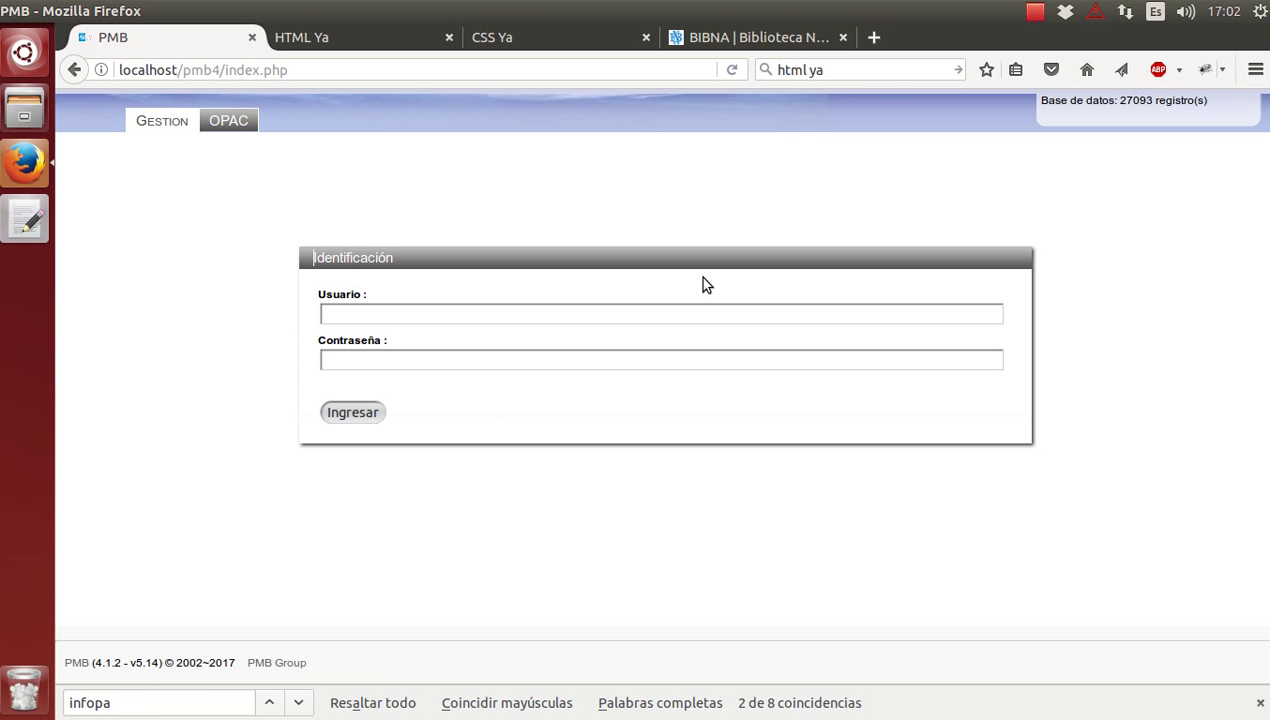
Log in to PMB with the administrator username and password.
click(426, 310)
text(admin)
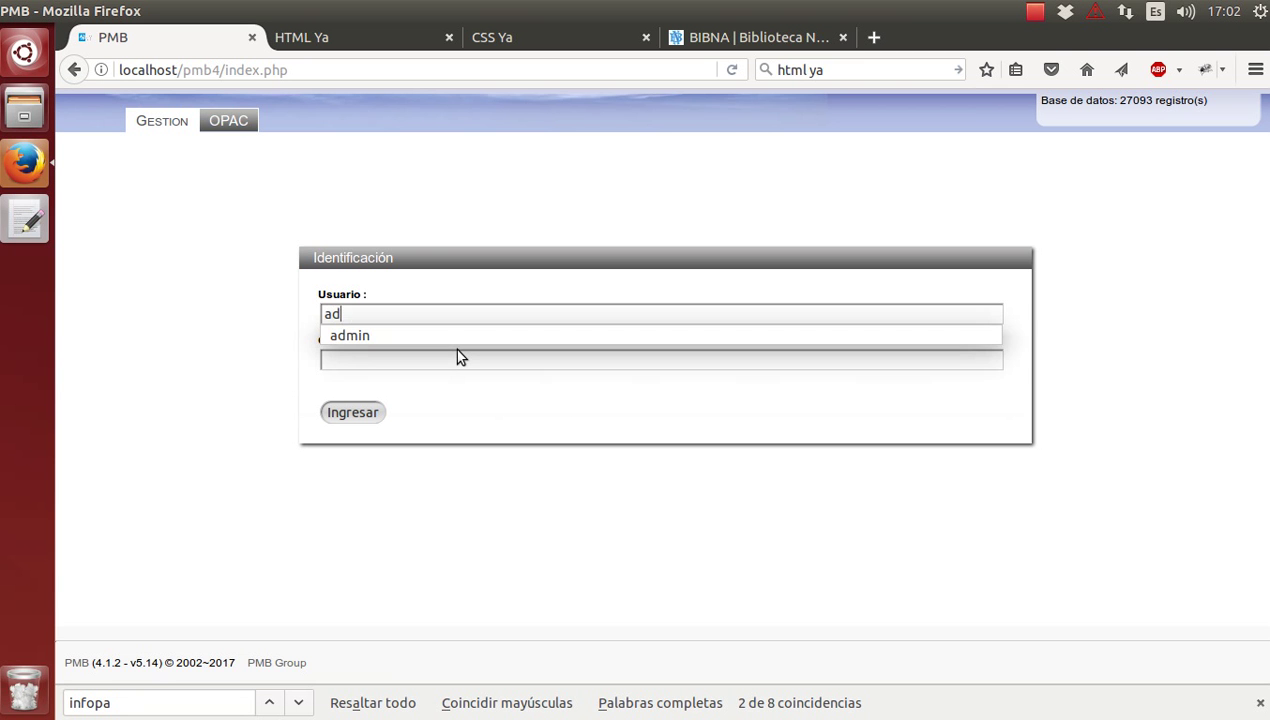
key(Tab)
text(admin)
key(Return)
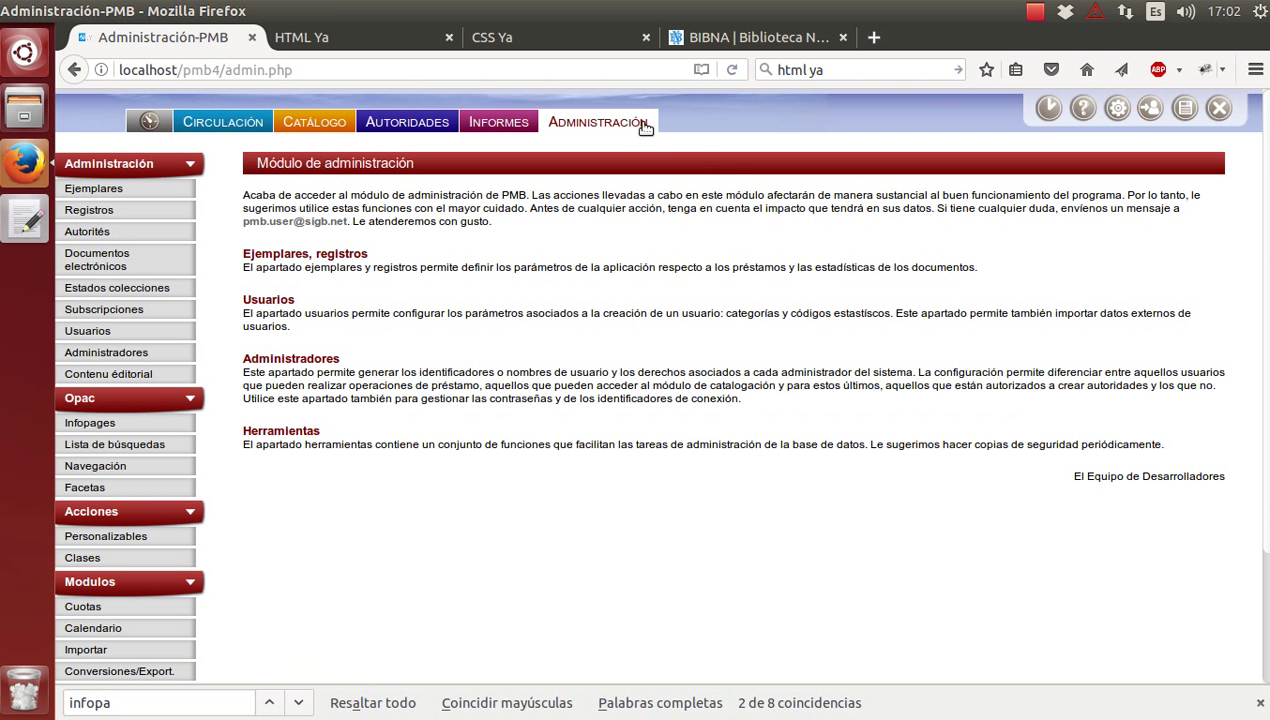
From Administración, go to the OPAC Infopages list and start a new infopage.
click(642, 122)
click(104, 423)
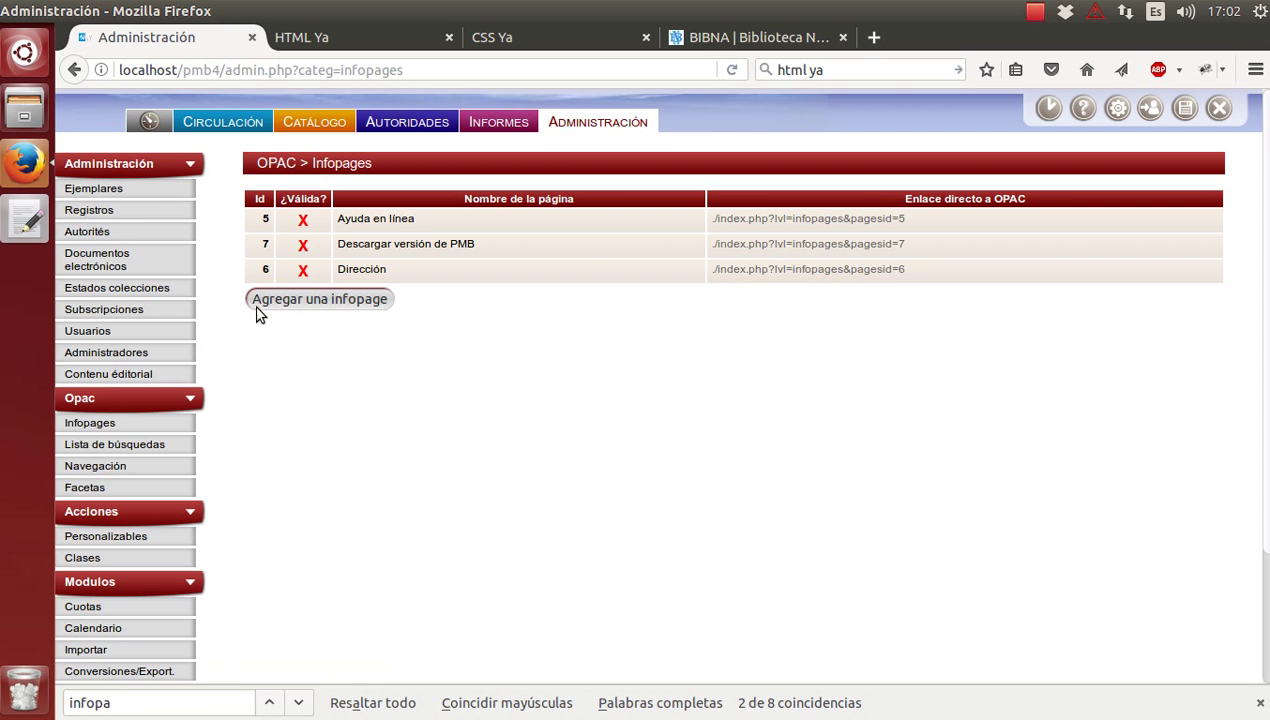
click(298, 301)
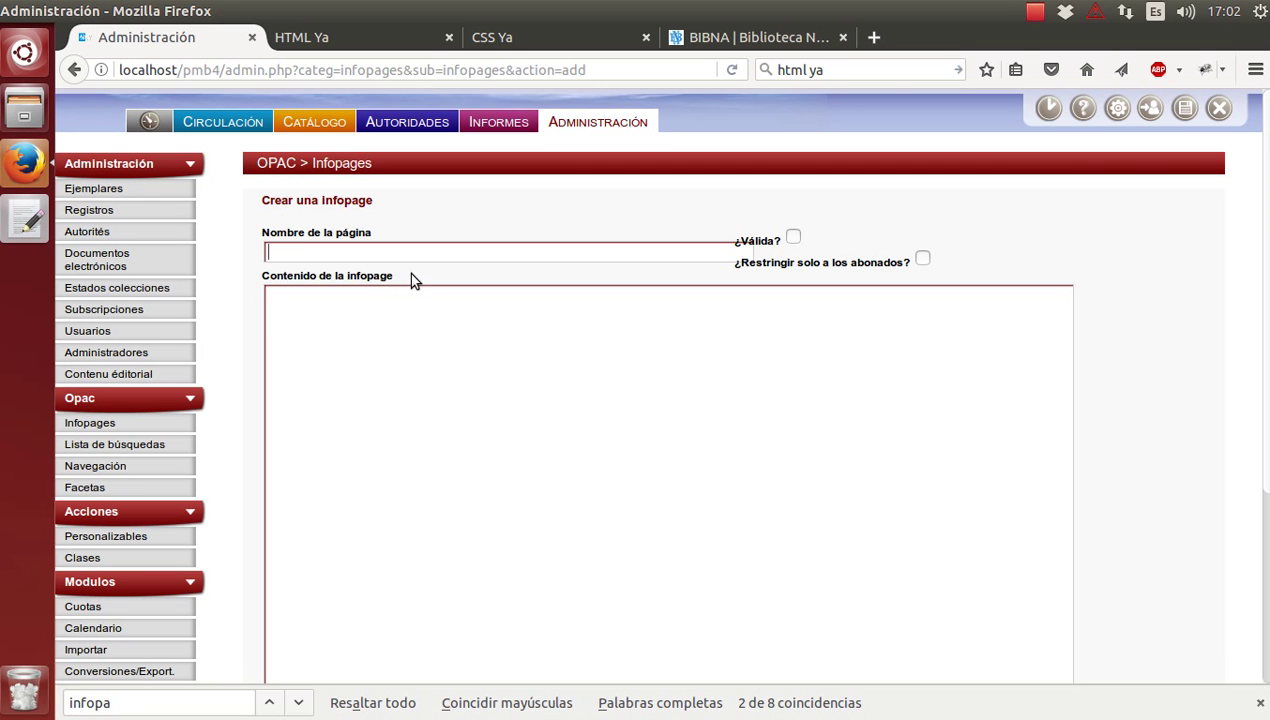
Save a valid infopage named 'Prueba' with the content 'Esto es una prueba'.
text(Prueba)
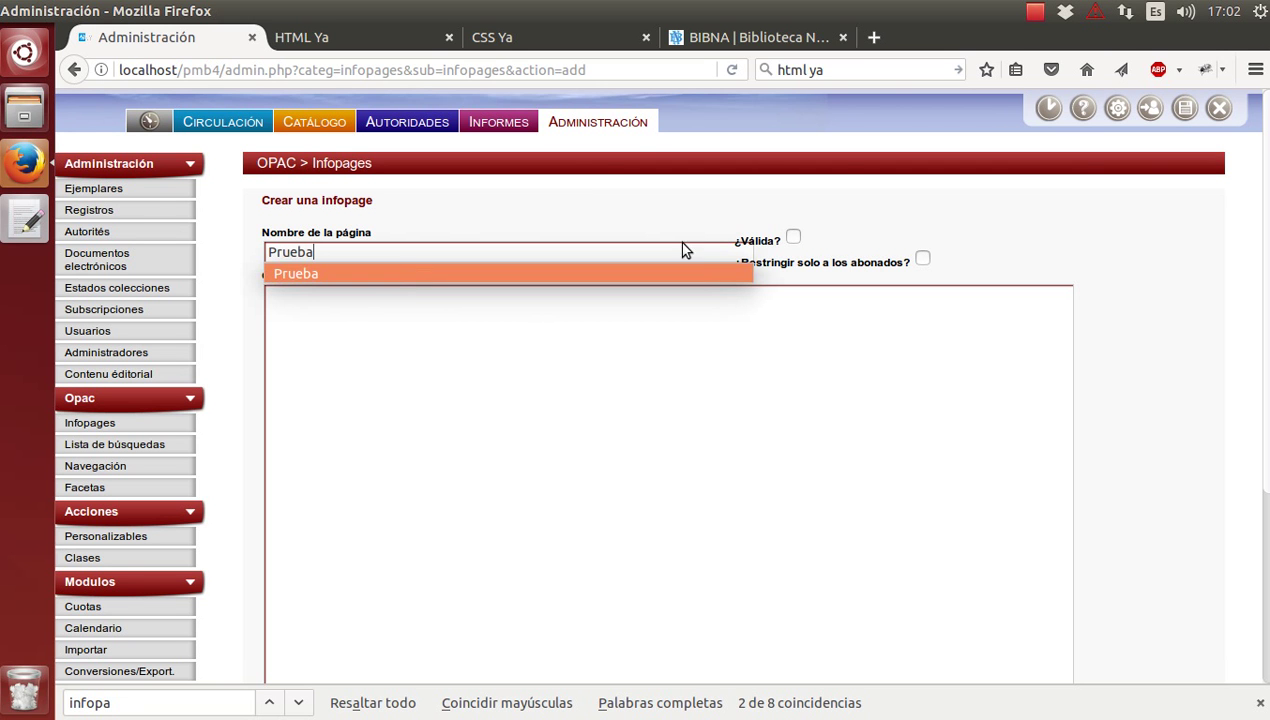
click(793, 237)
click(720, 426)
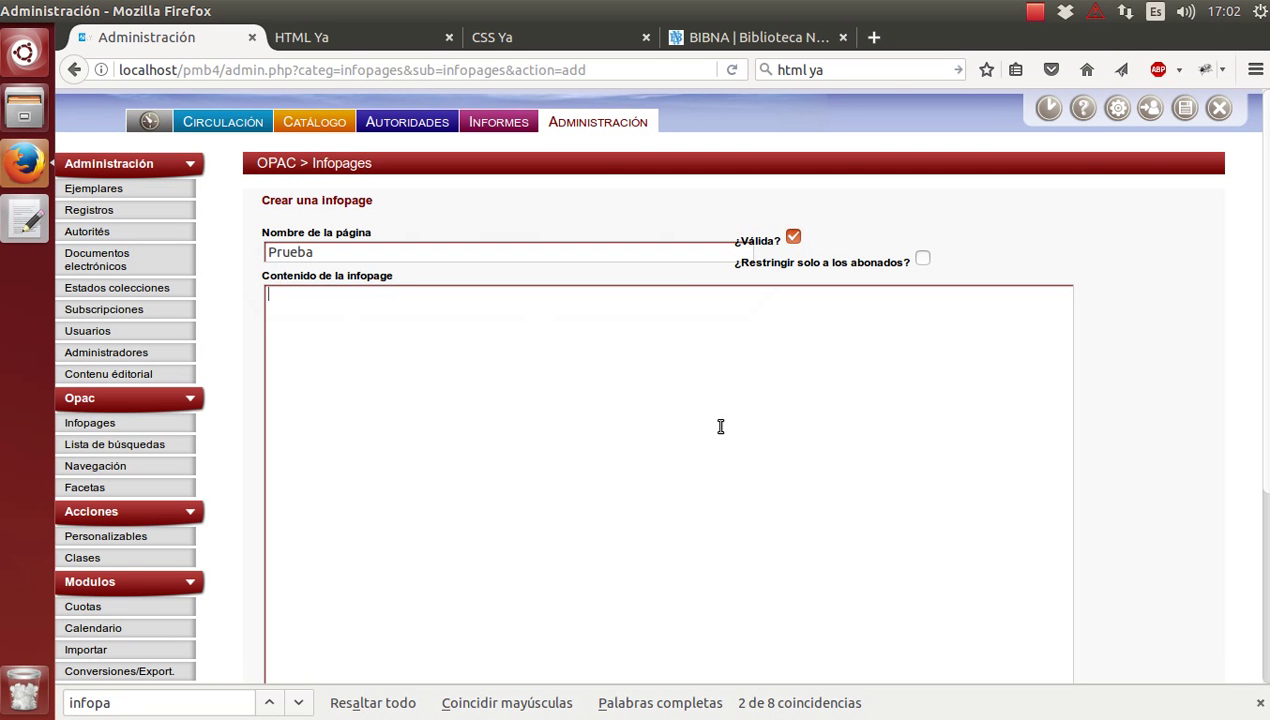
text(Esto un)
key(BackSpace)
key(BackSpace)
text(es una prueba)
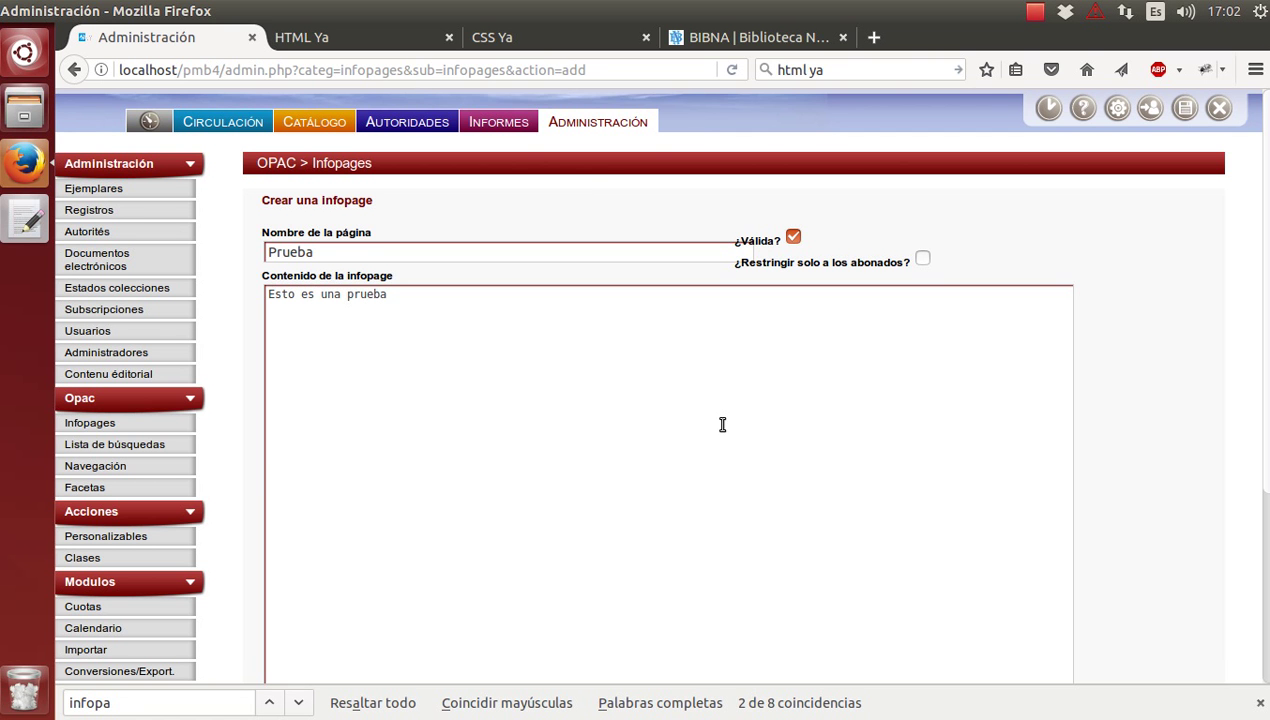
scroll(720, 426, down, 5)
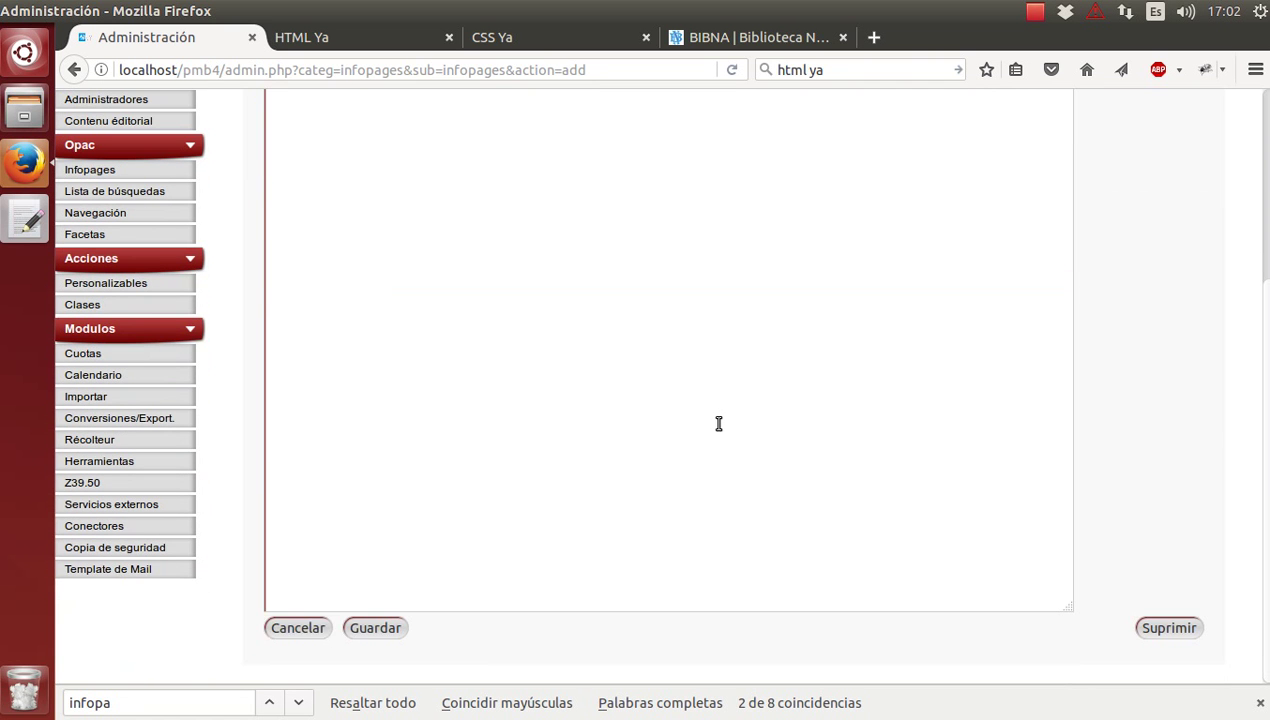
click(377, 628)
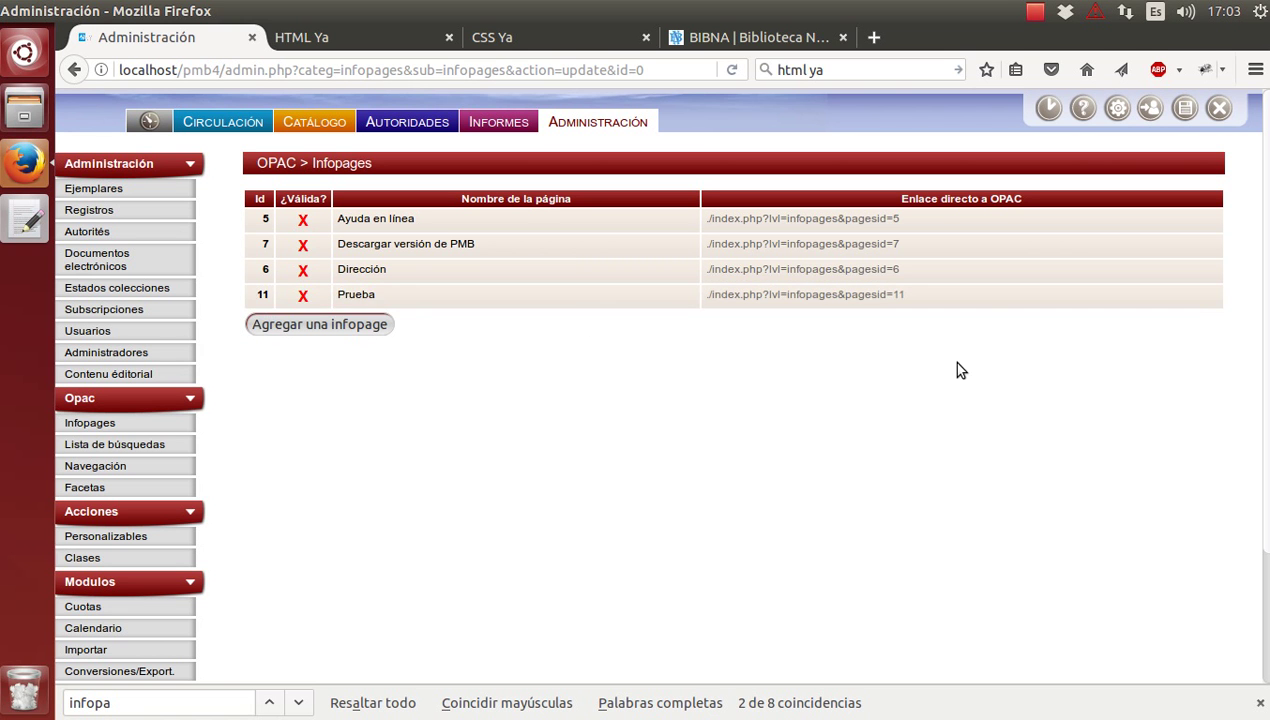
Load infopage 11's copied OPAC link in the public catalogue tab and zoom in.
drag(953, 298, 686, 297)
key(ctrl+c)
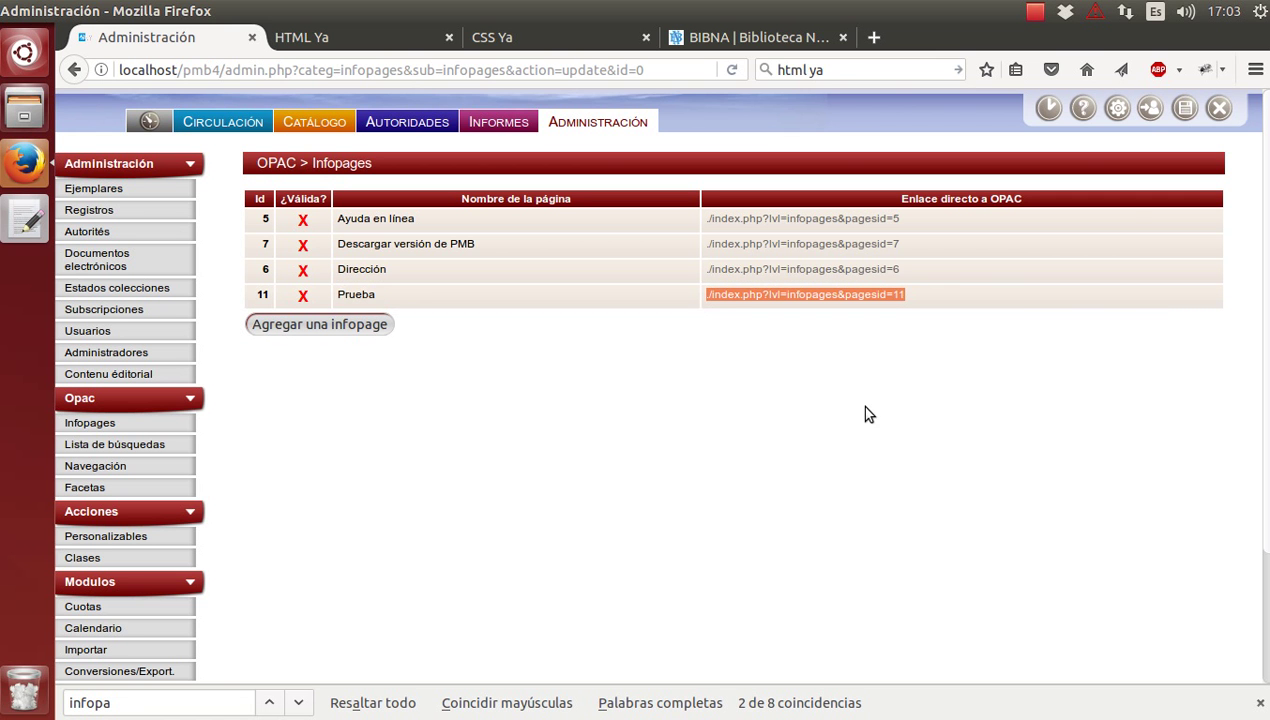
click(1150, 108)
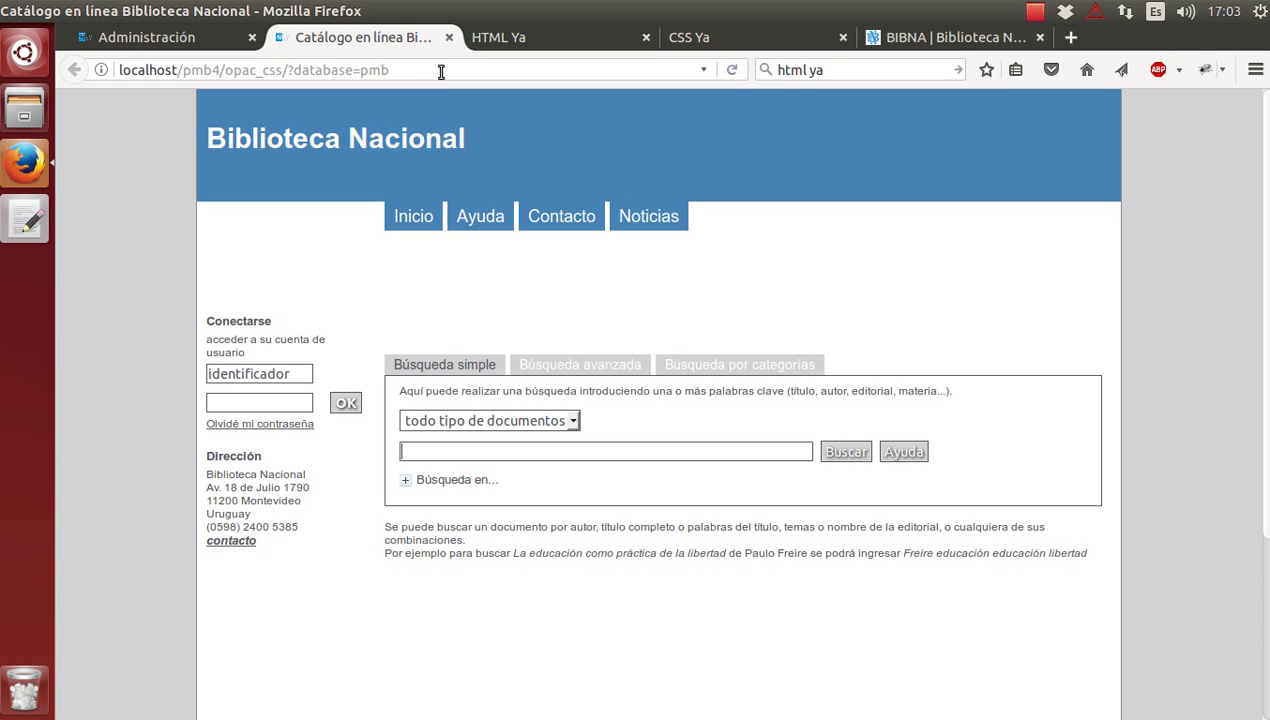
click(441, 71)
key(shift+Left)
key(shift+Left)
key(shift+Left)
key(shift+Left)
key(shift+Left)
key(shift+Left)
key(shift+Left)
key(shift+Left)
key(shift+Left)
key(shift+Left)
key(shift+Left)
key(shift+Left)
key(shift+Left)
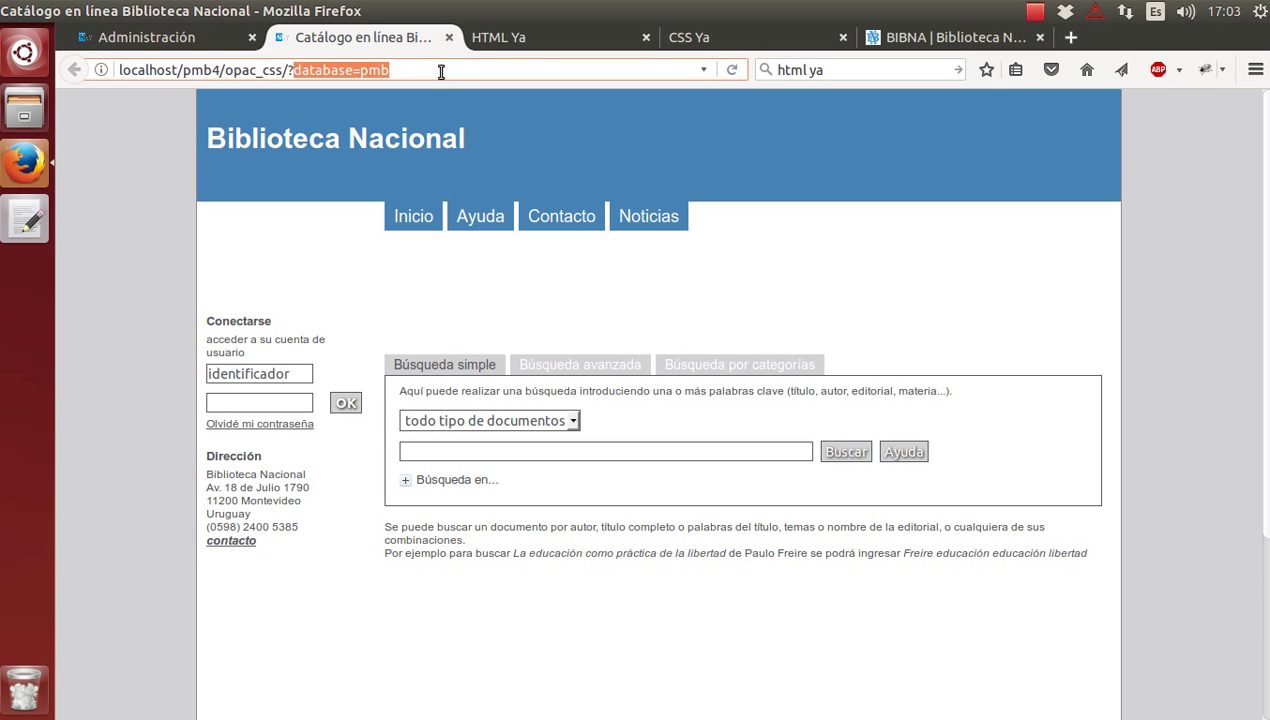
key(ctrl+v)
key(Left)
key(Left)
key(Left)
key(Left)
key(Left)
key(Left)
key(Left)
key(Left)
key(Left)
key(Left)
key(Left)
key(Left)
key(Left)
key(Left)
key(Left)
key(Left)
key(Left)
key(Left)
key(Left)
key(Left)
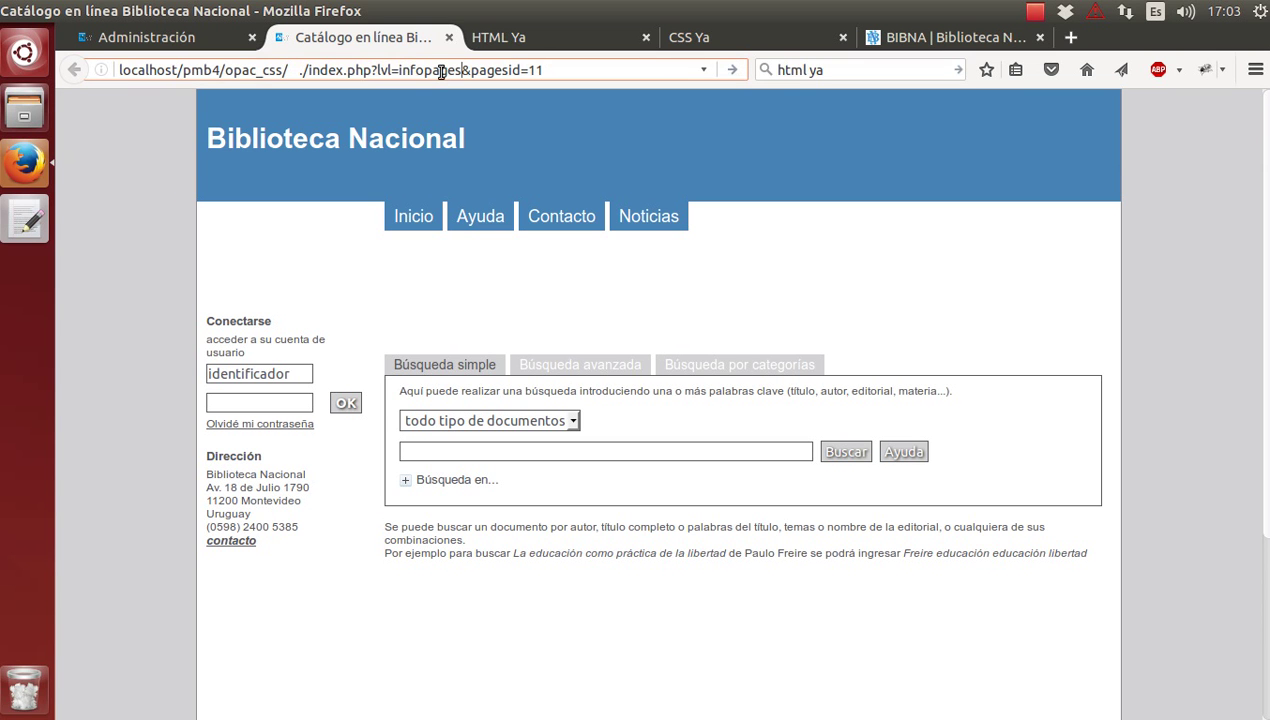
key(shift+Left)
key(shift+Left)
key(BackSpace)
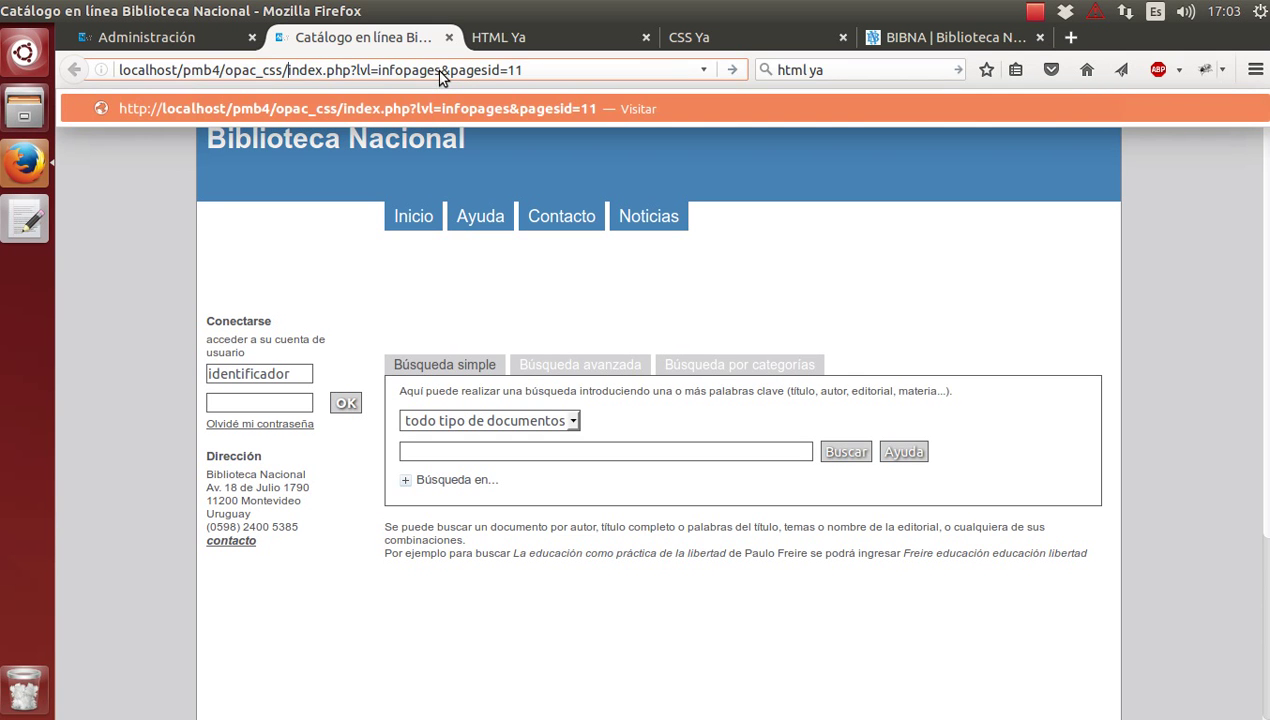
key(Return)
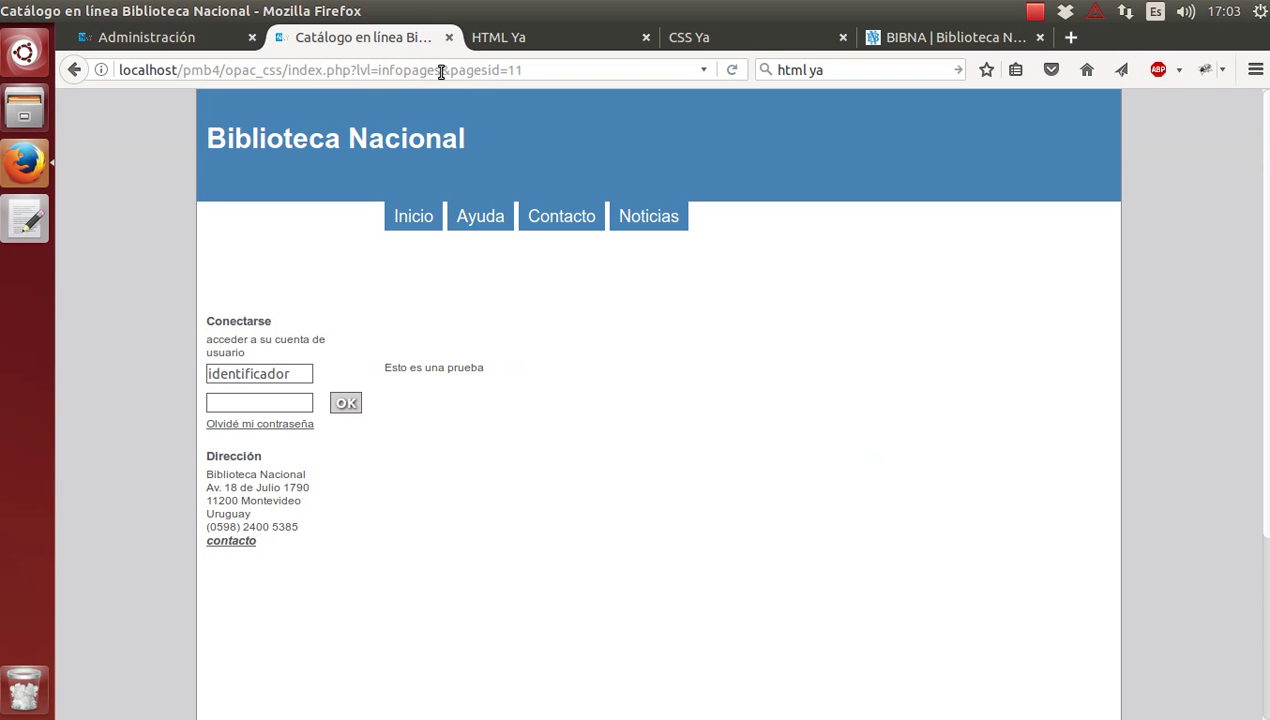
key(ctrl+plus)
key(ctrl+plus)
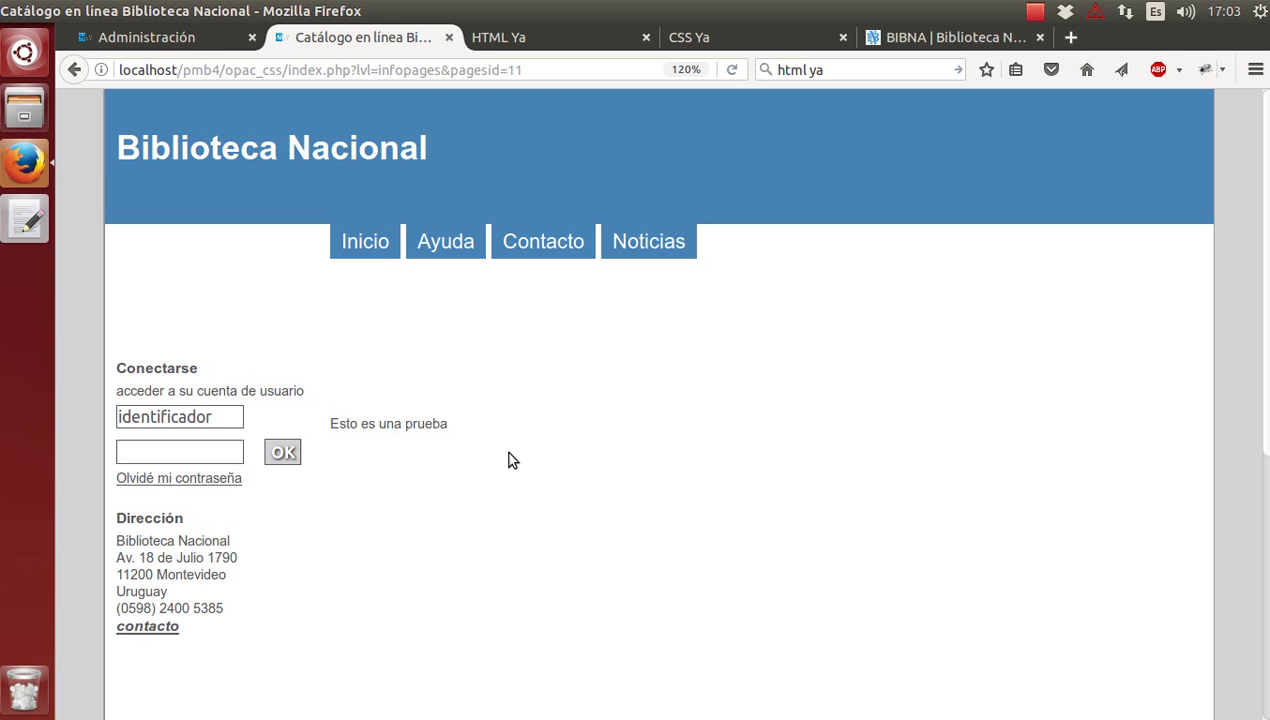
Reopen the Prueba infopage for editing, then switch to the HTML Ya tutorial.
click(130, 38)
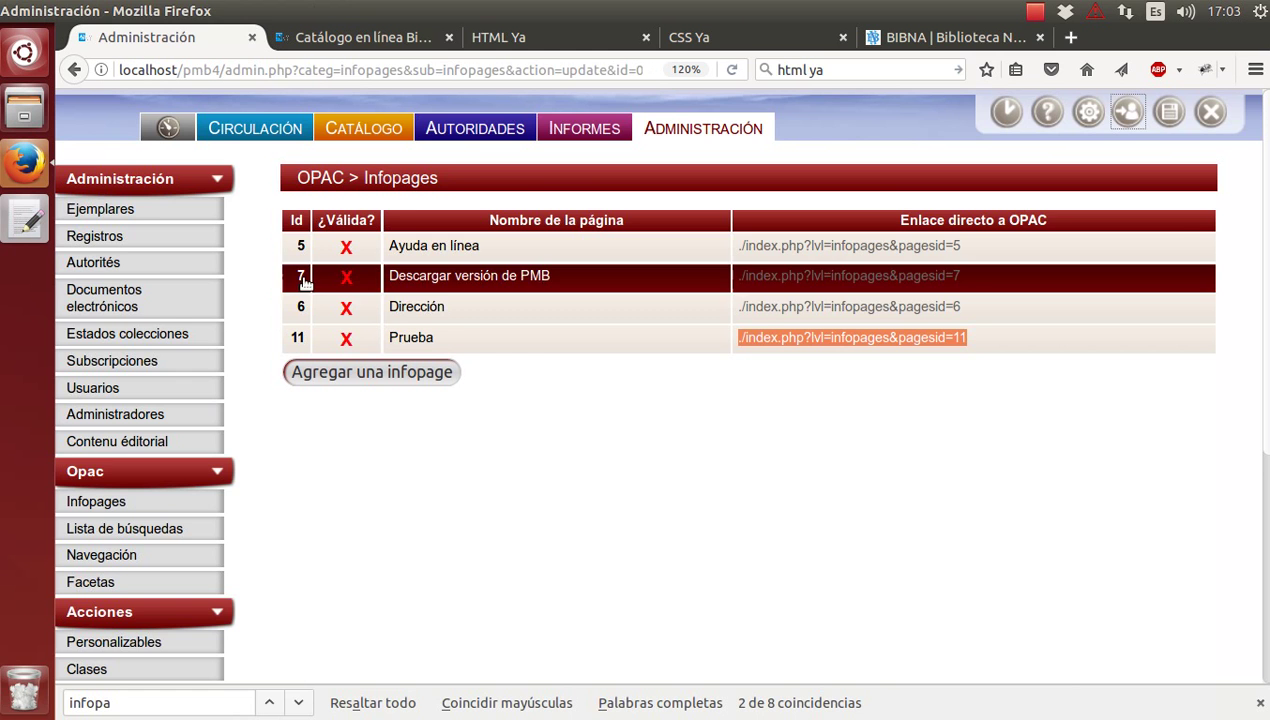
click(409, 342)
click(541, 376)
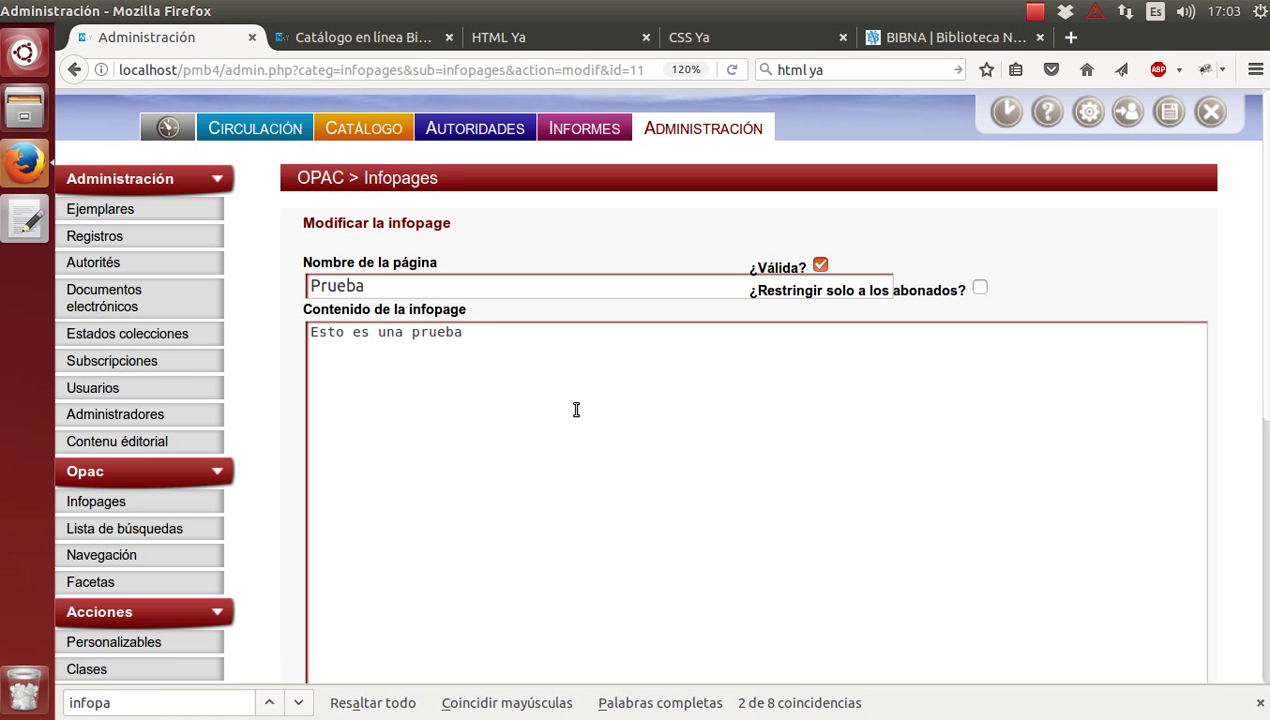
click(522, 36)
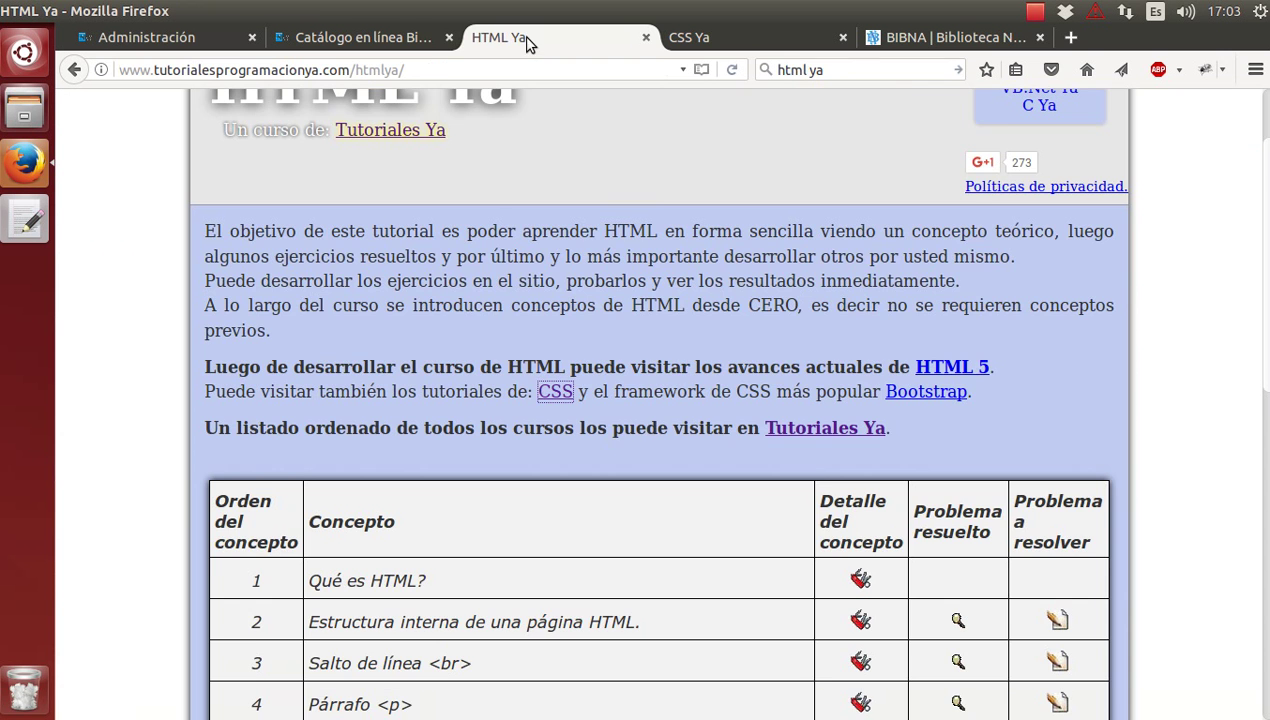
Browse the HTML Ya topics, check the catalogue, and return to the Prueba edit form.
scroll(615, 362, up, 2)
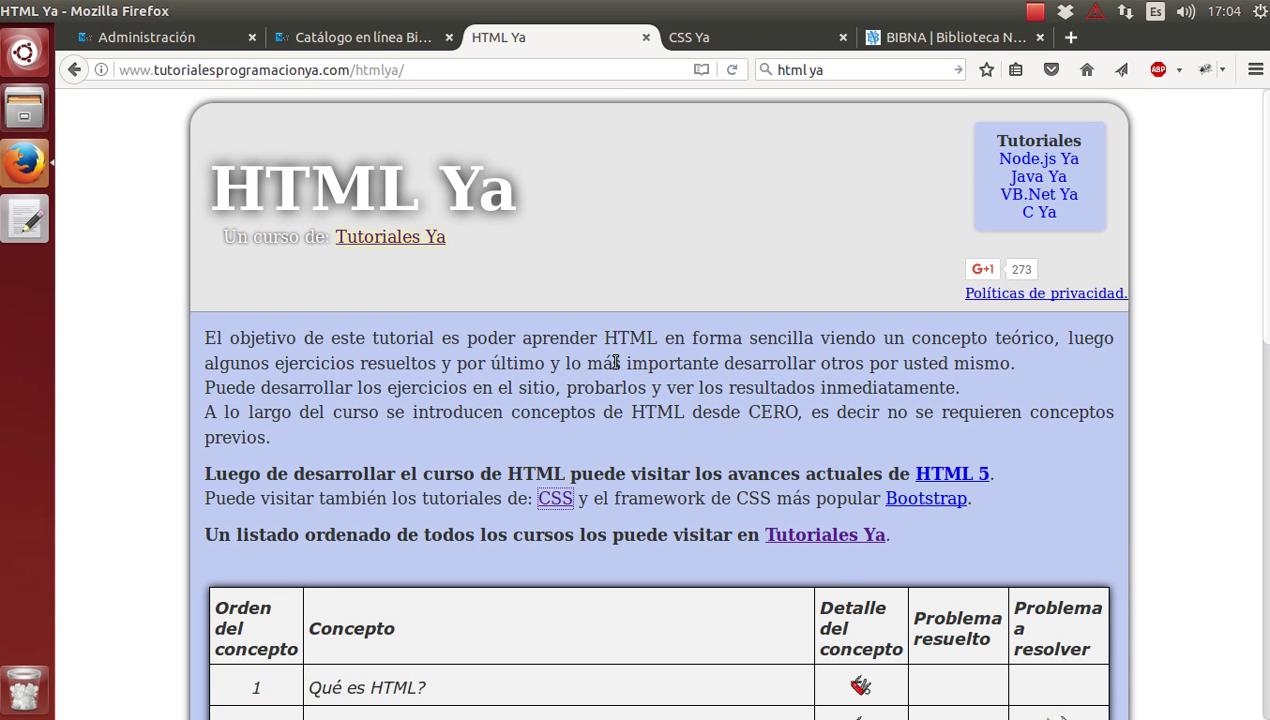
scroll(615, 362, down, 5)
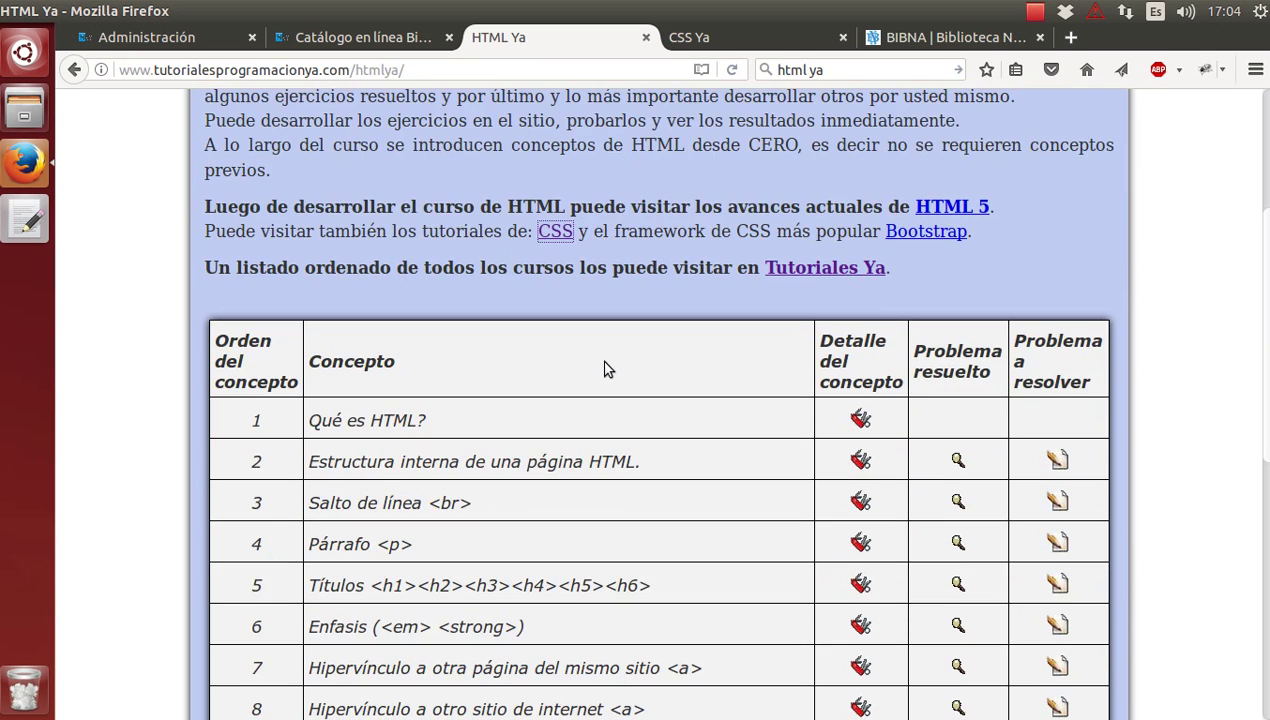
click(299, 37)
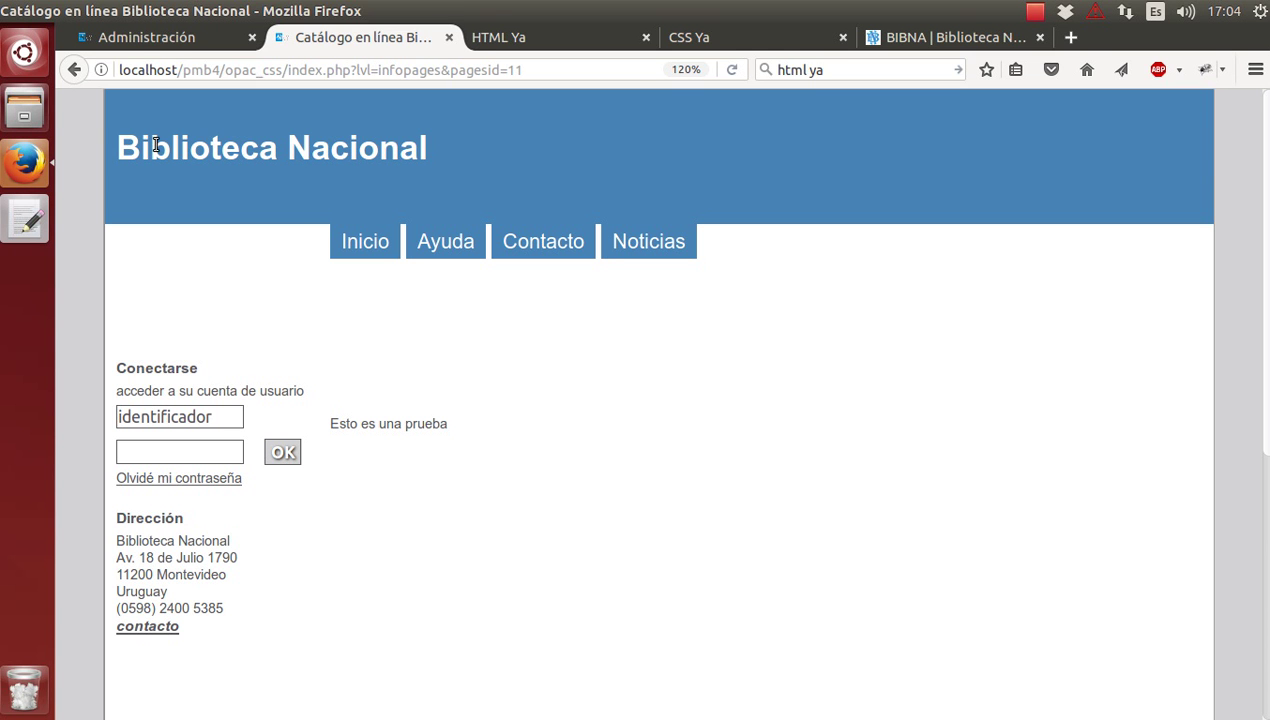
click(148, 37)
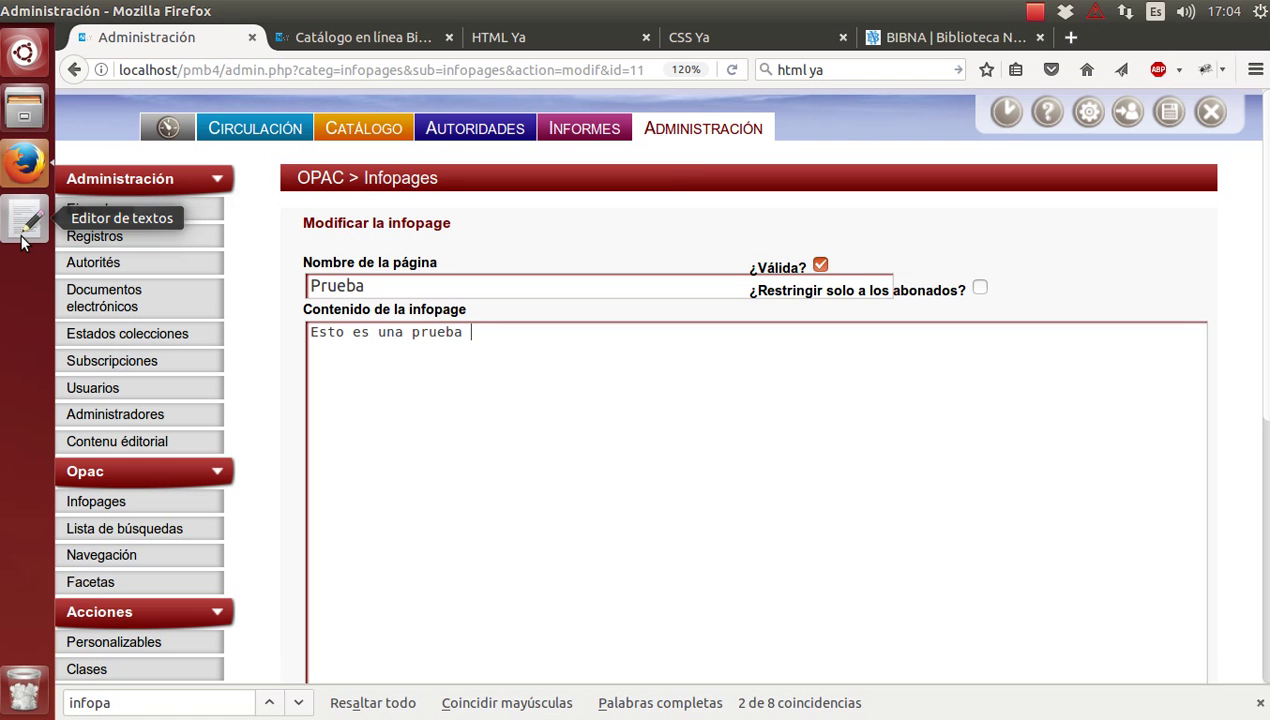
In a new gedit document, write the snippet '<h1>Texto a formatear</h1>'.
click(25, 222)
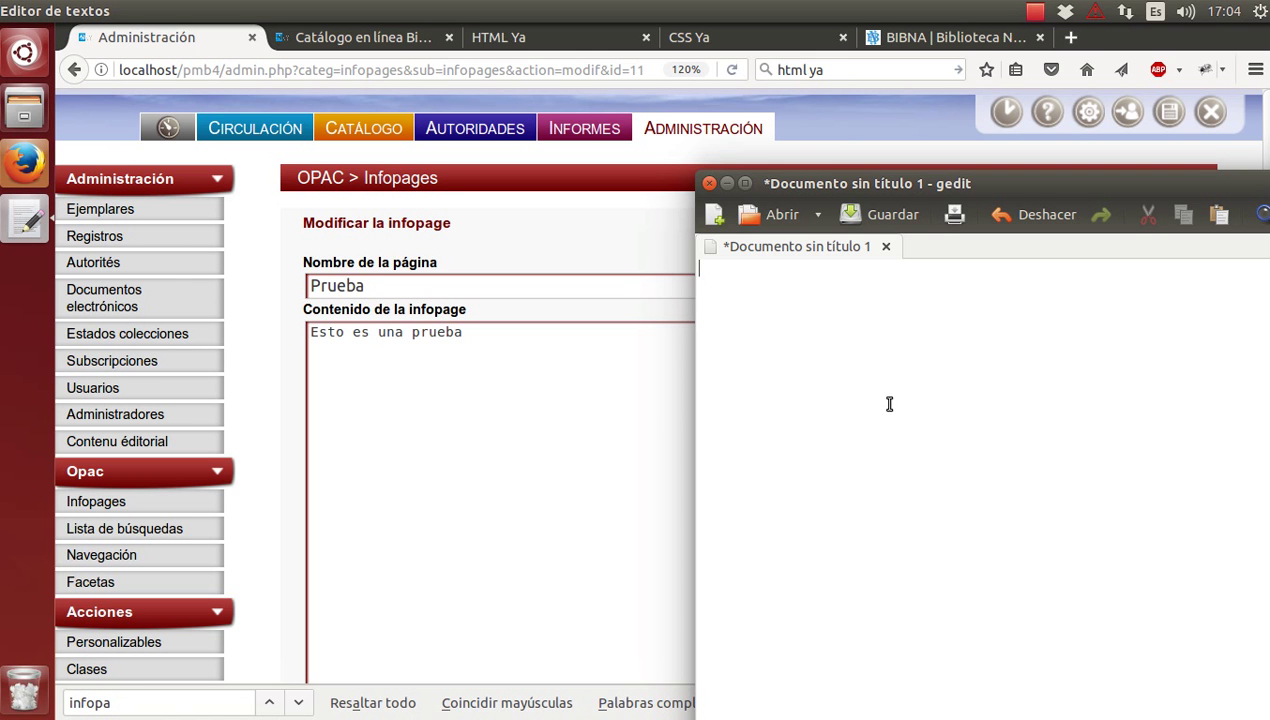
text(<>>)
key(Left)
text(</)
key(Left)
key(Right)
key(Left)
key(Left)
text(Texto a formatear)
key(Left)
key(Left)
key(Left)
key(Left)
key(Left)
key(Left)
key(Left)
key(Left)
key(Left)
key(Left)
key(Left)
key(Left)
key(Left)
key(Left)
key(Left)
key(Left)
key(Left)
key(Left)
key(Left)
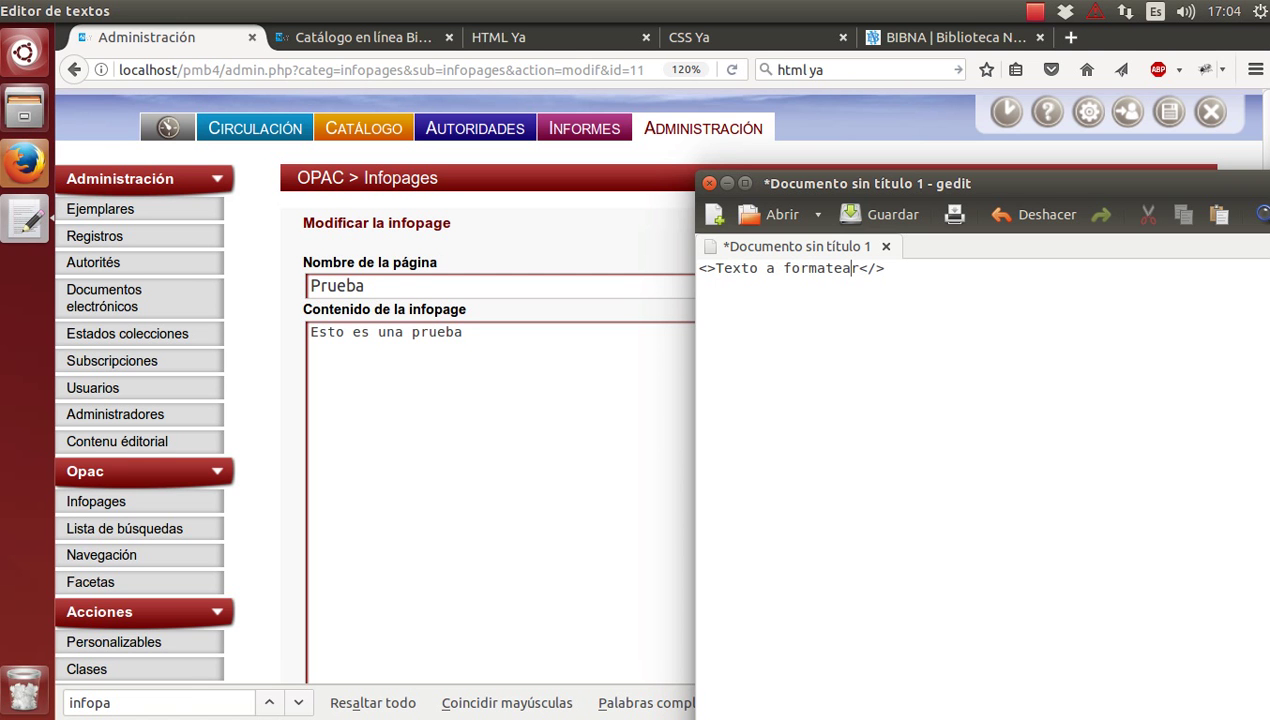
key(Right)
text(1)
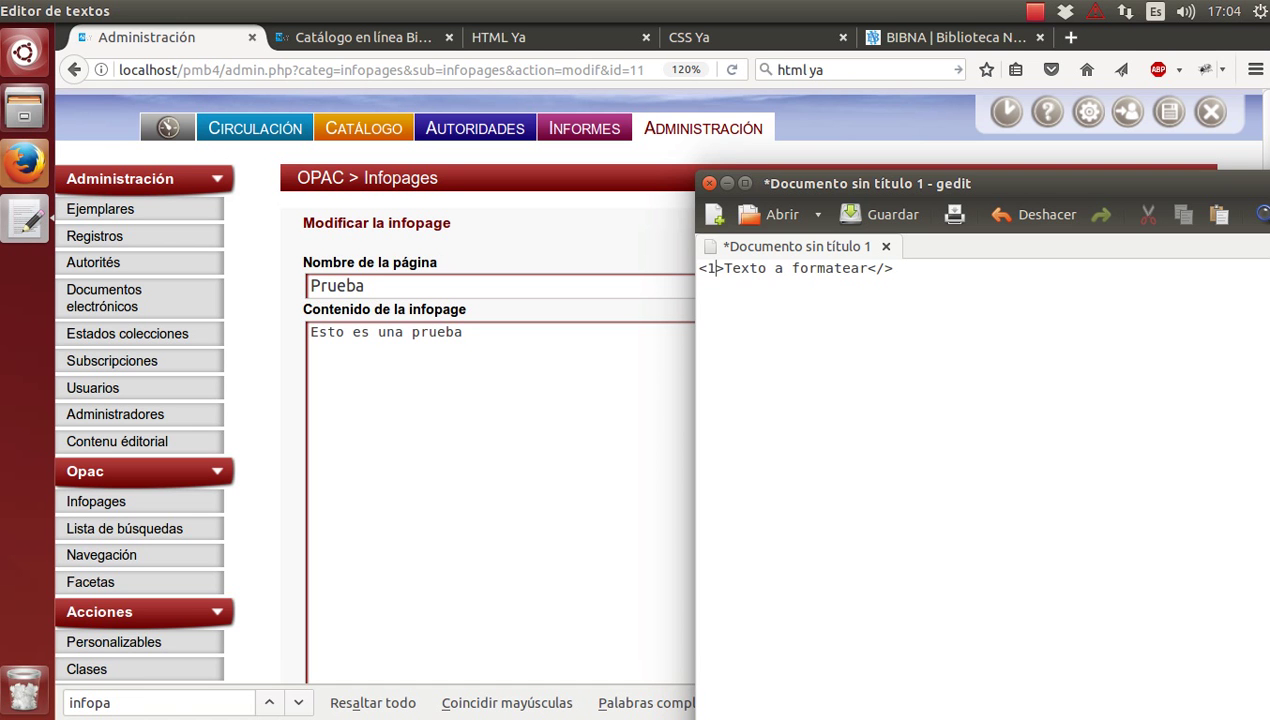
key(BackSpace)
text(h1)
key(Right)
key(Right)
key(Right)
key(Right)
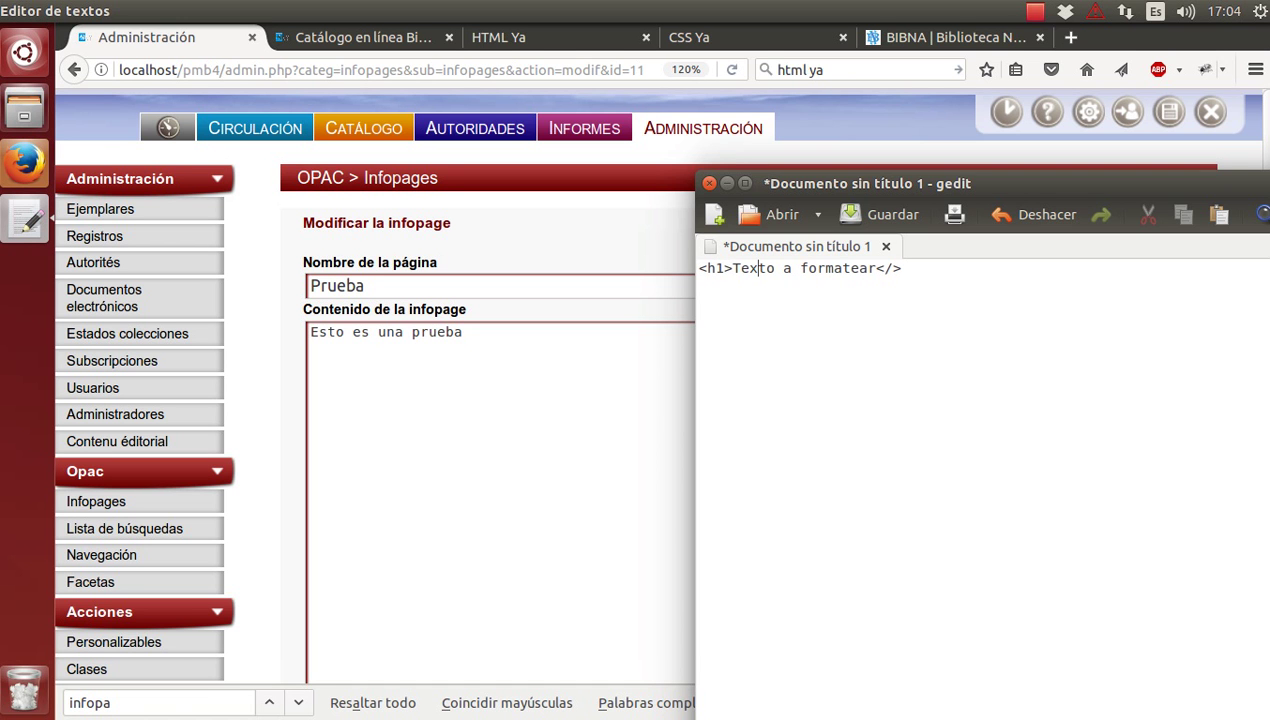
key(Right)
key(Right)
key(Right)
key(Right)
key(Right)
key(Right)
key(Right)
key(Right)
key(Right)
key(Right)
key(Right)
key(Right)
key(Right)
key(Right)
key(Right)
key(Right)
text(h1)
click(464, 334)
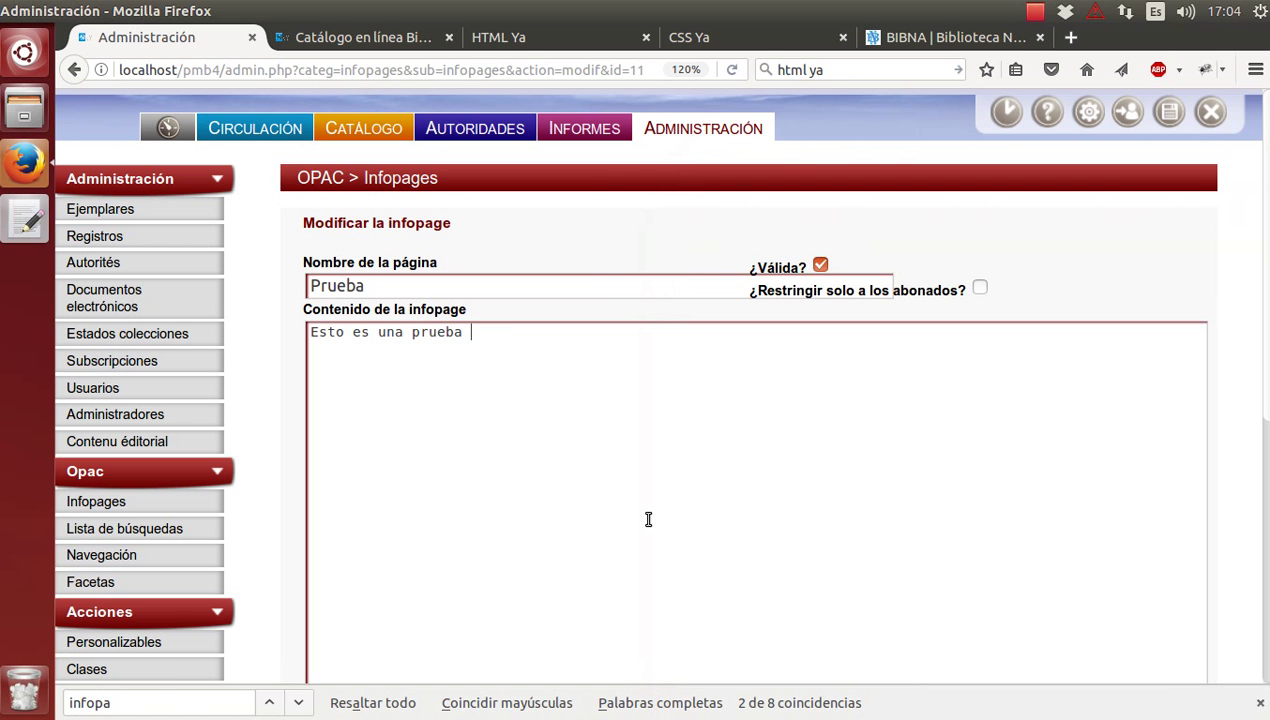
Save the Prueba content as '<h1>Esto es una prueba</h1>' and reset zoom to 100%.
text(<>)
key(Left)
text(/h1)
key(Left)
key(Left)
key(Left)
key(Left)
key(Left)
key(Left)
key(Left)
key(Left)
key(Left)
key(Left)
key(Left)
key(Left)
key(Left)
key(Left)
key(Left)
key(Left)
key(Left)
key(Left)
key(Left)
key(Left)
text(<)
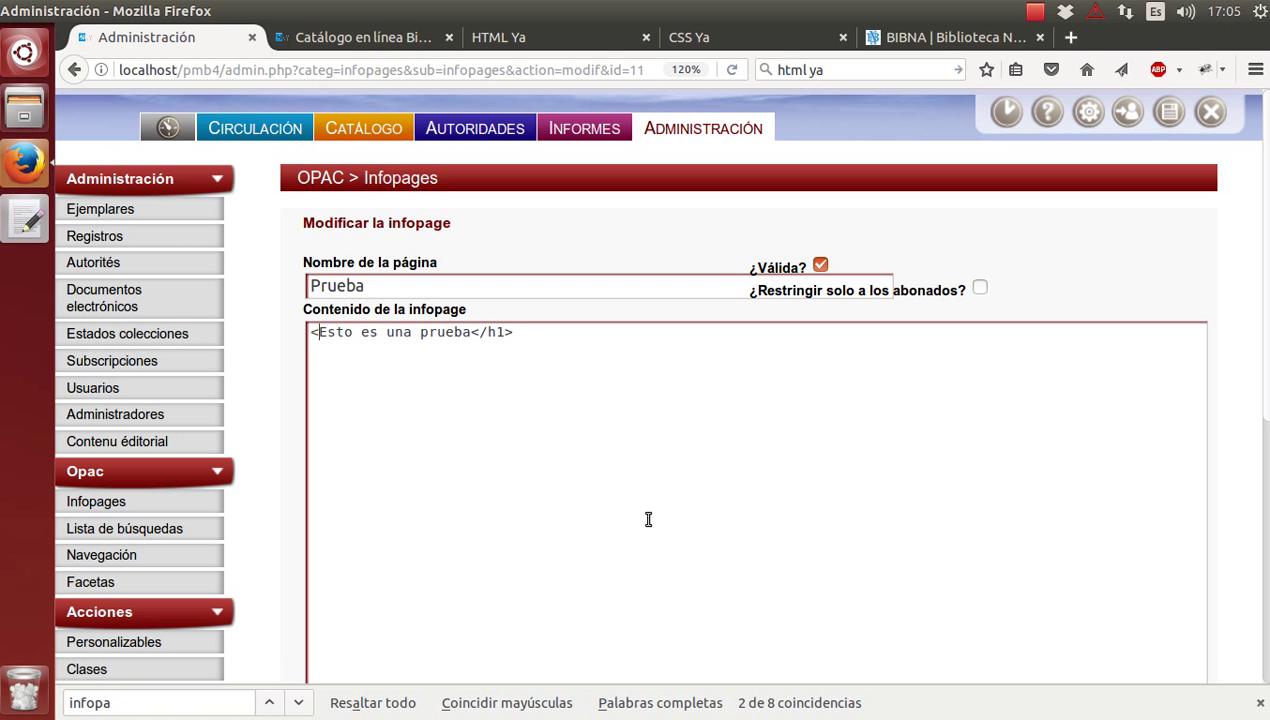
text(h1>)
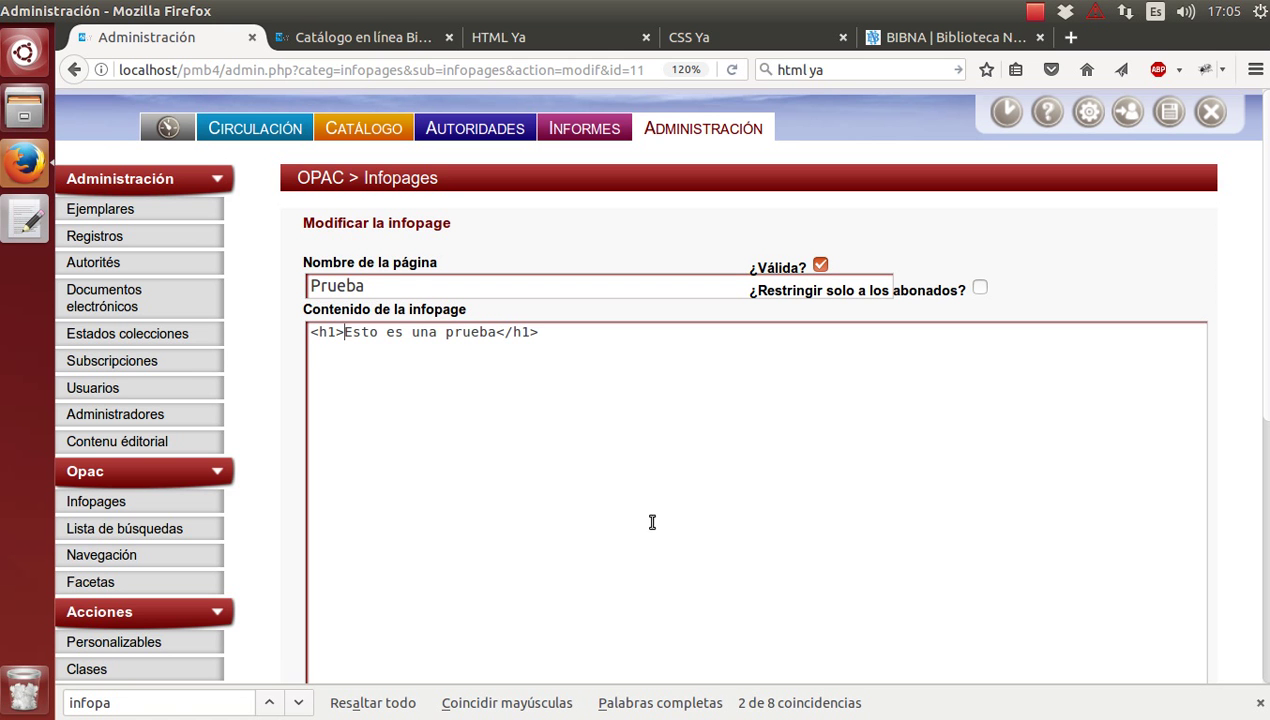
scroll(677, 547, down, 5)
click(451, 617)
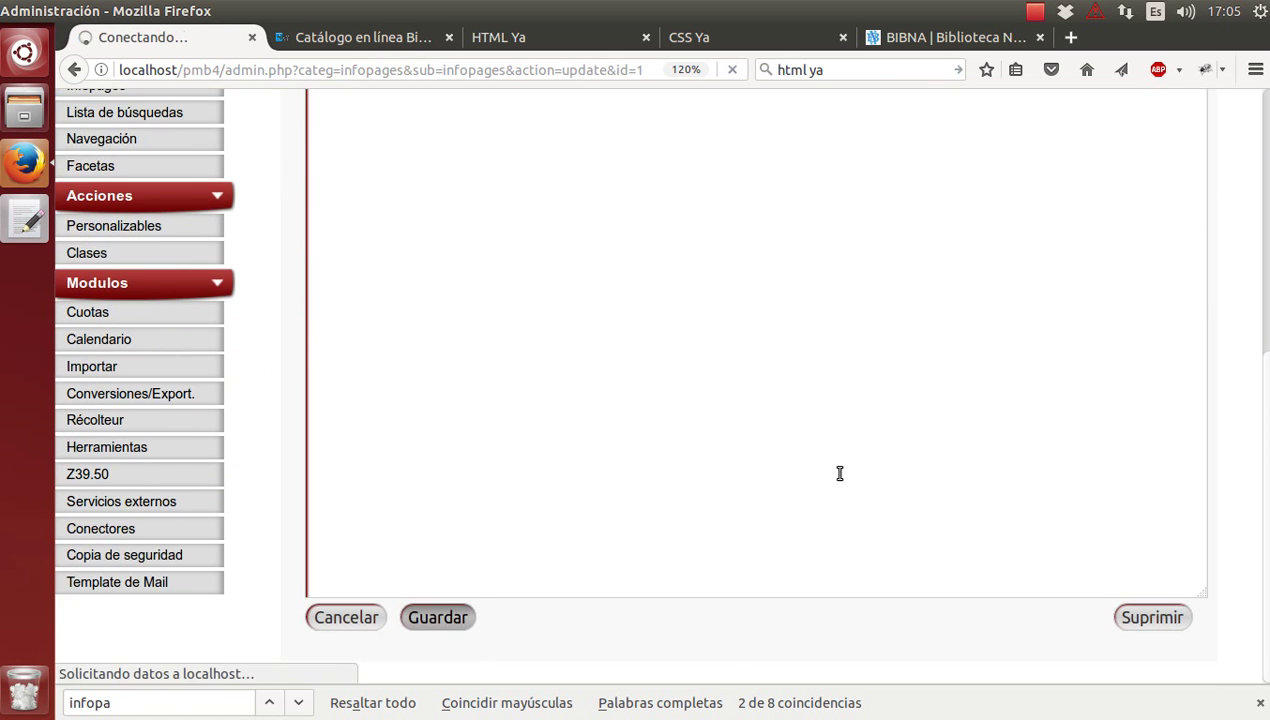
key(ctrl+0)
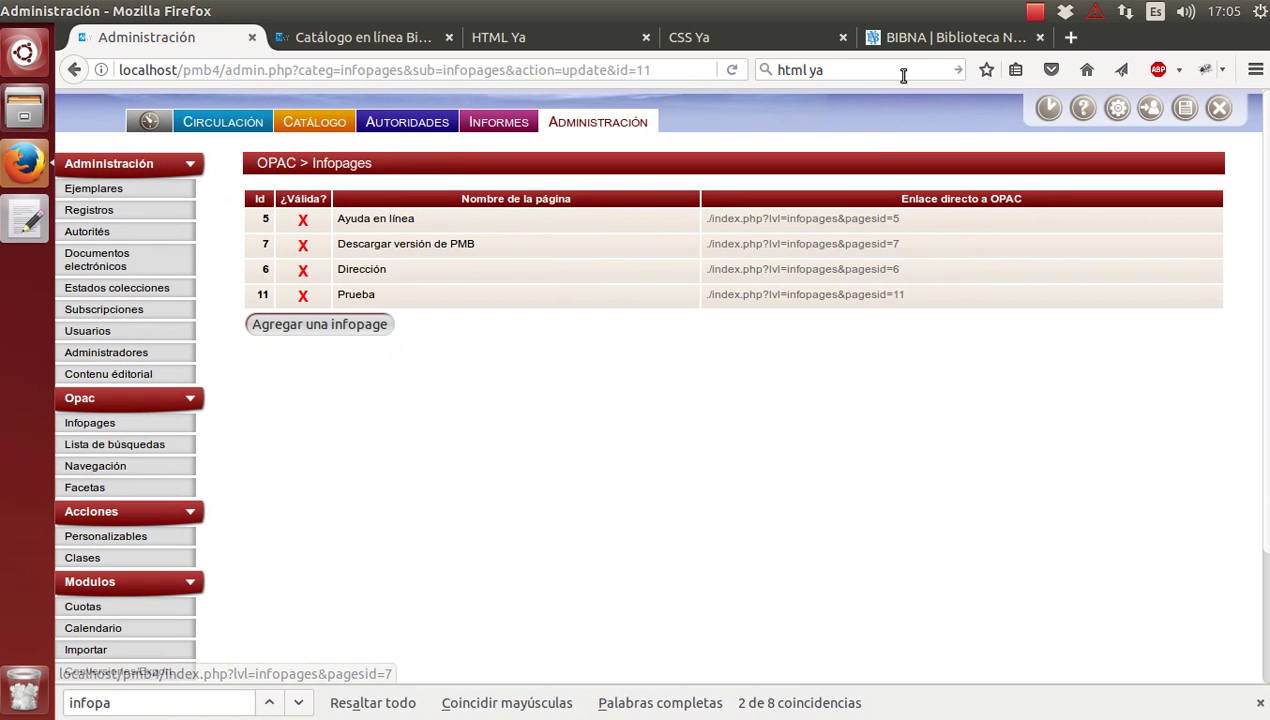
click(430, 37)
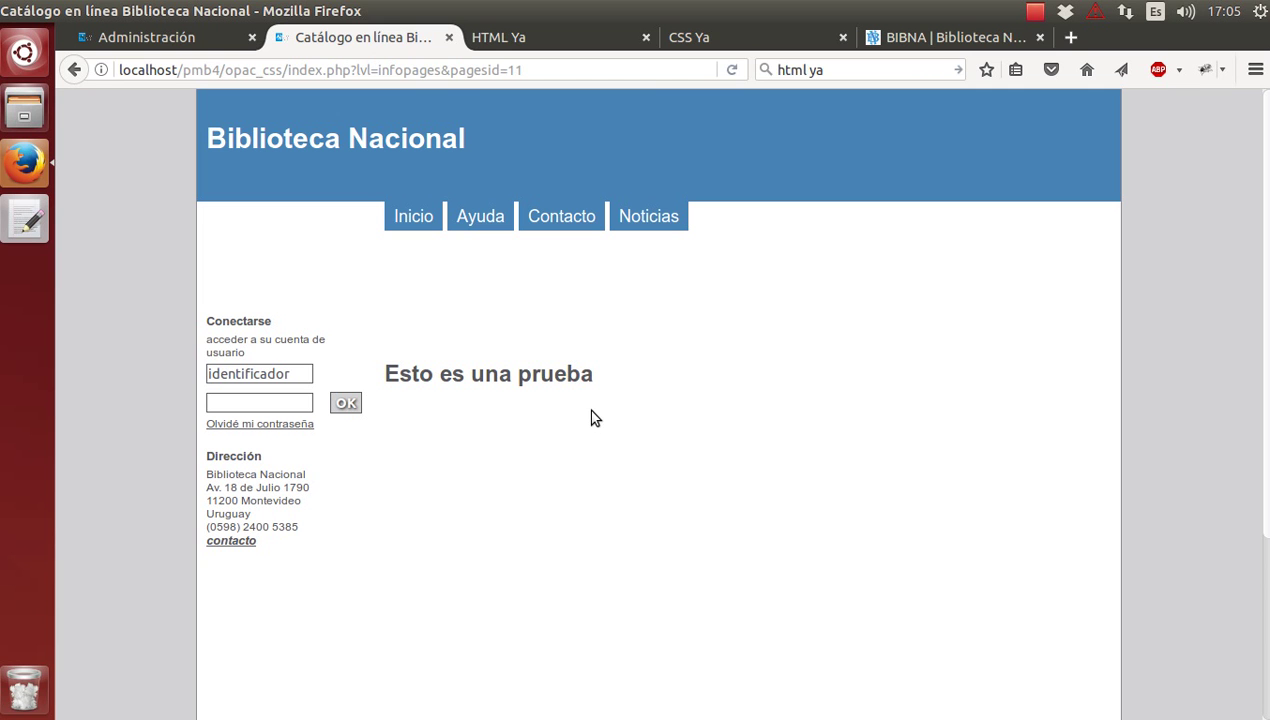
click(426, 216)
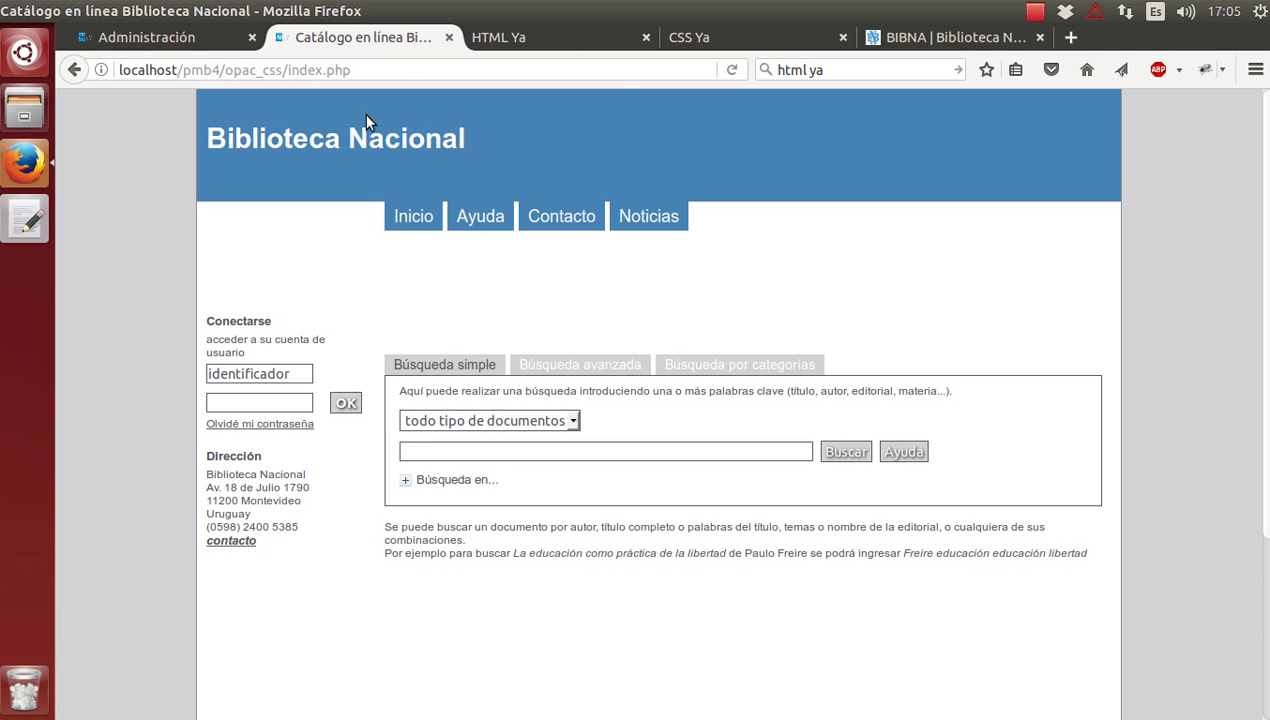
click(186, 40)
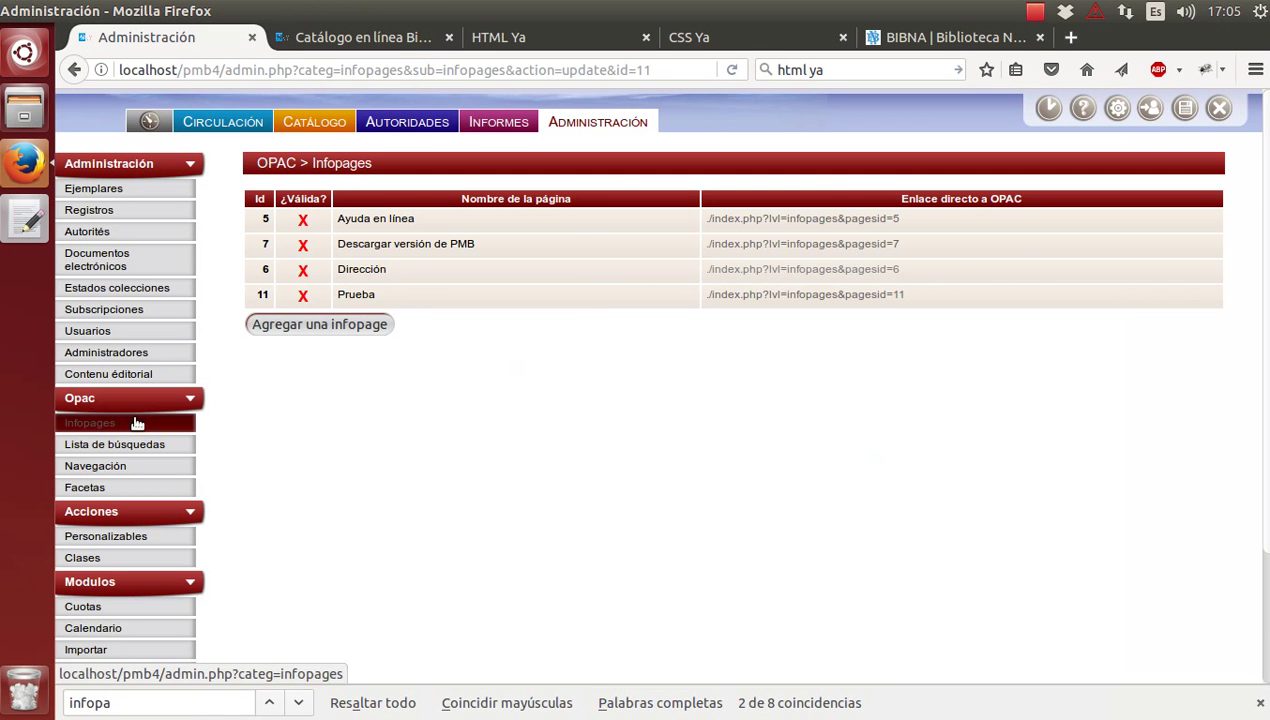
scroll(252, 640, down, 3)
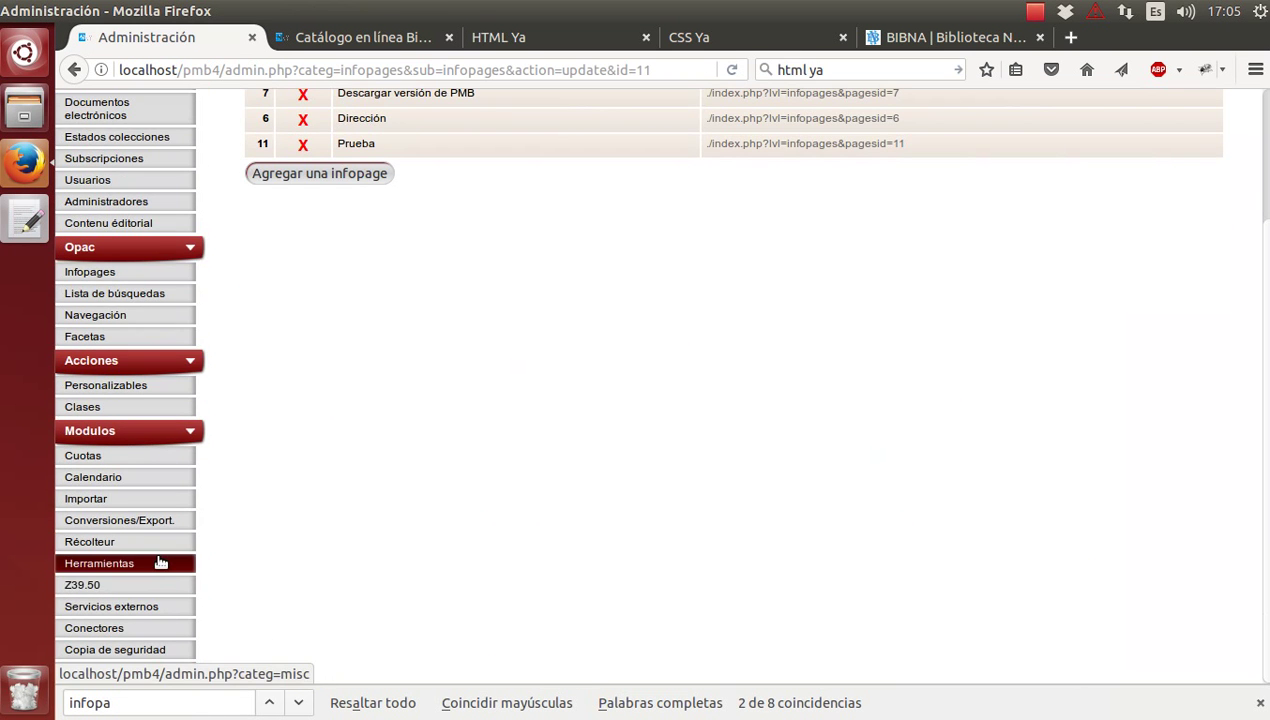
Under Herramientas > Parámetros > OPAC, find 'page' and open show_infopages_id (1,5) for editing.
click(120, 563)
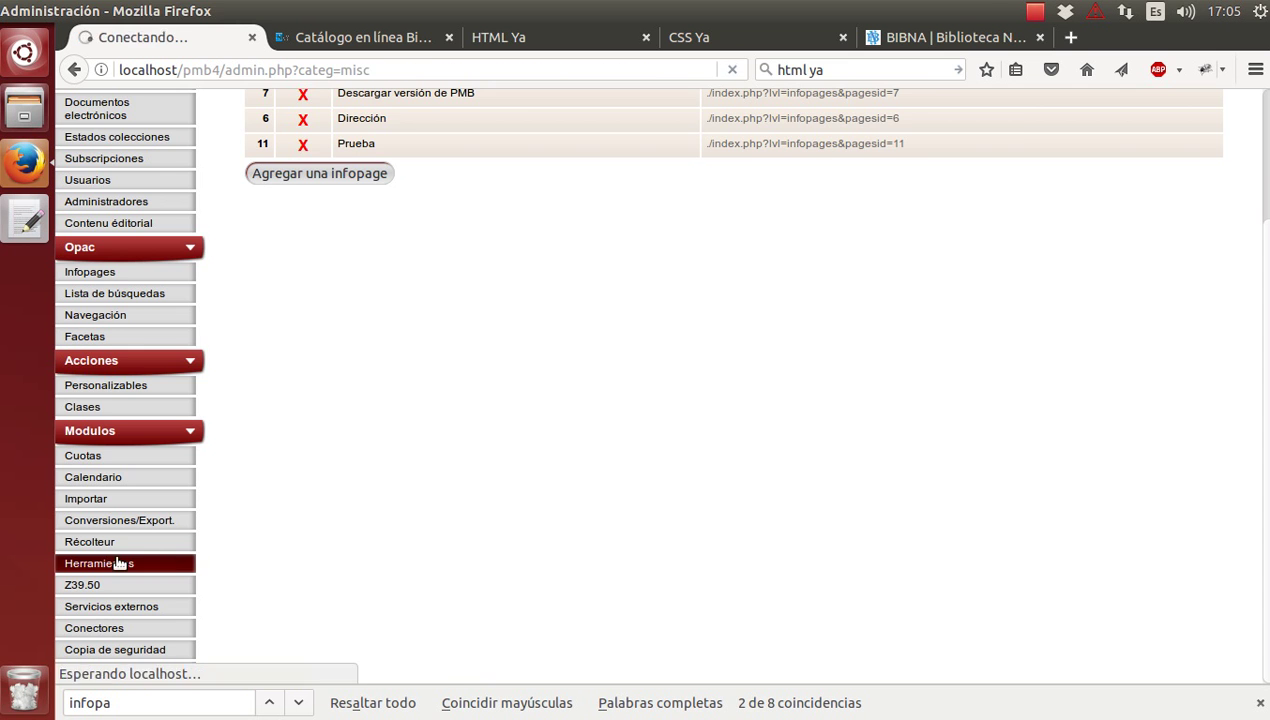
click(1038, 202)
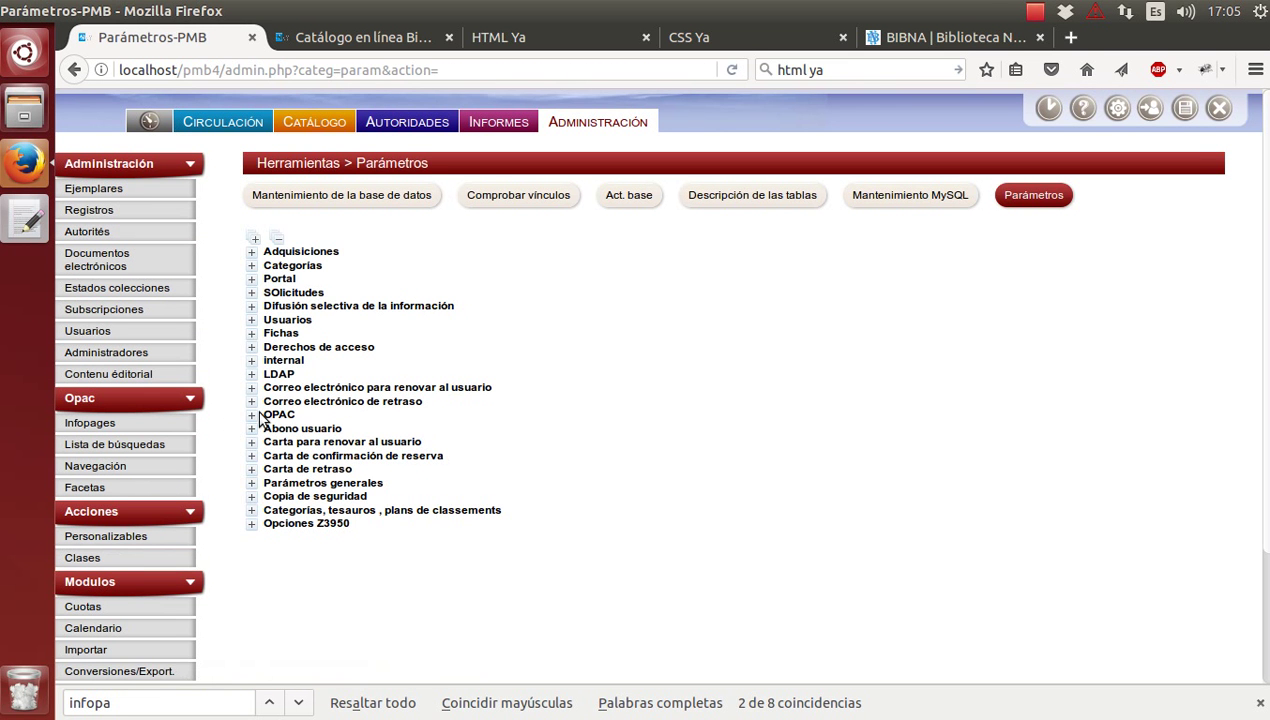
click(252, 414)
scroll(350, 352, down, 5)
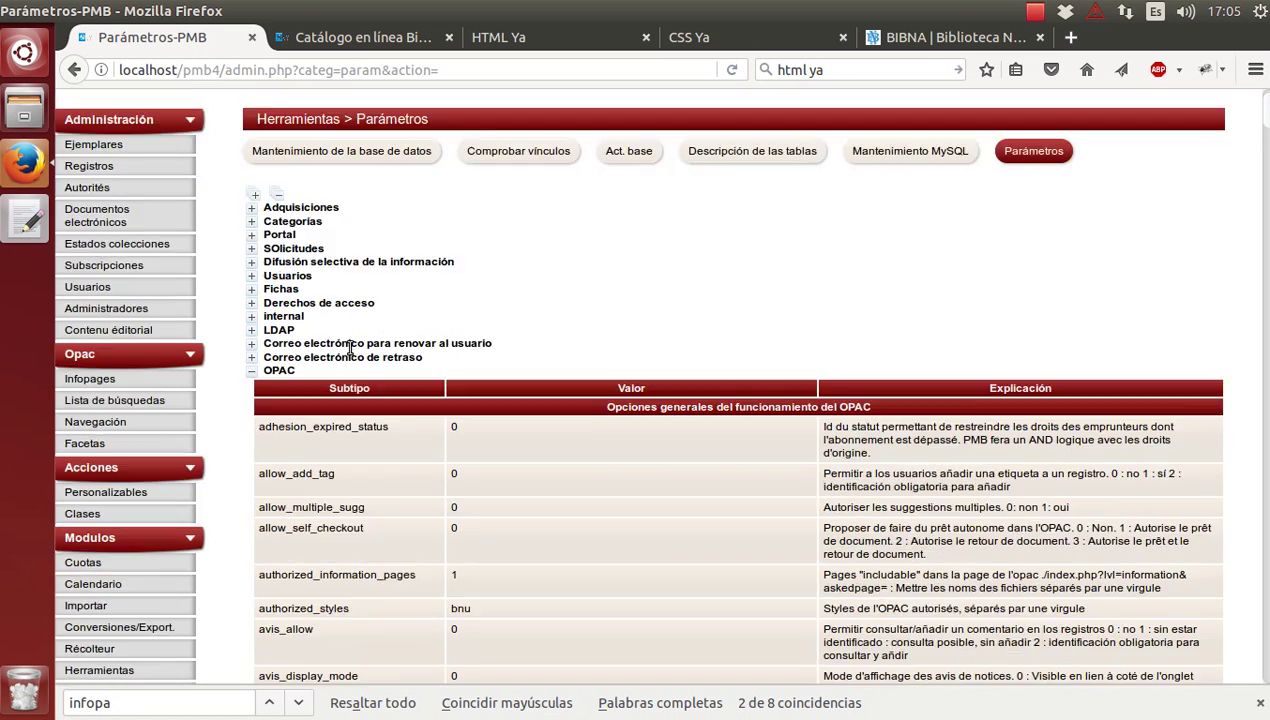
scroll(350, 352, down, 5)
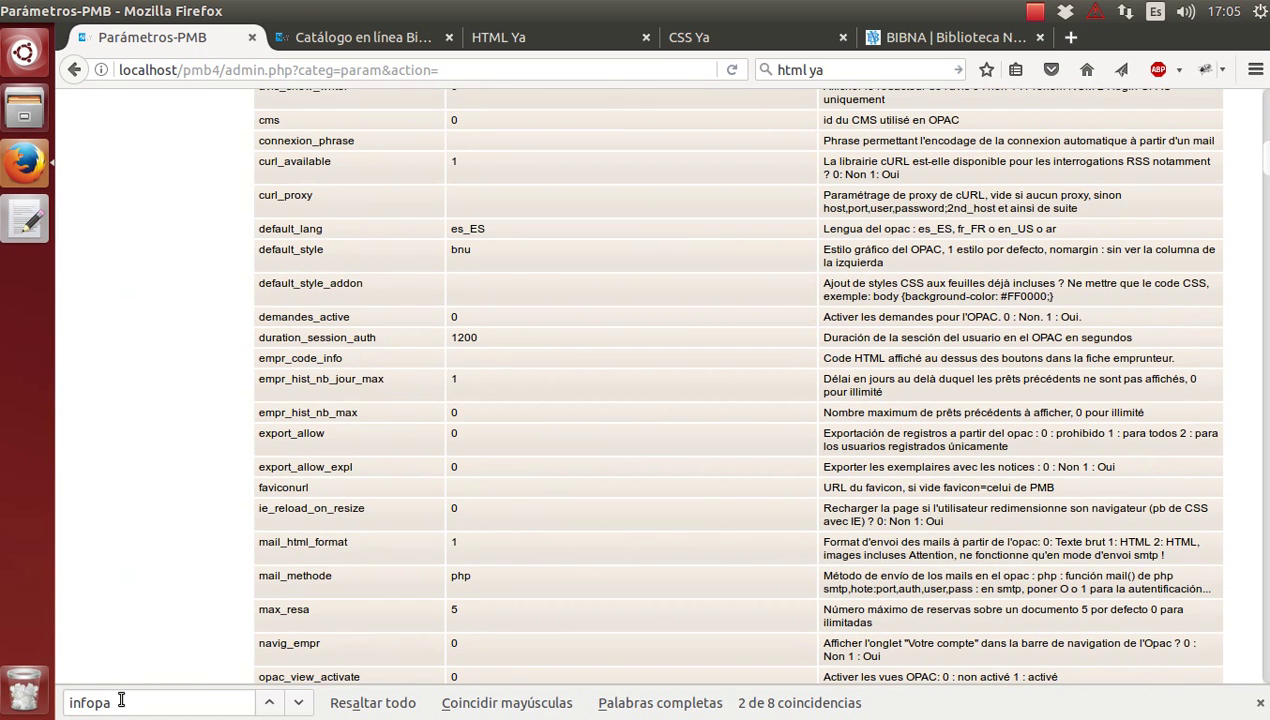
click(234, 712)
key(BackSpace)
key(BackSpace)
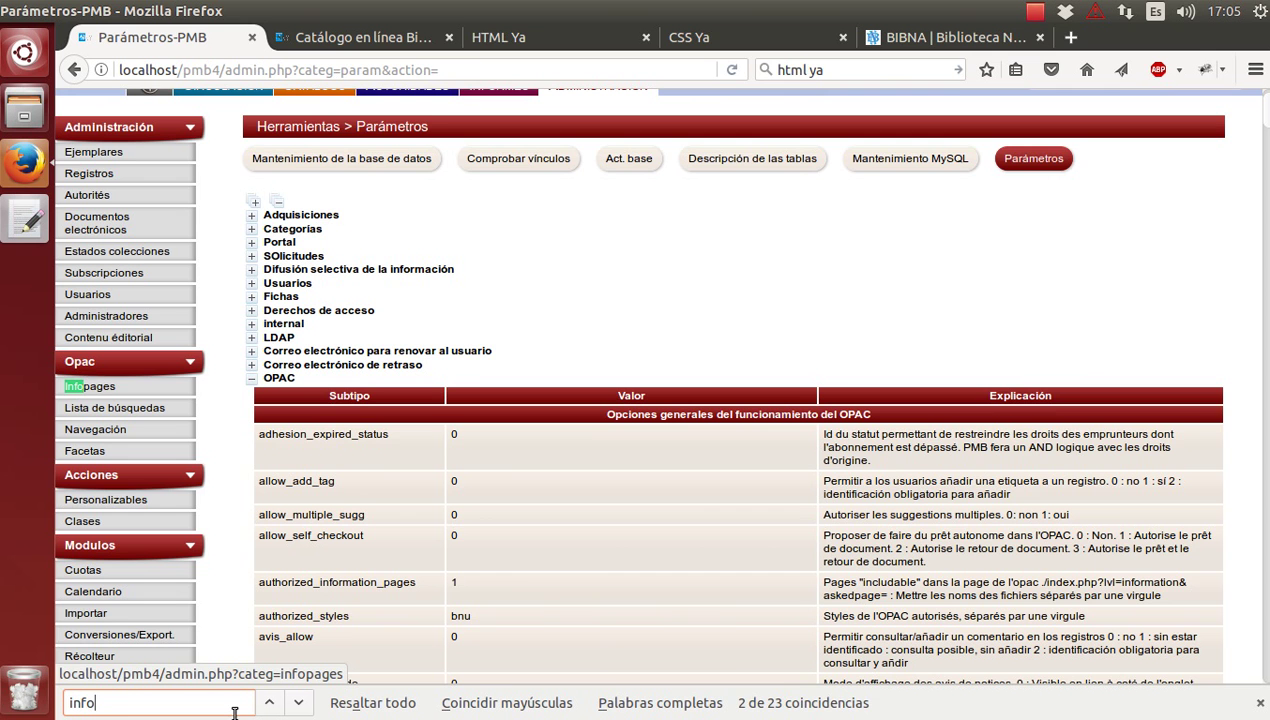
text(page)
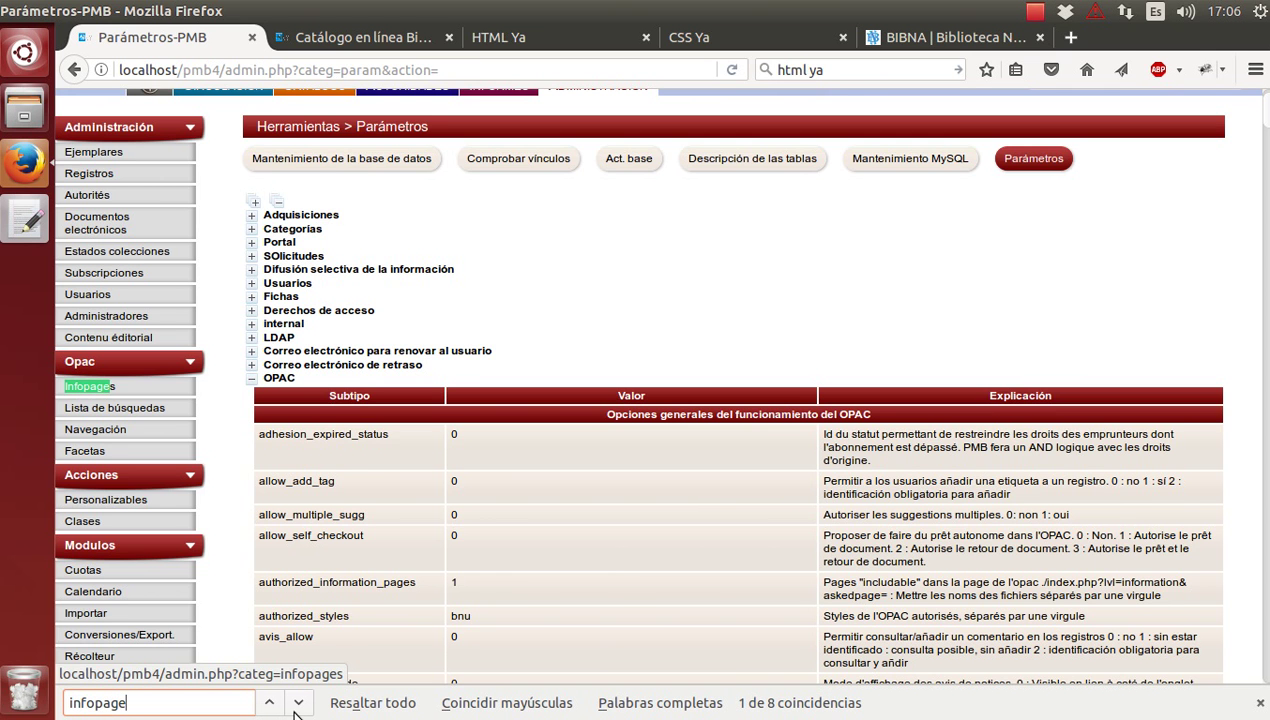
click(297, 705)
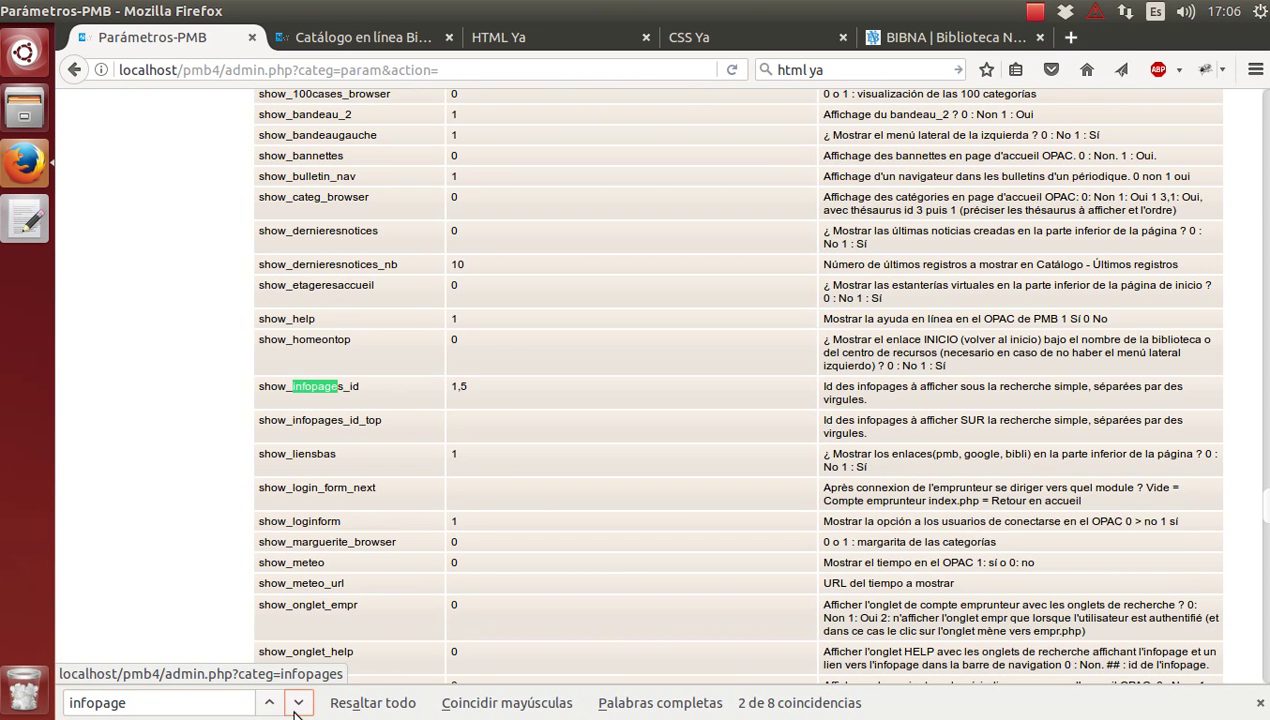
click(540, 398)
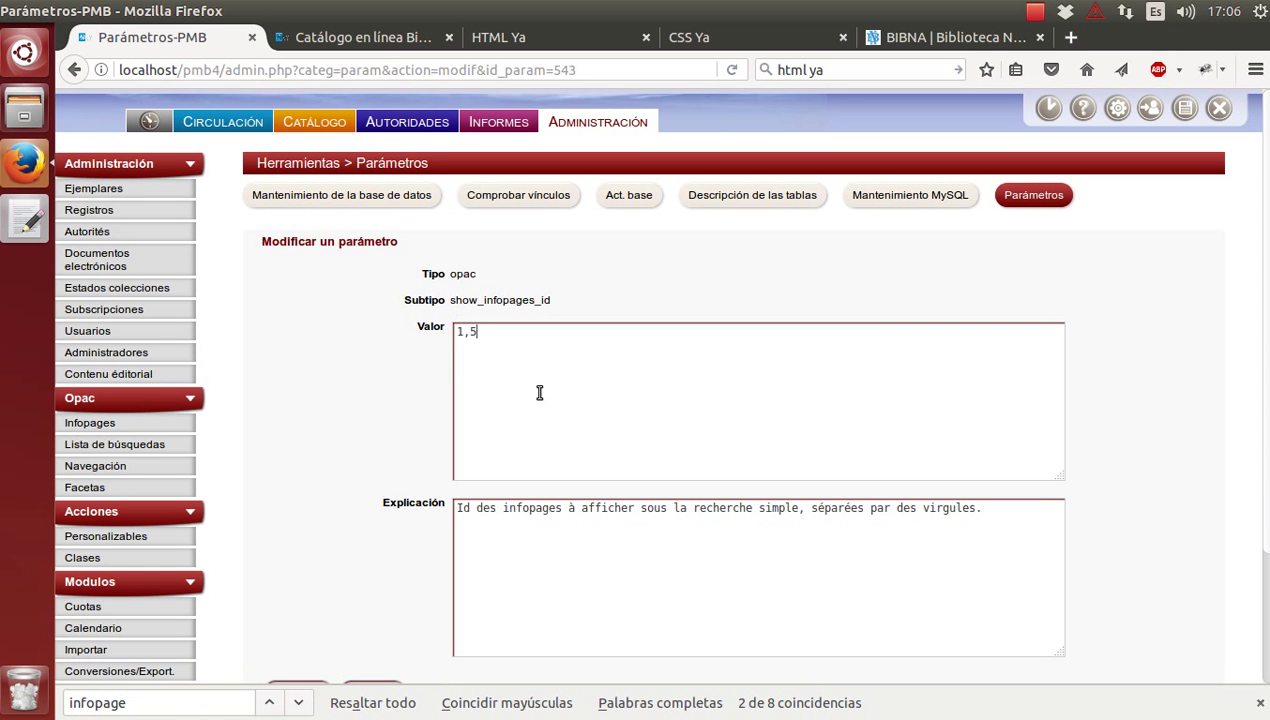
Add a comma to the value and confirm Prueba's id 11 in the Infopages list.
text(,)
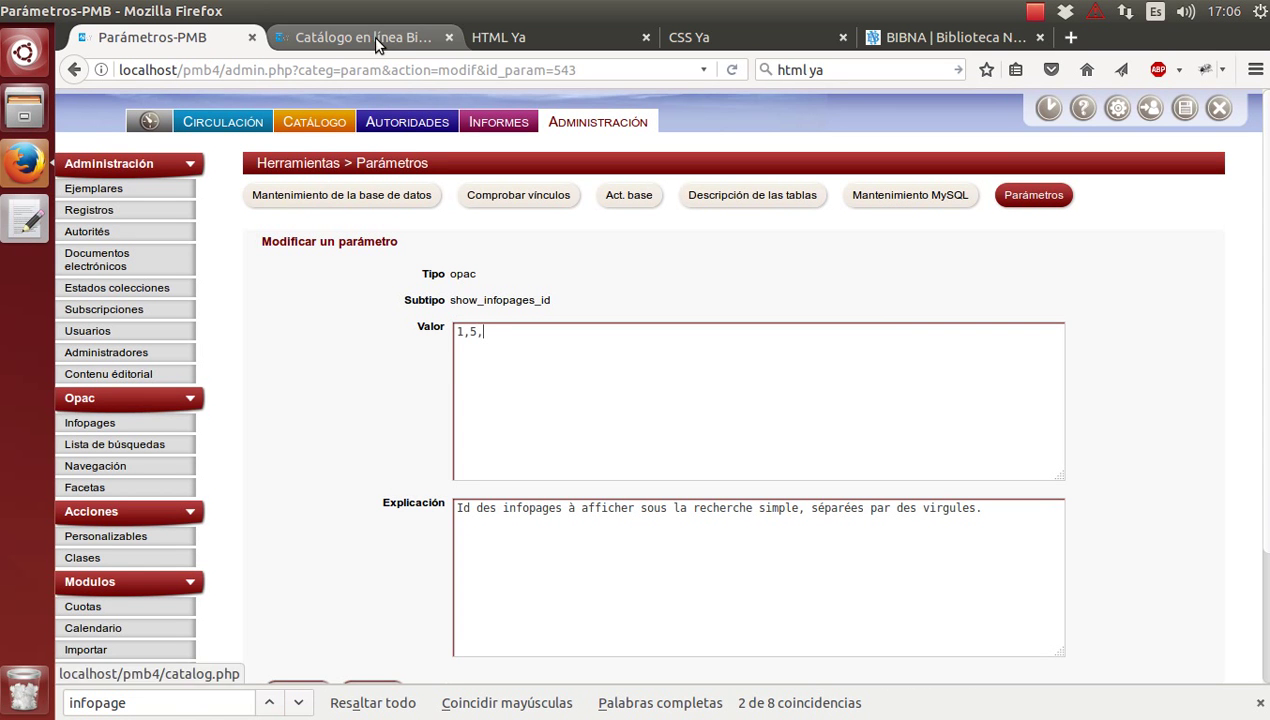
click(392, 48)
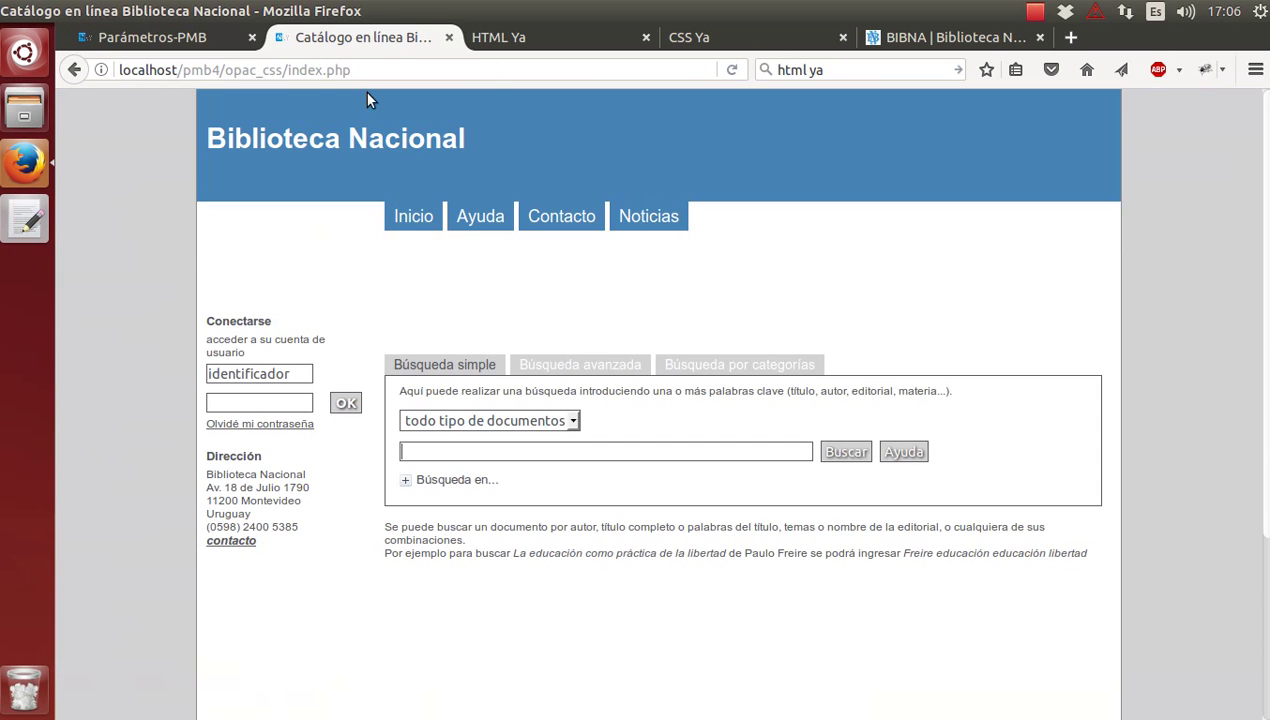
click(146, 50)
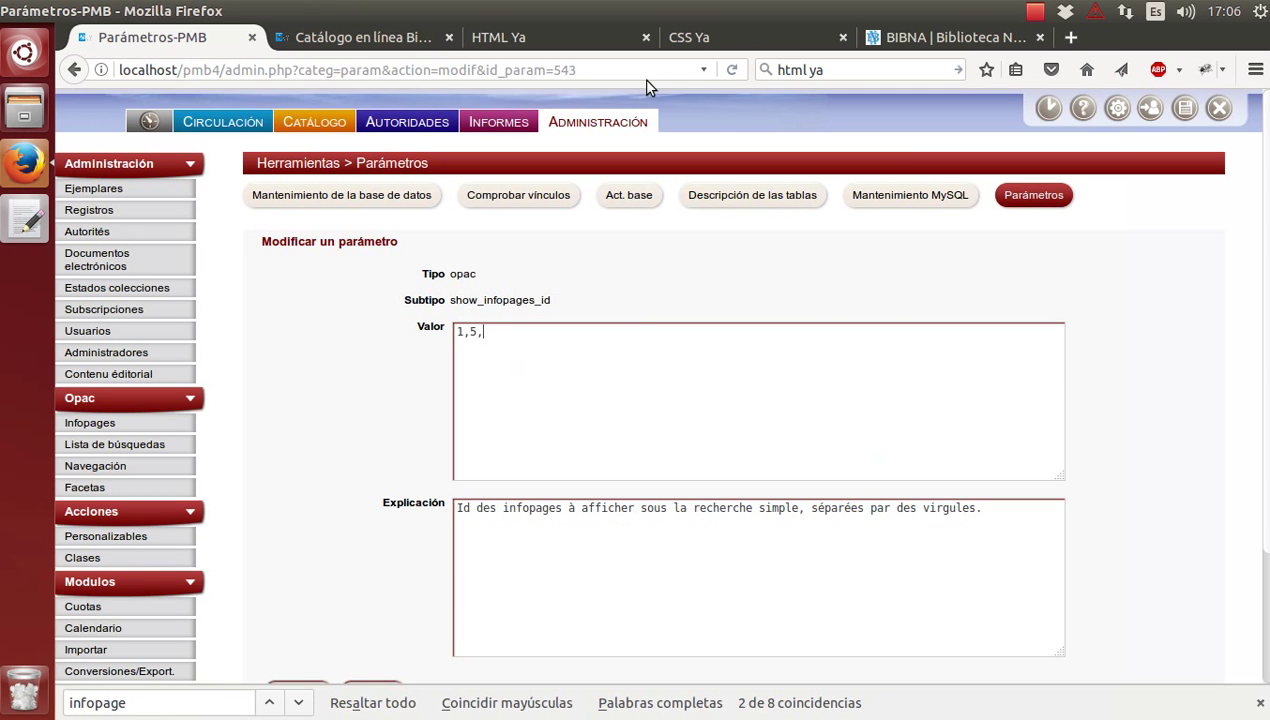
click(611, 71)
key(ctrl+c)
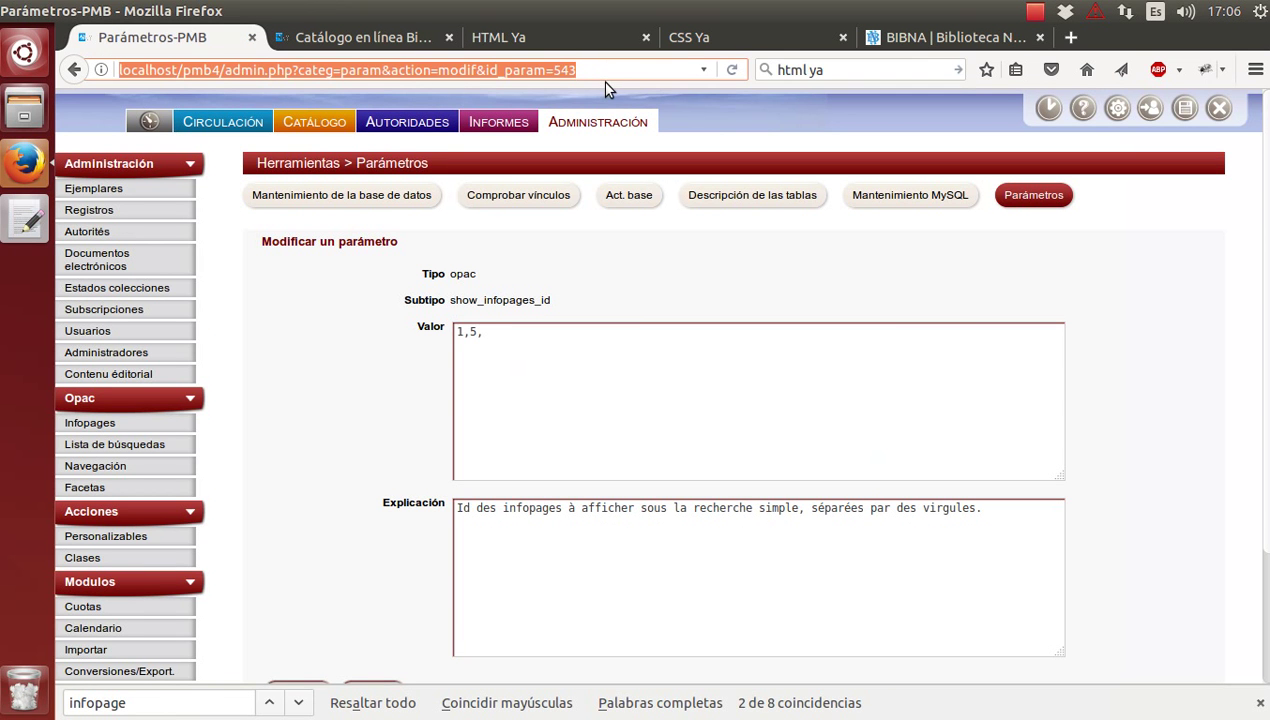
click(1071, 37)
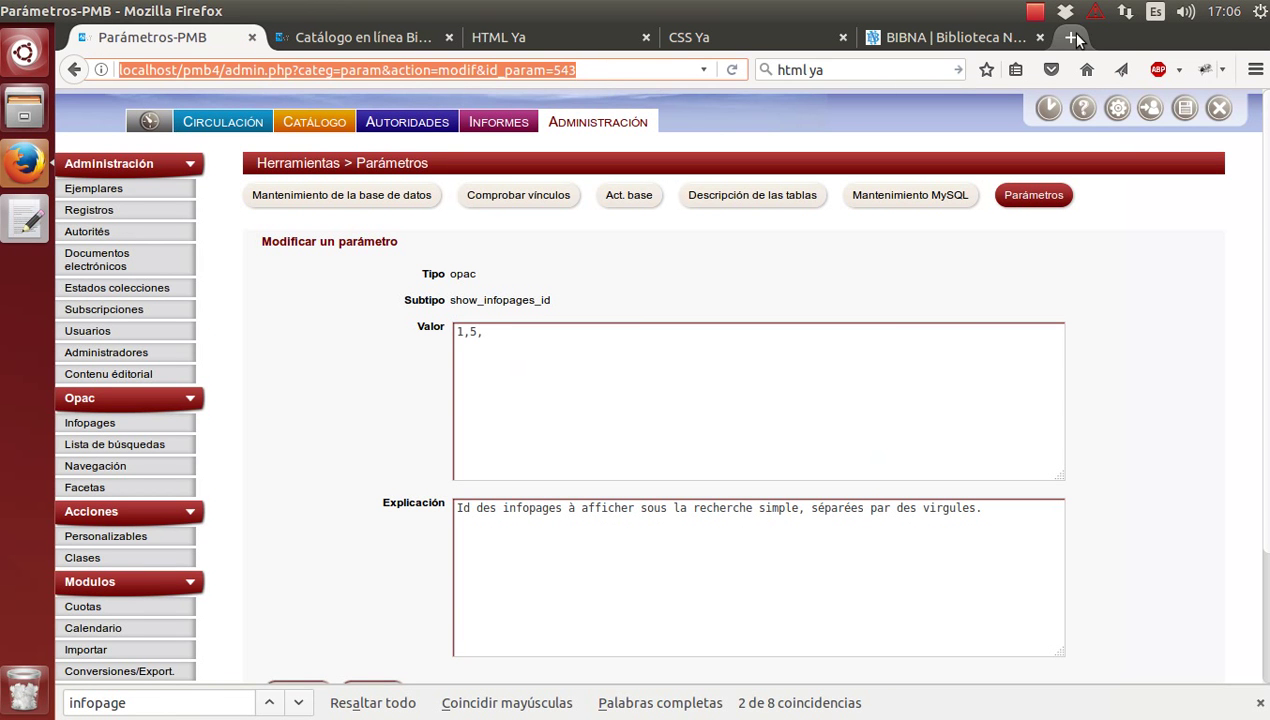
key(ctrl+v)
key(Return)
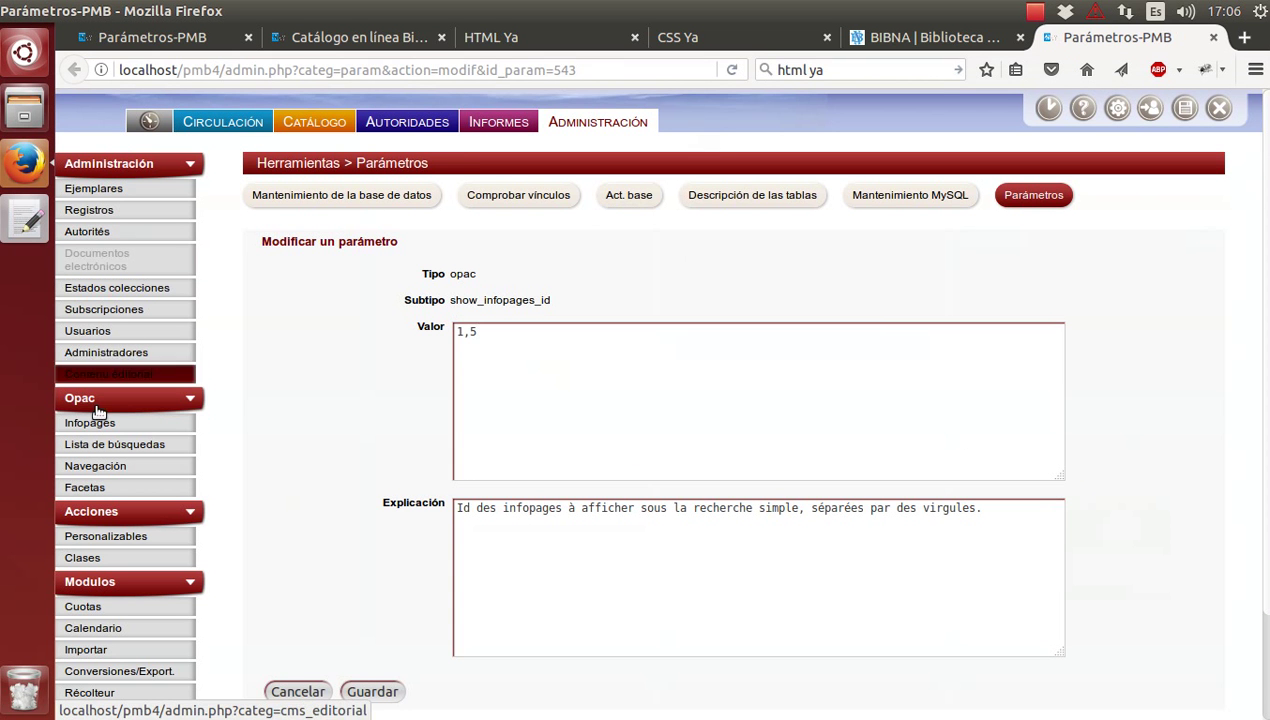
click(88, 424)
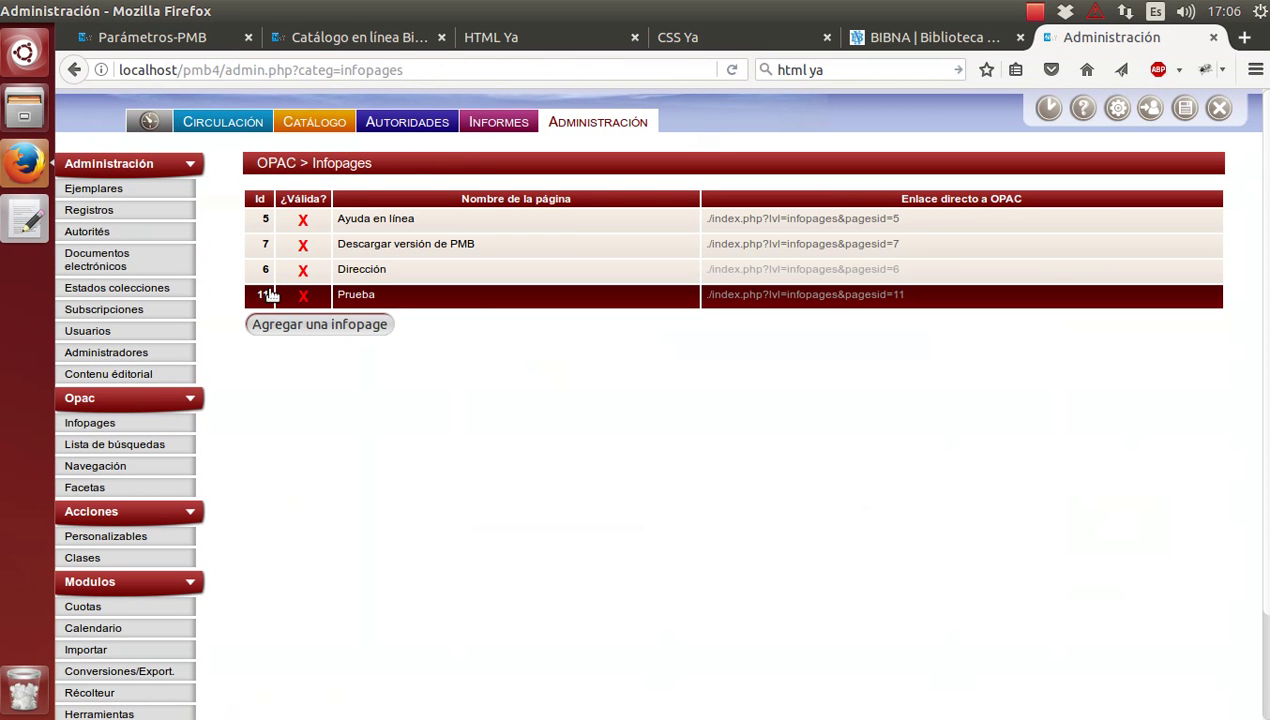
click(209, 38)
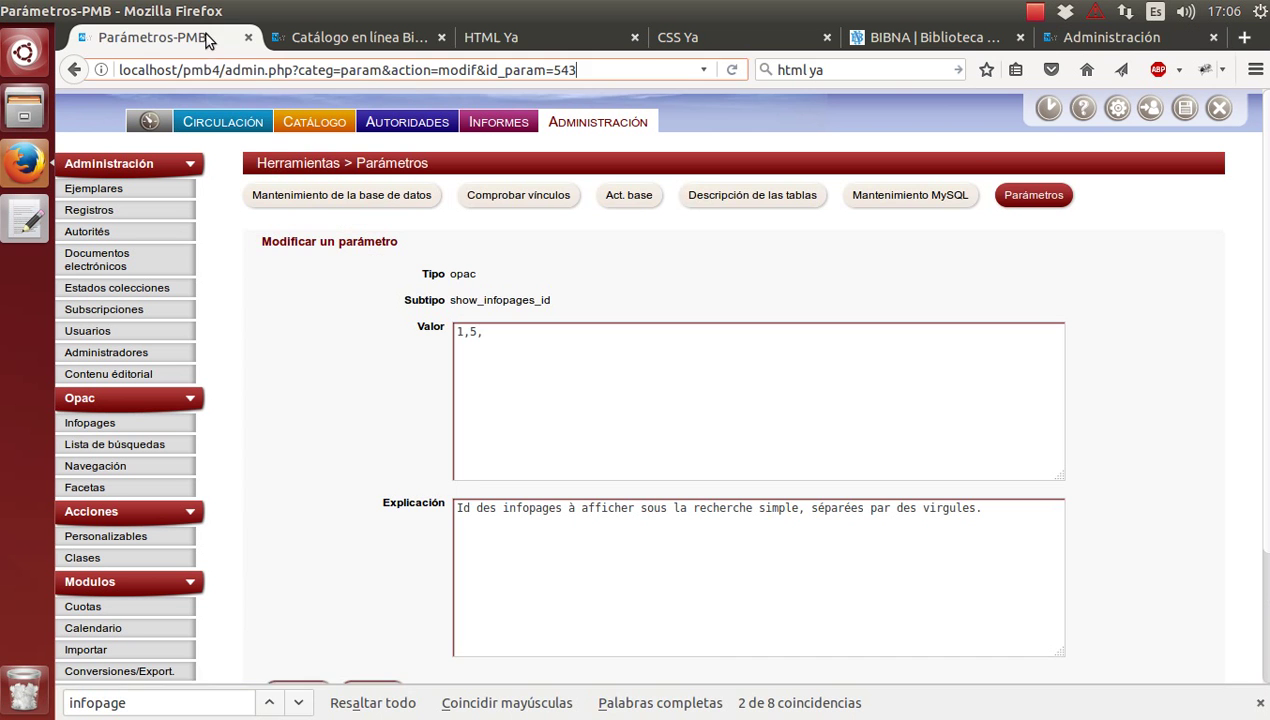
Save show_infopages_id as 1,5,11 and view the catalogue home page.
click(537, 335)
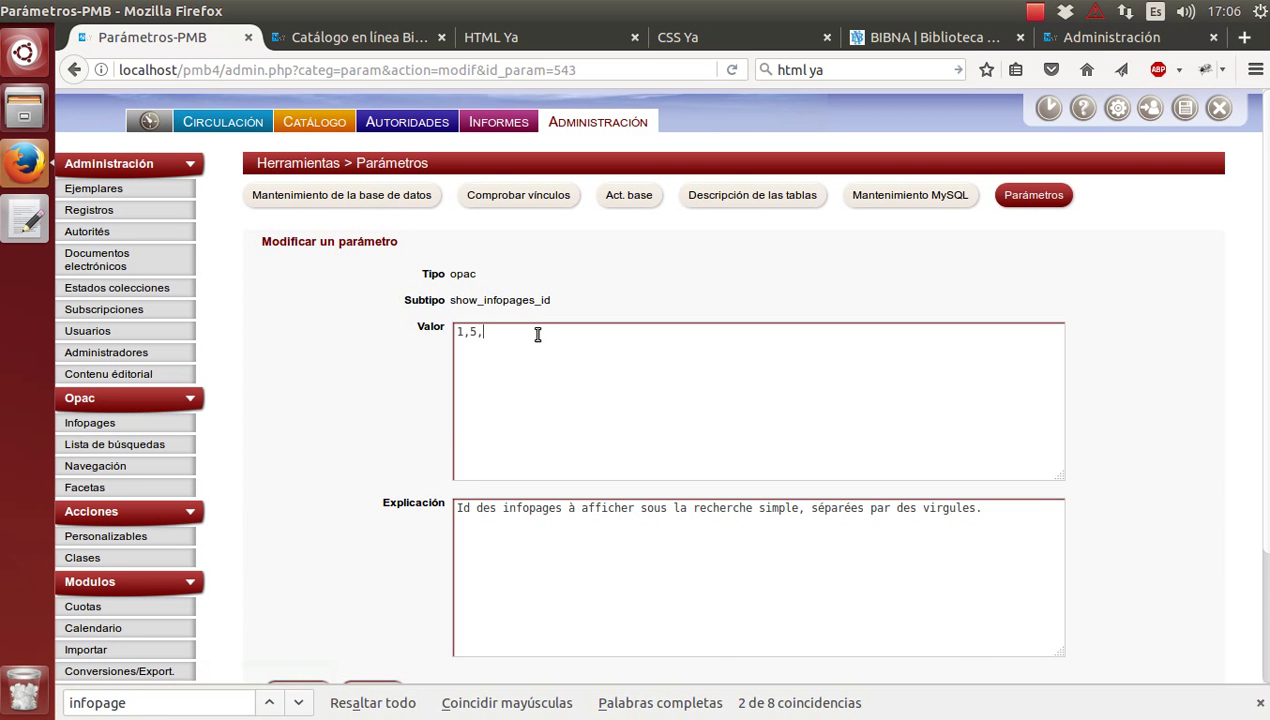
text(11)
scroll(527, 363, down, 3)
click(372, 540)
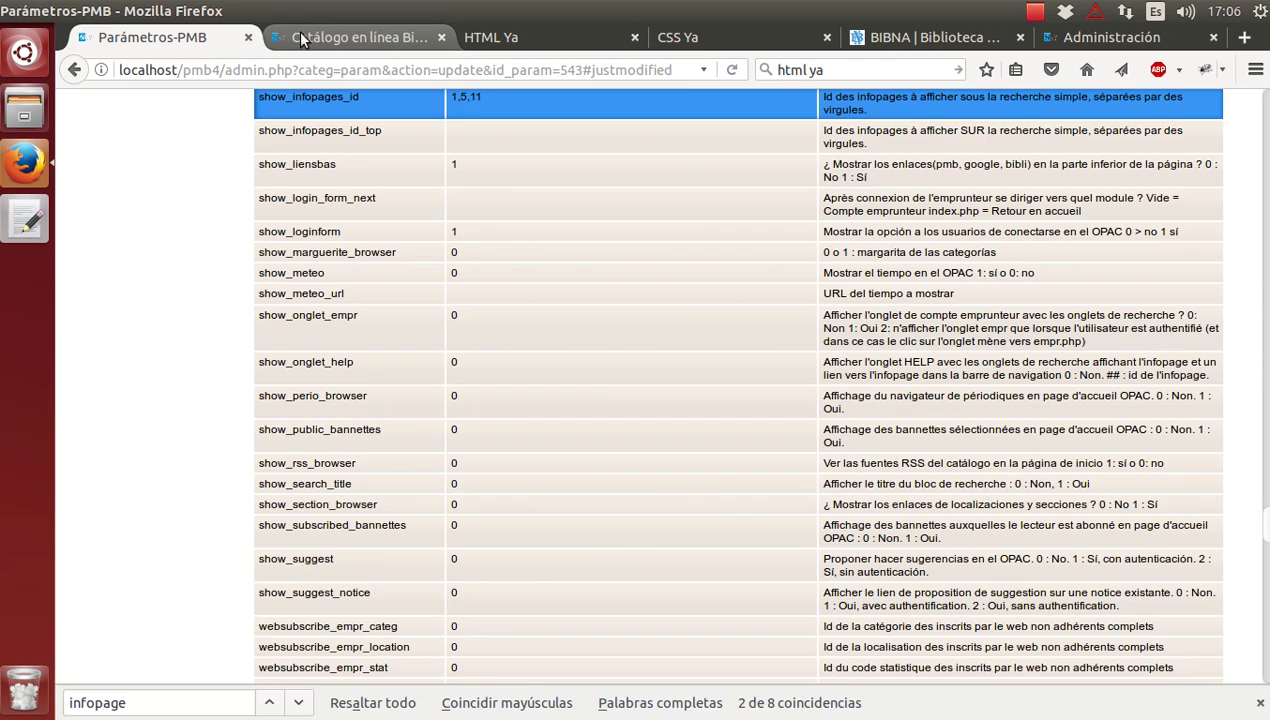
click(302, 37)
Reload the catalogue, close the infopages administration tab, and return to the OPAC home page.
key(F5)
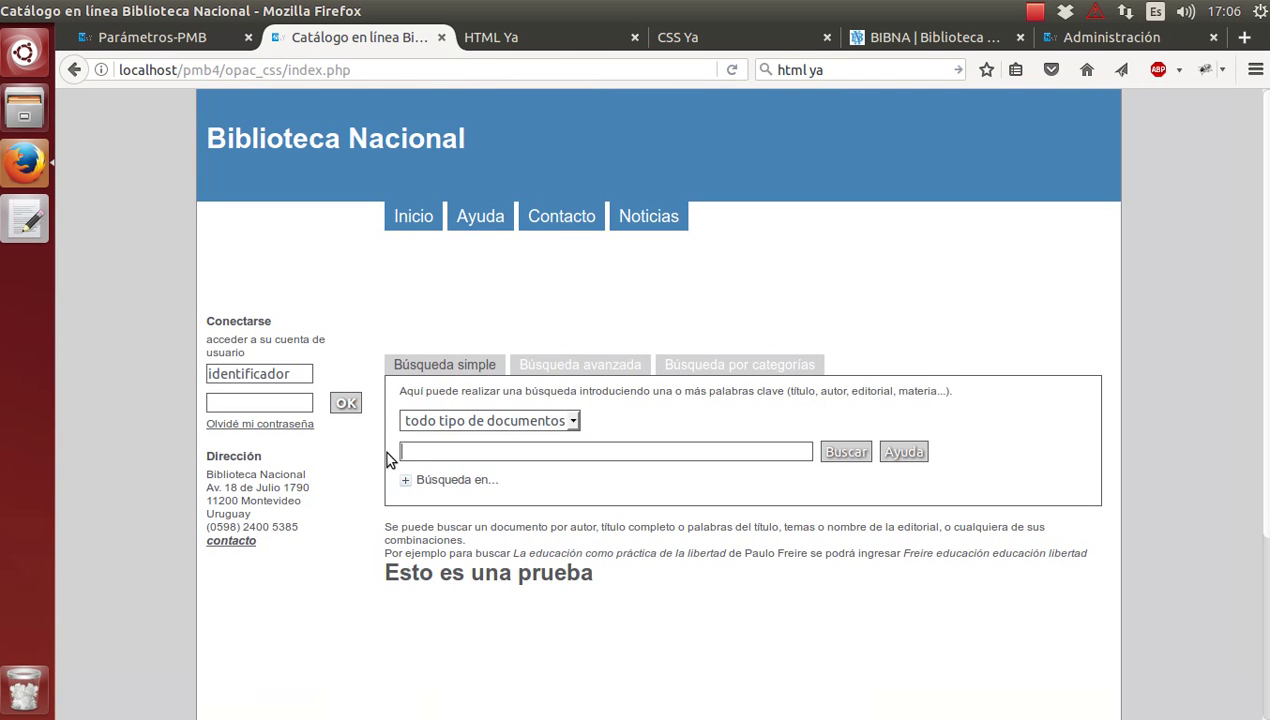
scroll(390, 458, down, 1)
scroll(390, 458, up, 1)
click(1075, 37)
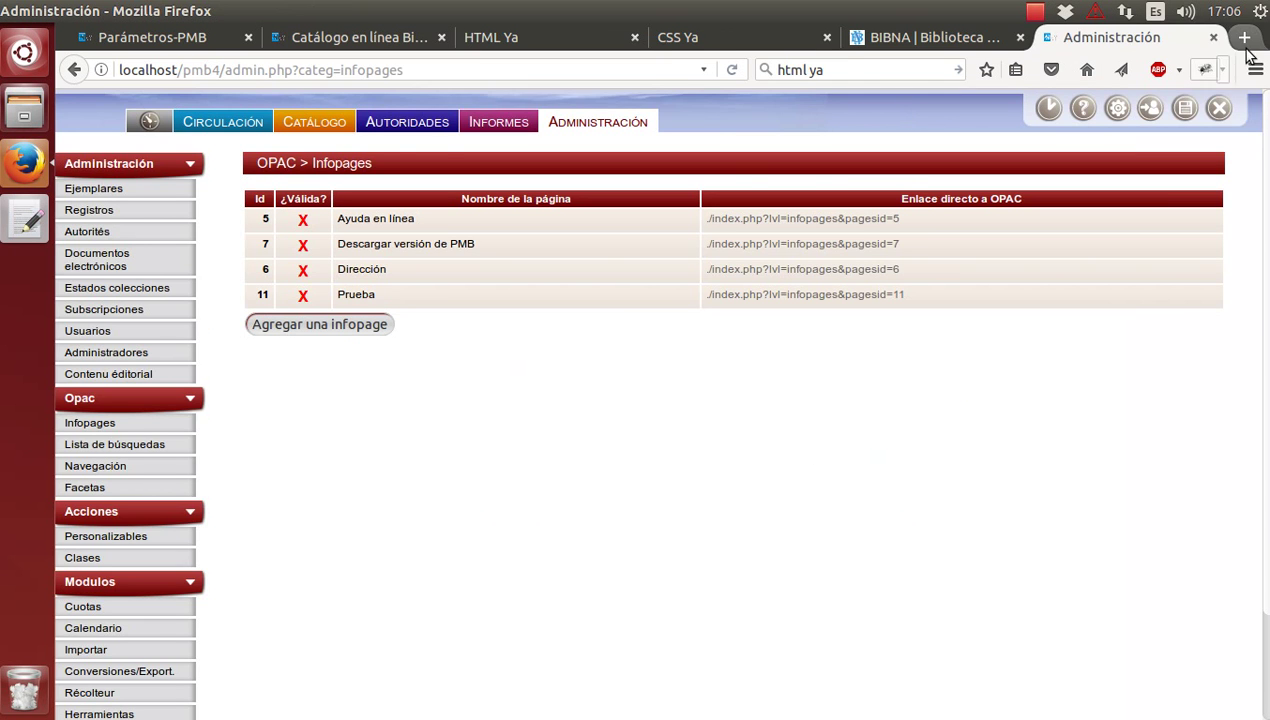
click(1213, 37)
click(304, 40)
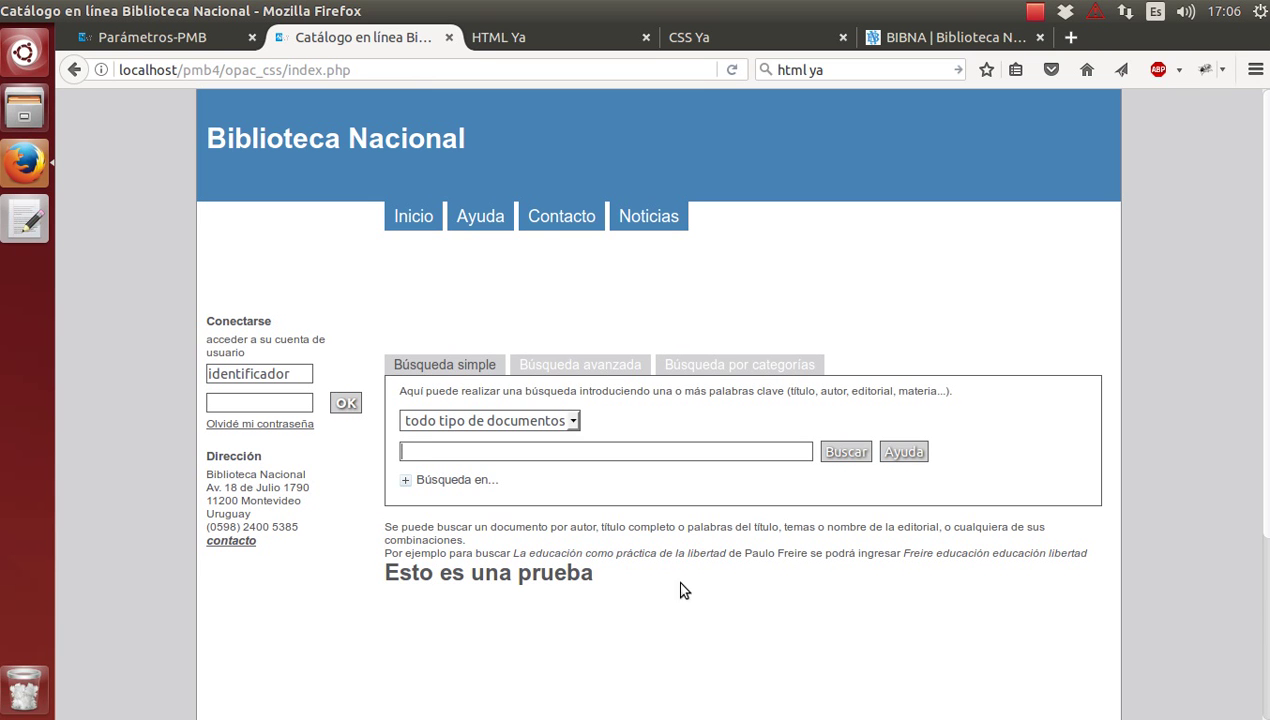
Highlight the search help paragraph beneath the OPAC search box.
drag(382, 534, 1045, 553)
click(480, 526)
drag(386, 527, 1088, 553)
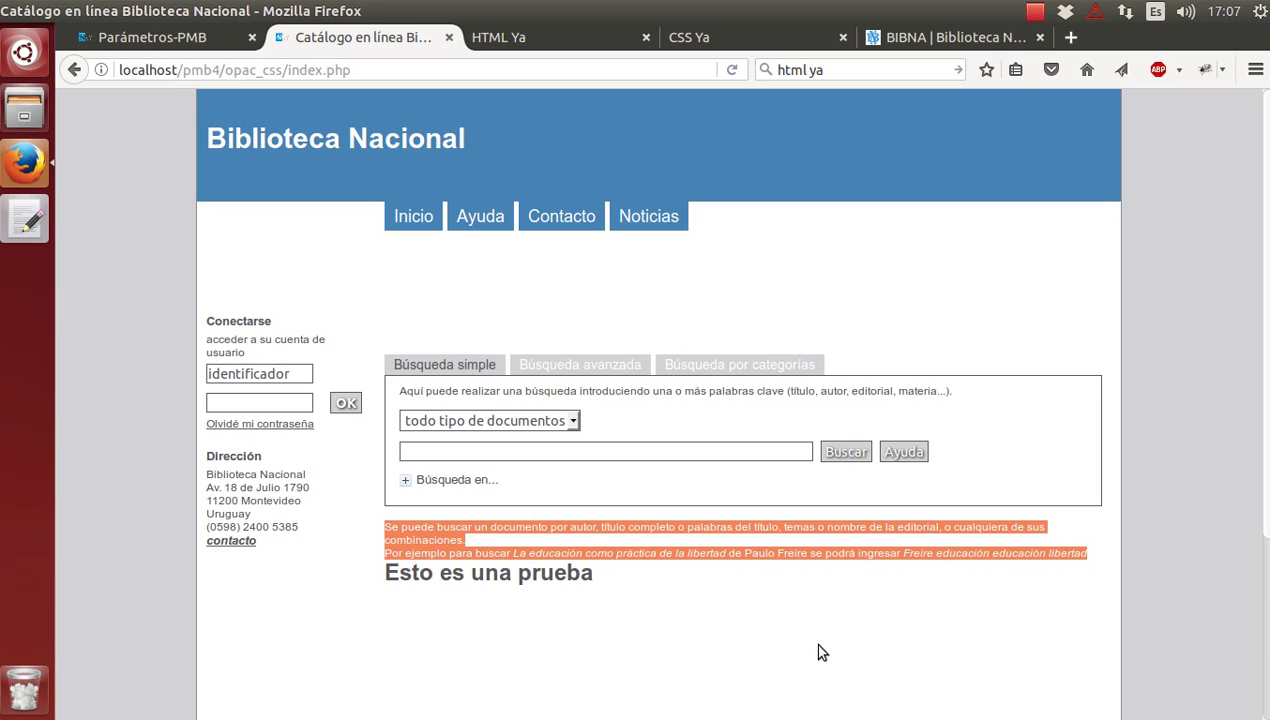
Show the Opac > Infopages list in the PMB parameters tab, then go back to the catalogue home.
click(131, 36)
scroll(378, 249, up, 15)
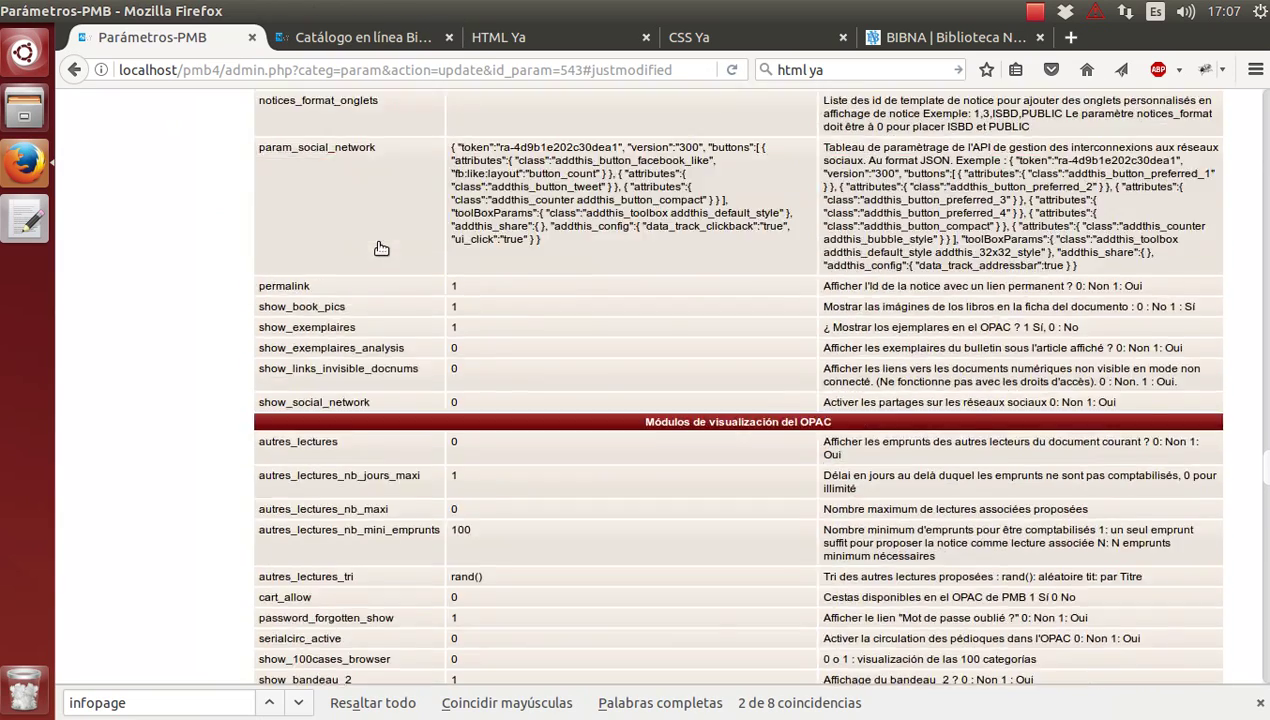
scroll(381, 248, up, 20)
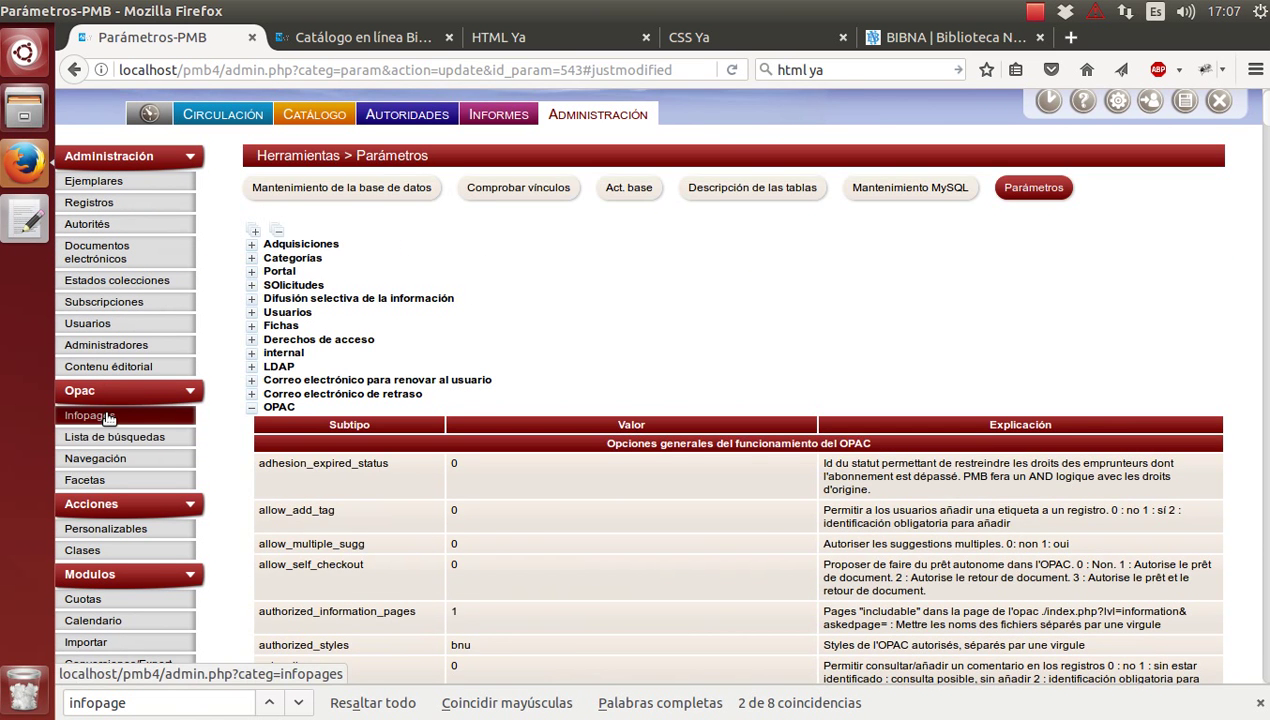
click(89, 415)
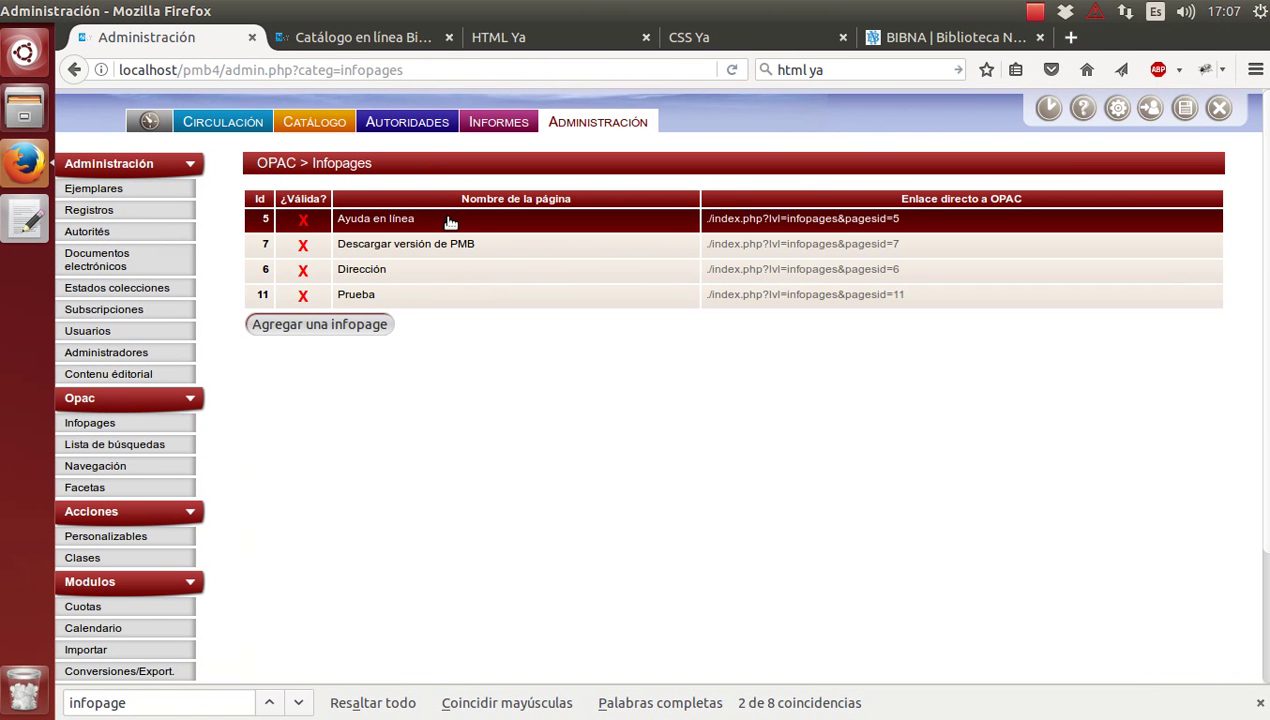
click(398, 42)
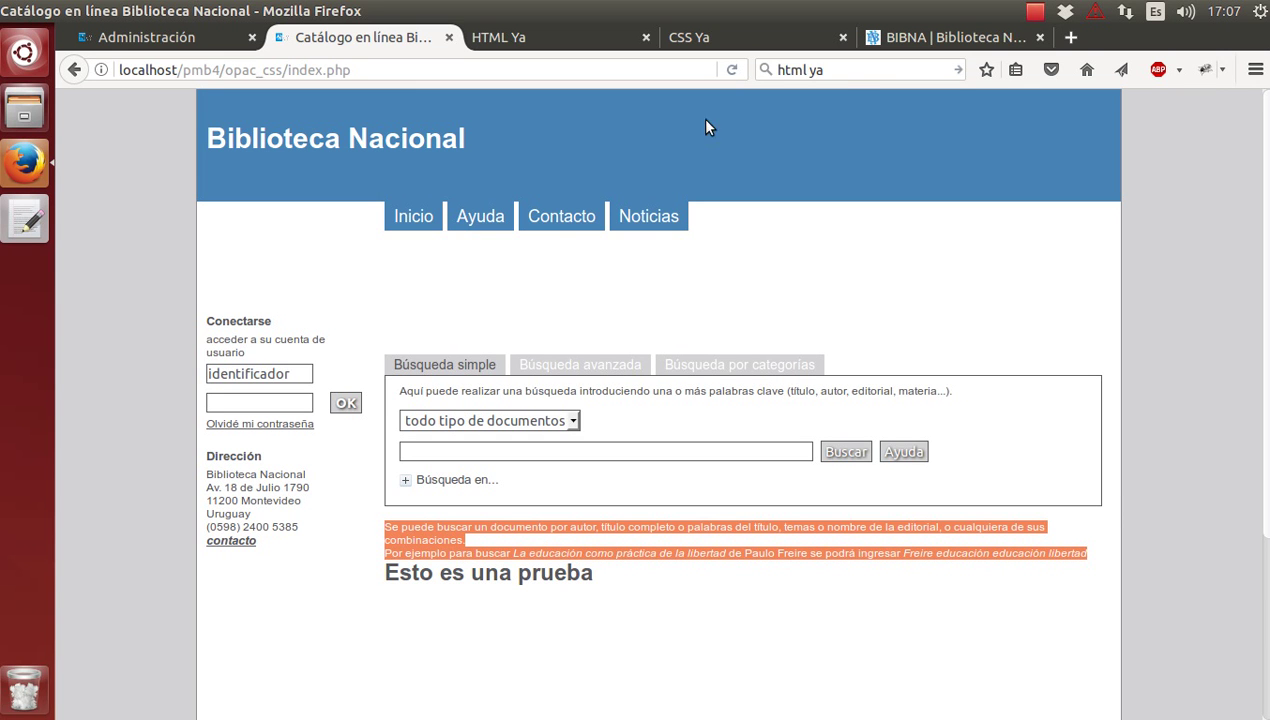
Open the 'Publicaciones periódicas, mapas, libros y más...' article on the Biblioteca Nacional site.
click(946, 37)
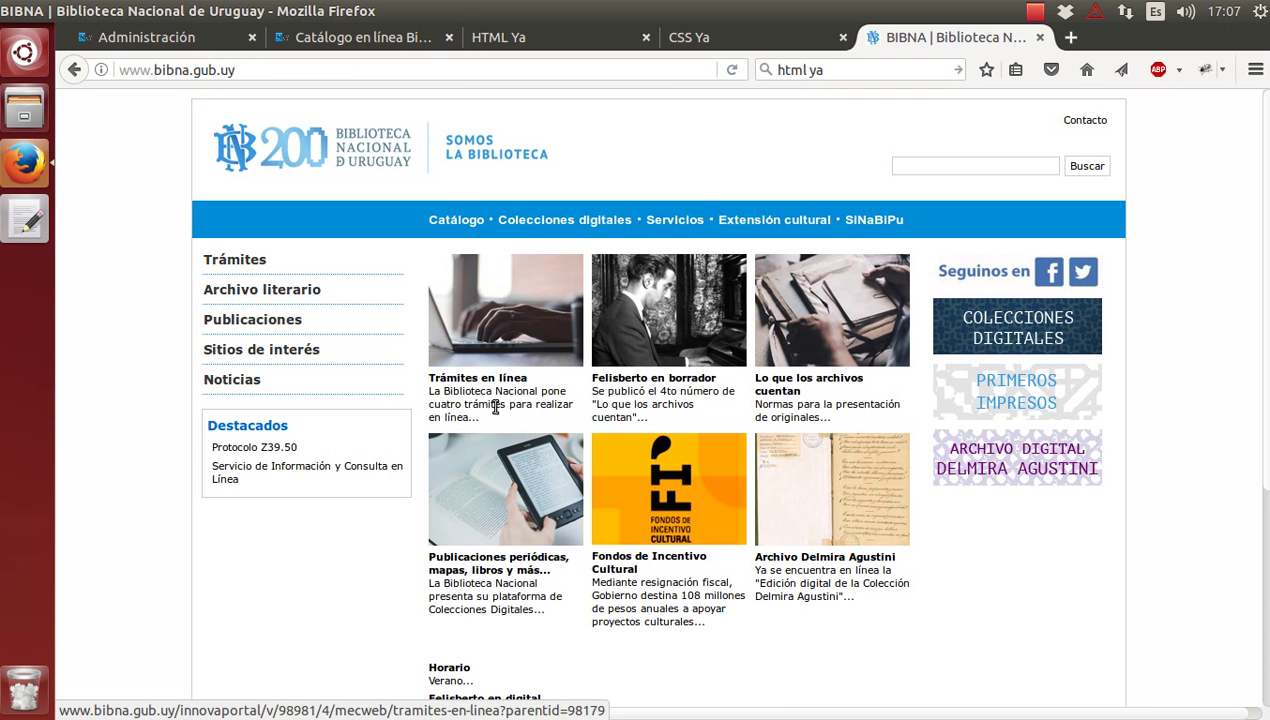
click(507, 575)
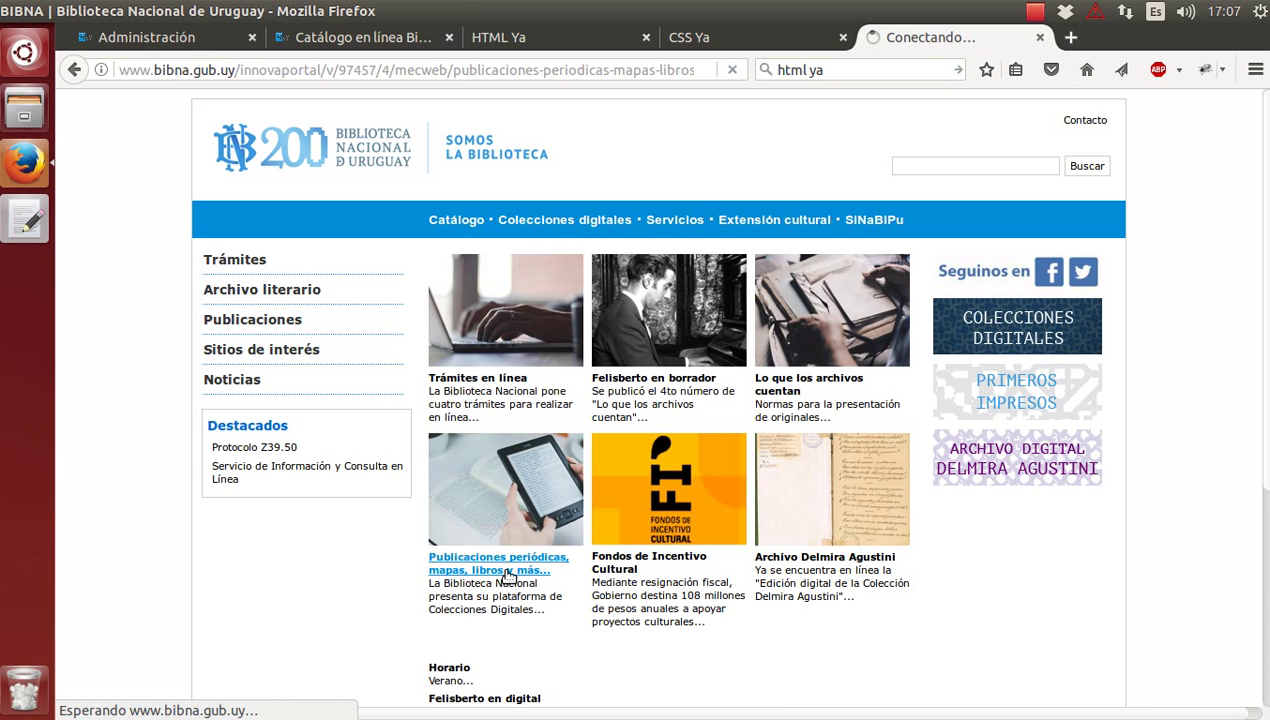
scroll(430, 362, down, 2)
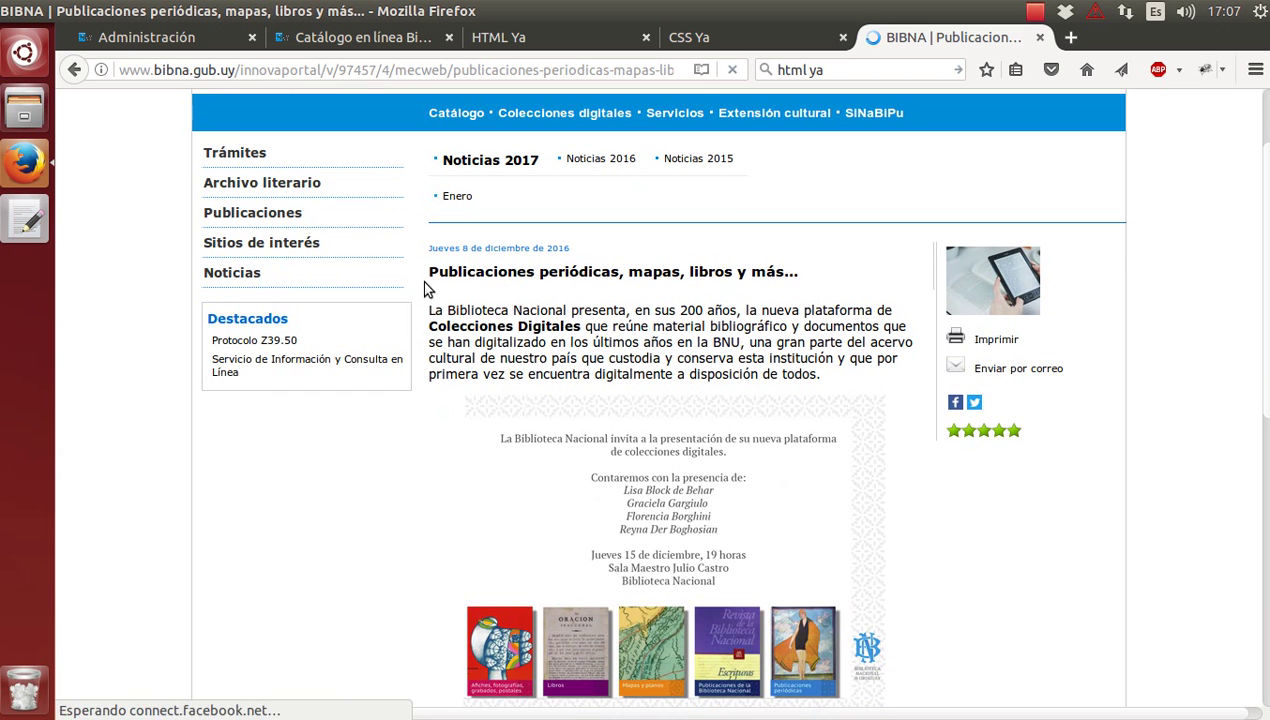
Copy the article's title and intro paragraph, then open the Prueba infopage in PMB for editing.
drag(428, 266, 828, 381)
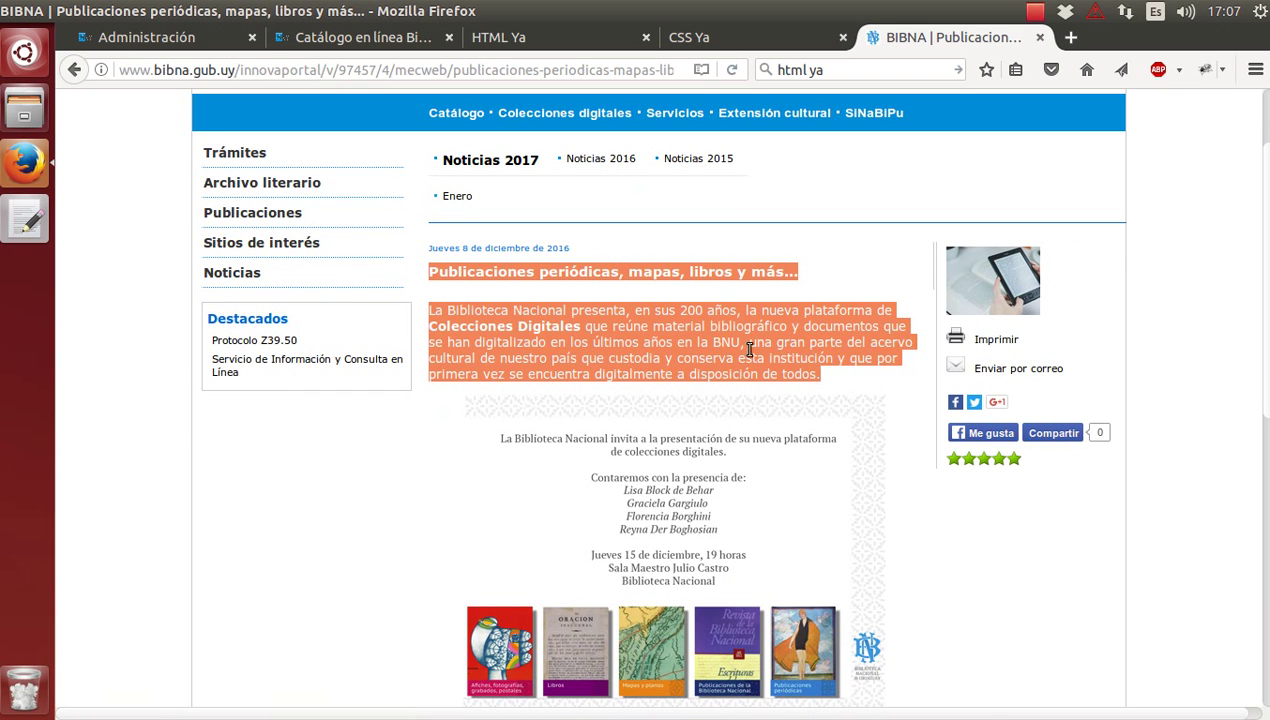
right_click(742, 340)
click(816, 366)
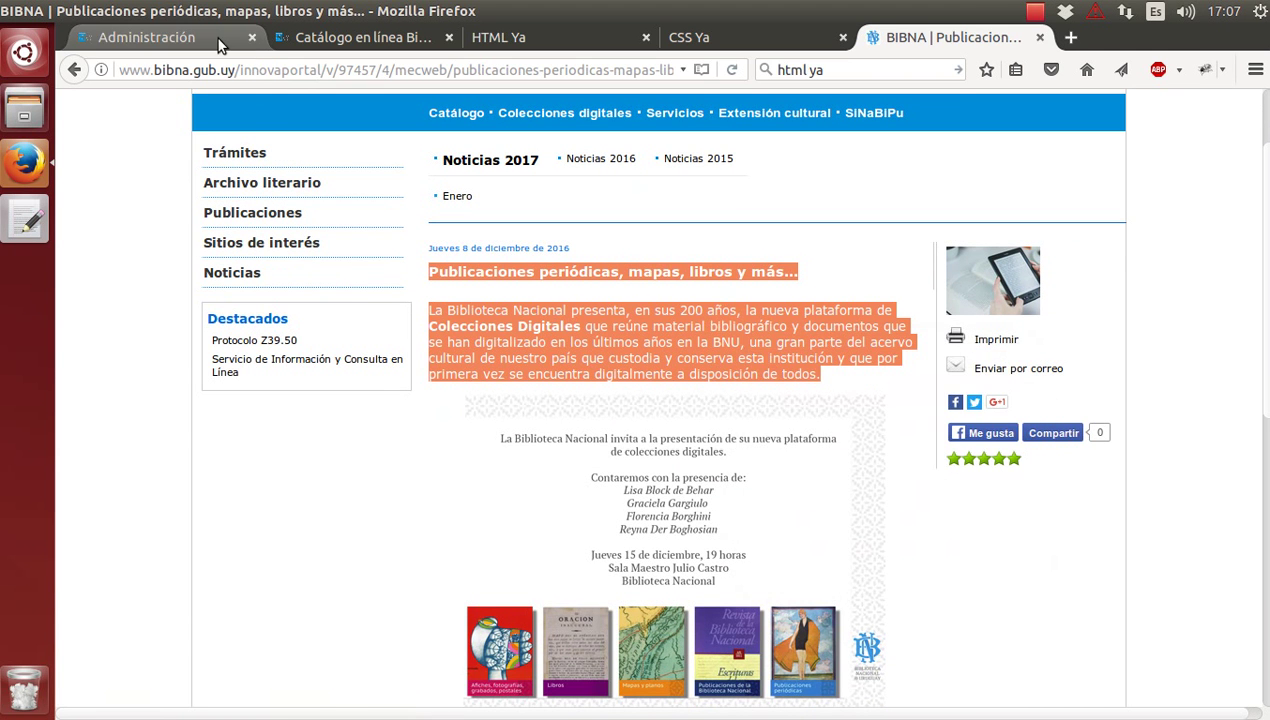
click(150, 37)
click(403, 294)
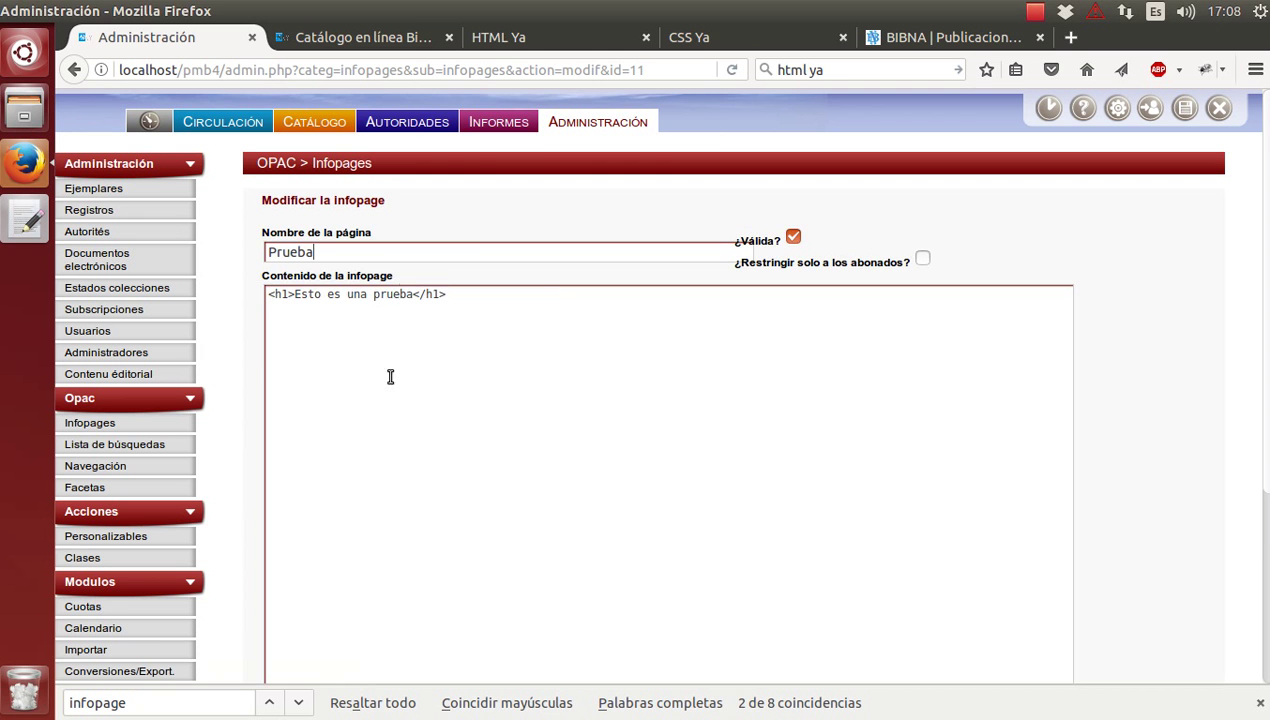
Replace the h1 test line with the pasted news text, rename the infopage 'Noticias', and save.
triple_click(490, 287)
key(ctrl+v)
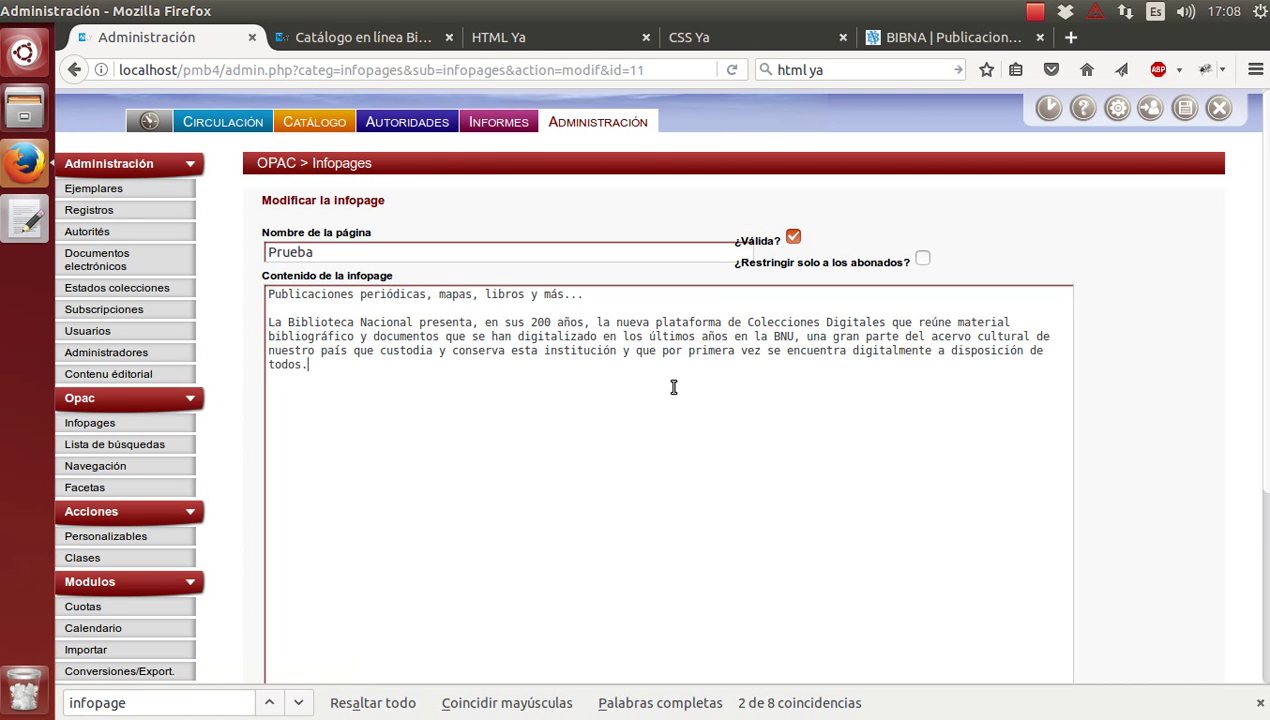
click(341, 248)
key(shift+Left)
key(shift+Left)
key(shift+Left)
key(shift+Left)
key(shift+Left)
key(shift+Left)
text(Noticas)
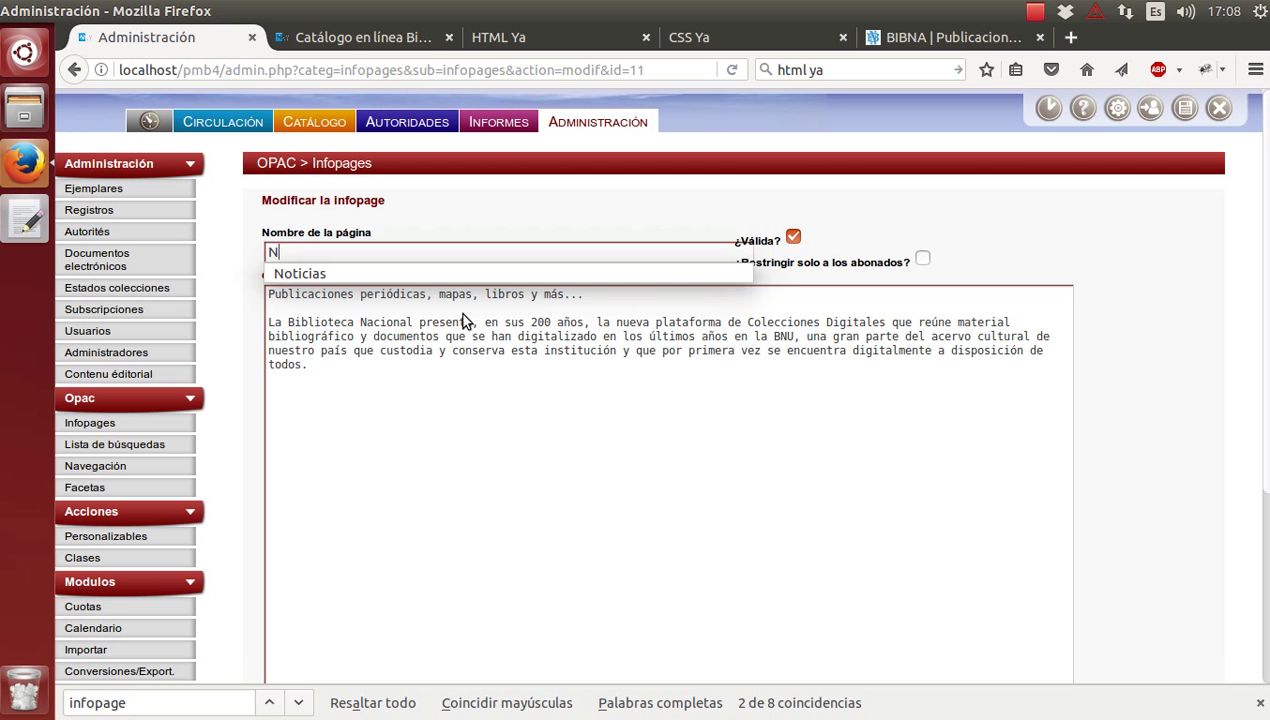
key(Left)
key(Left)
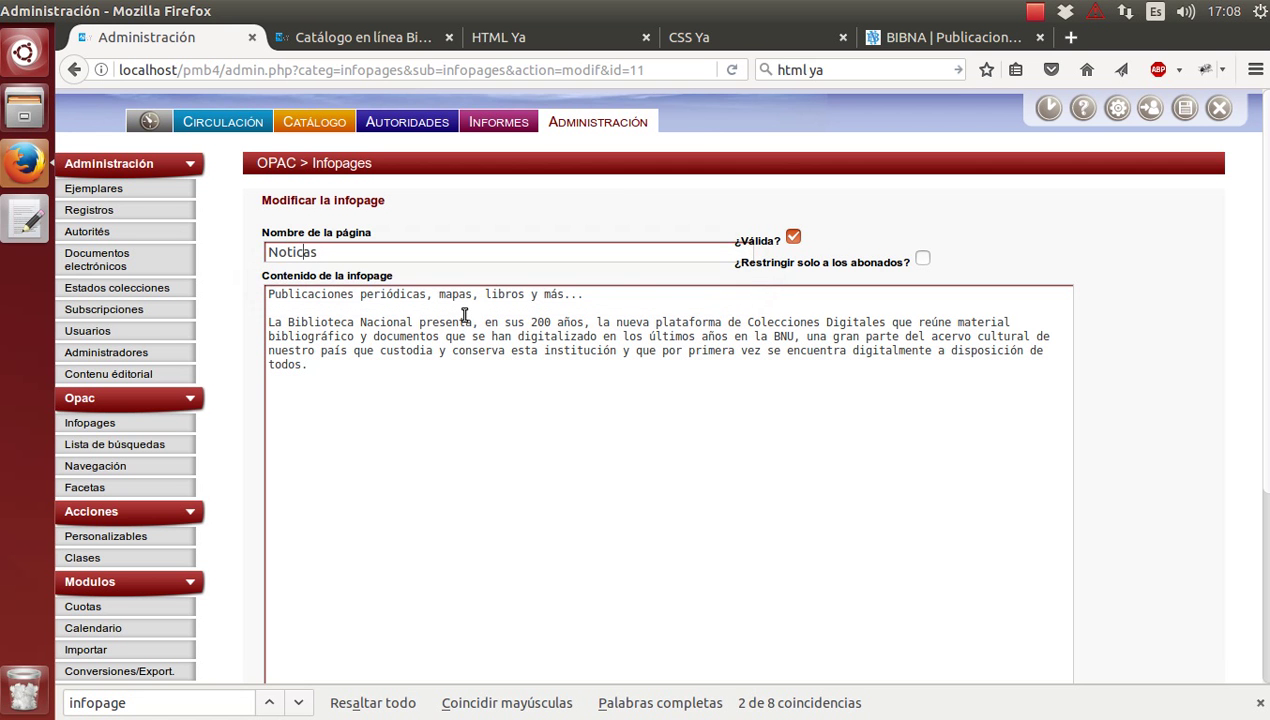
text(i)
click(466, 414)
scroll(420, 560, down, 5)
click(358, 630)
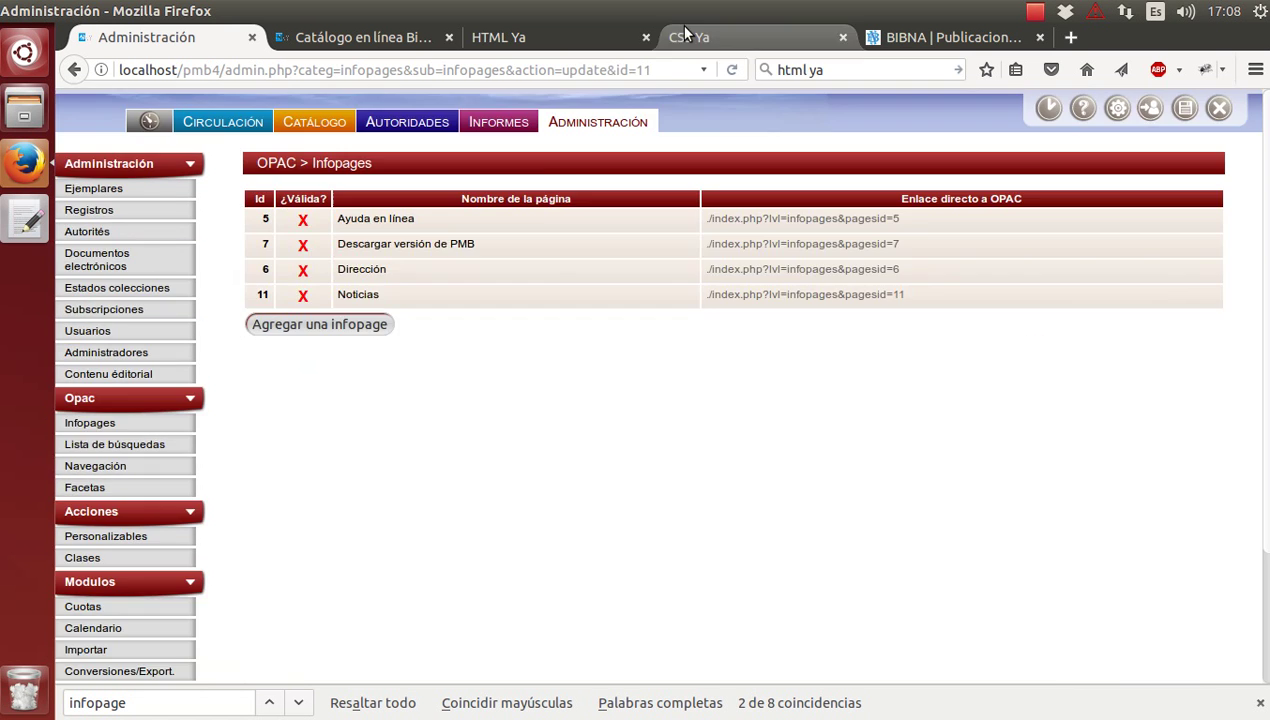
Reload the OPAC catalogue home page to show the news.
click(334, 40)
key(F5)
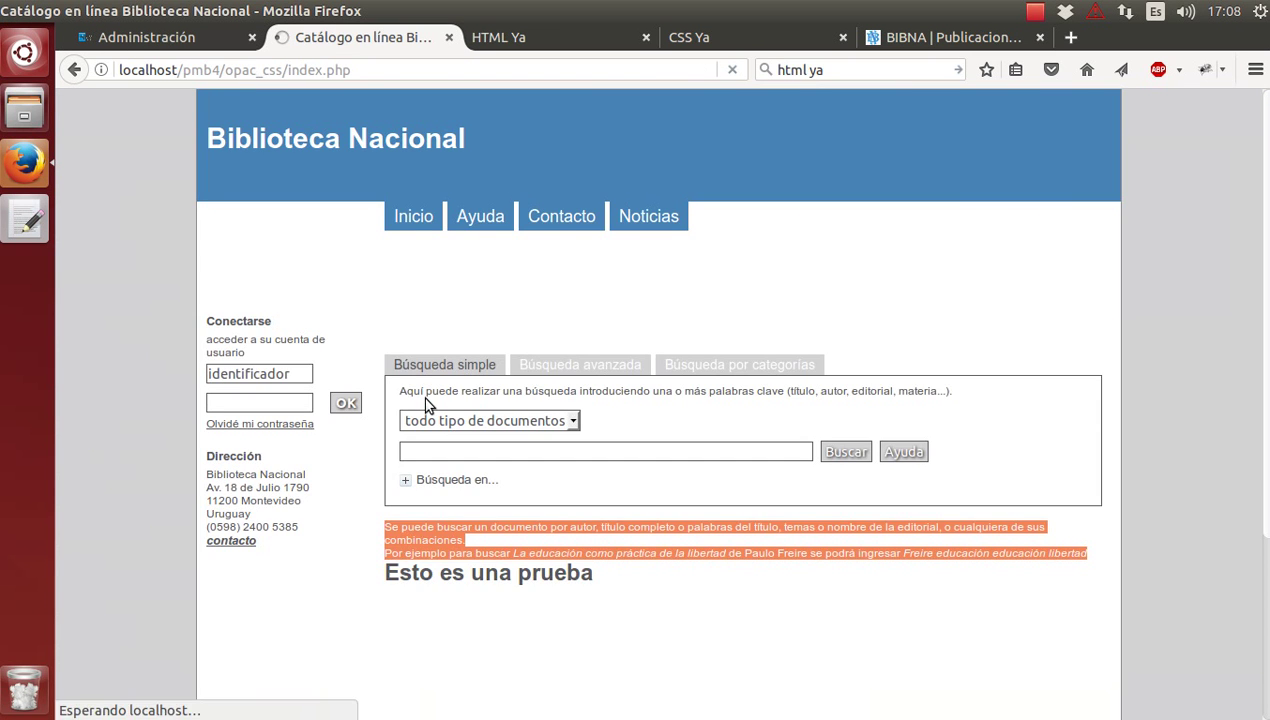
scroll(425, 403, down, 4)
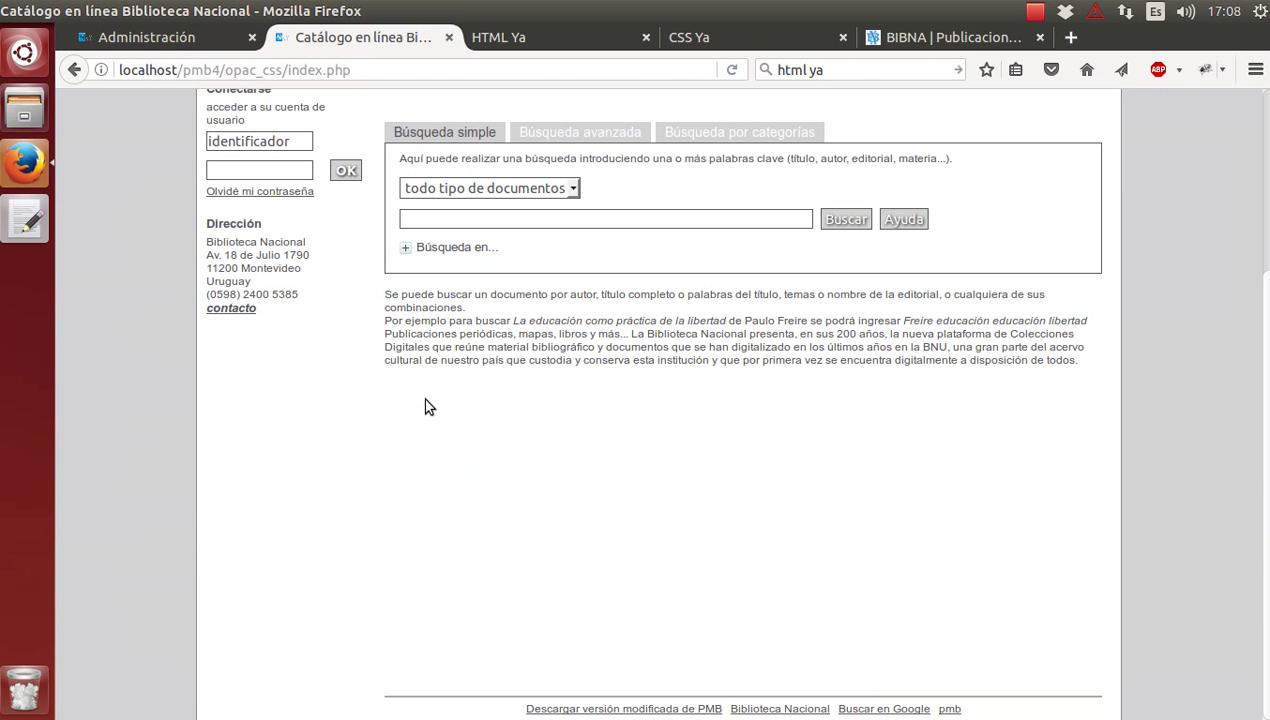
Zoom in on the OPAC home page to read the pasted news paragraph.
key(ctrl+plus)
key(ctrl+plus)
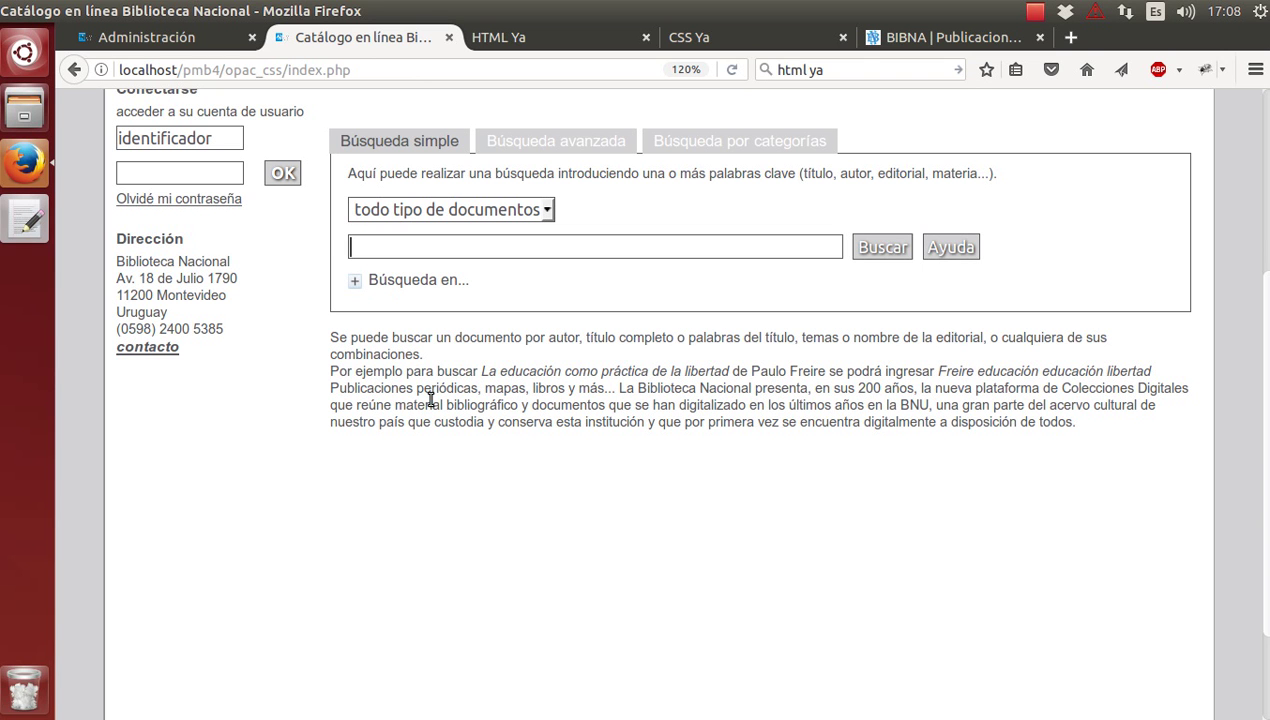
Reopen the Noticias infopage and wrap its content in <div> and </div> lines.
click(139, 47)
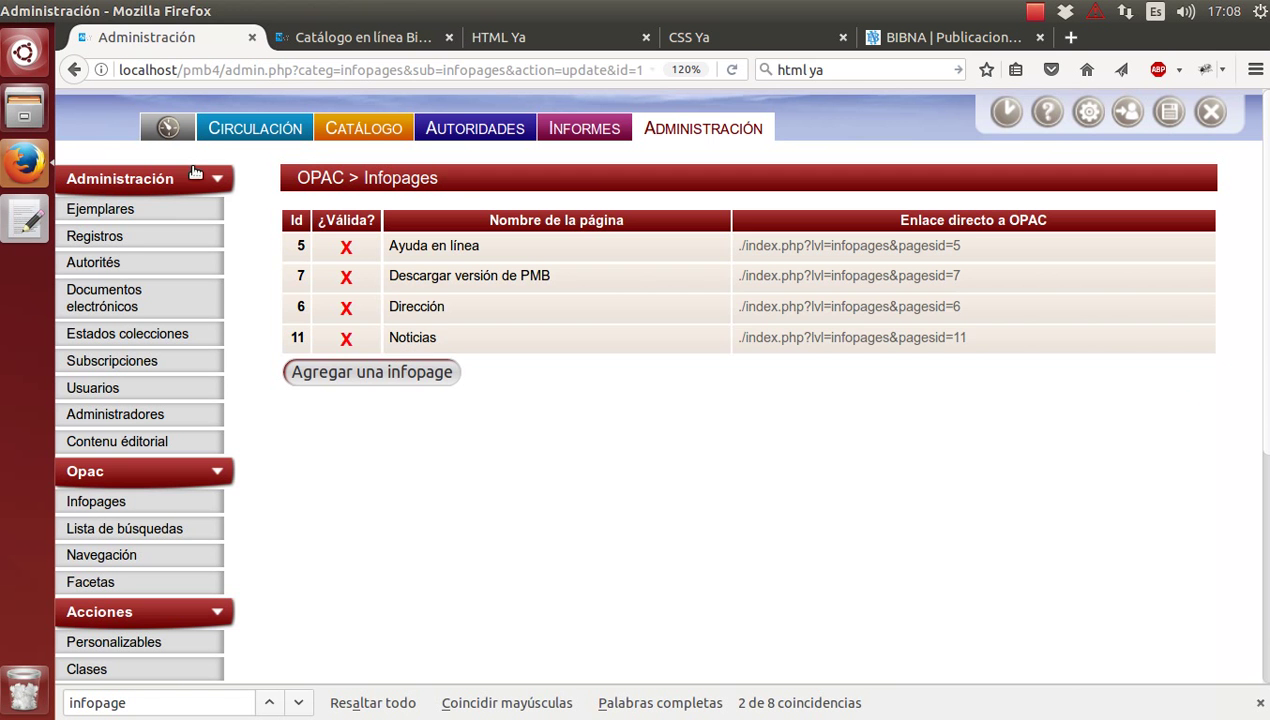
click(430, 338)
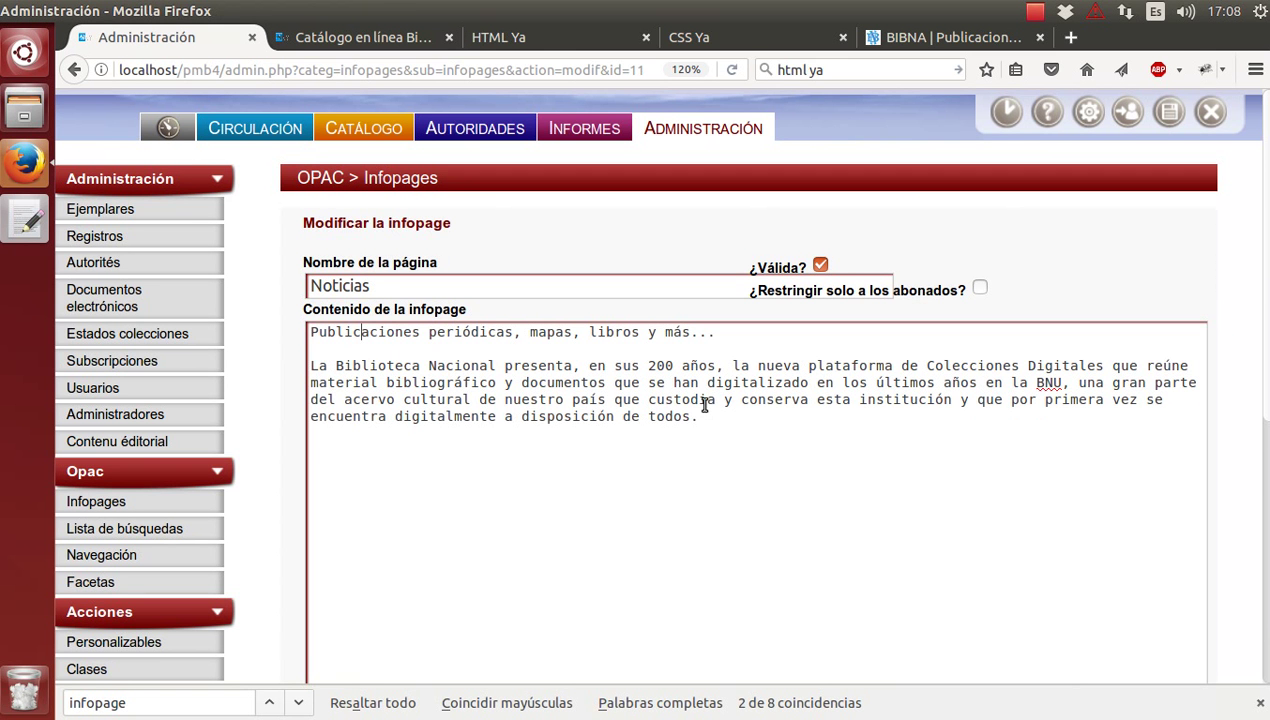
key(Home)
text(<h)
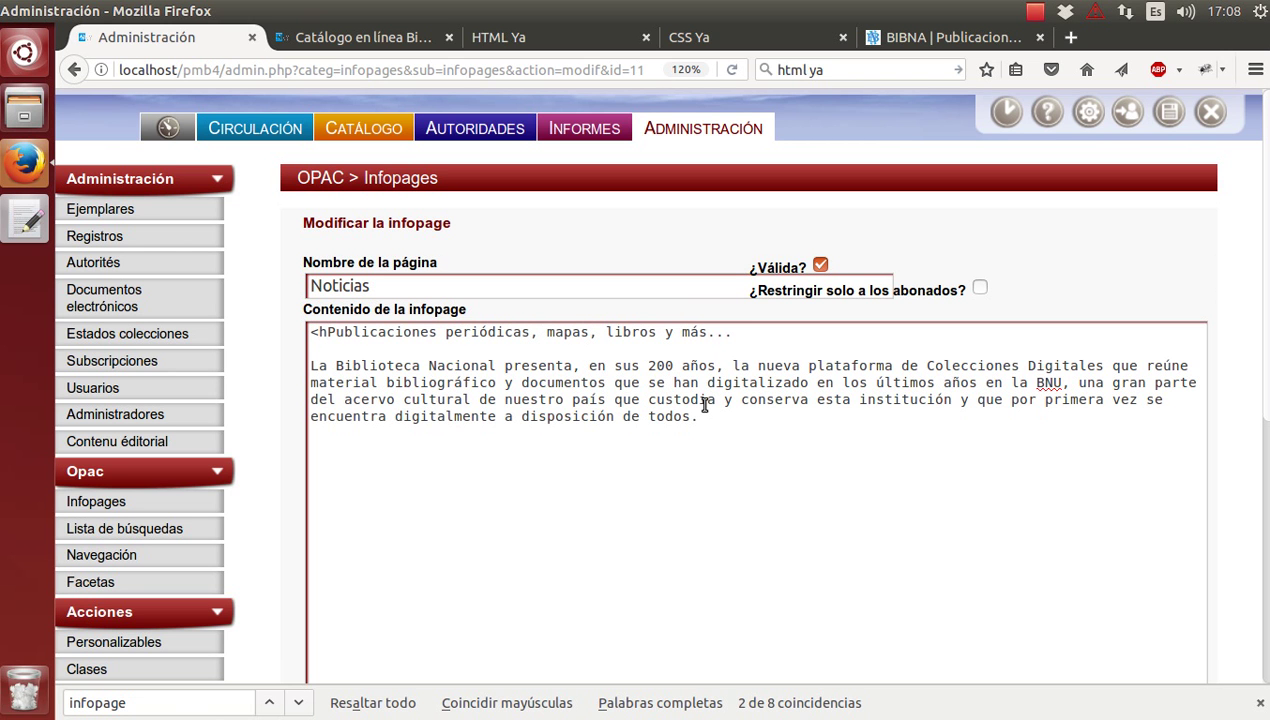
key(BackSpace)
key(BackSpace)
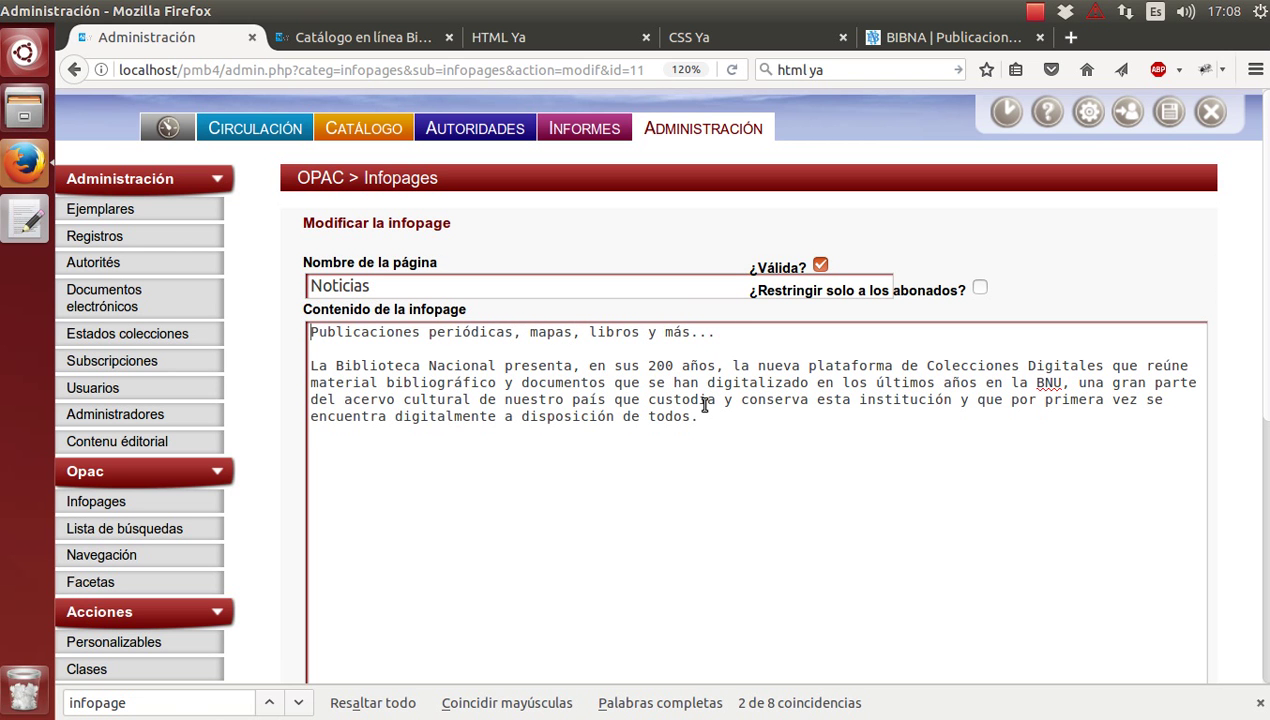
key(Return)
key(Up)
text(<)
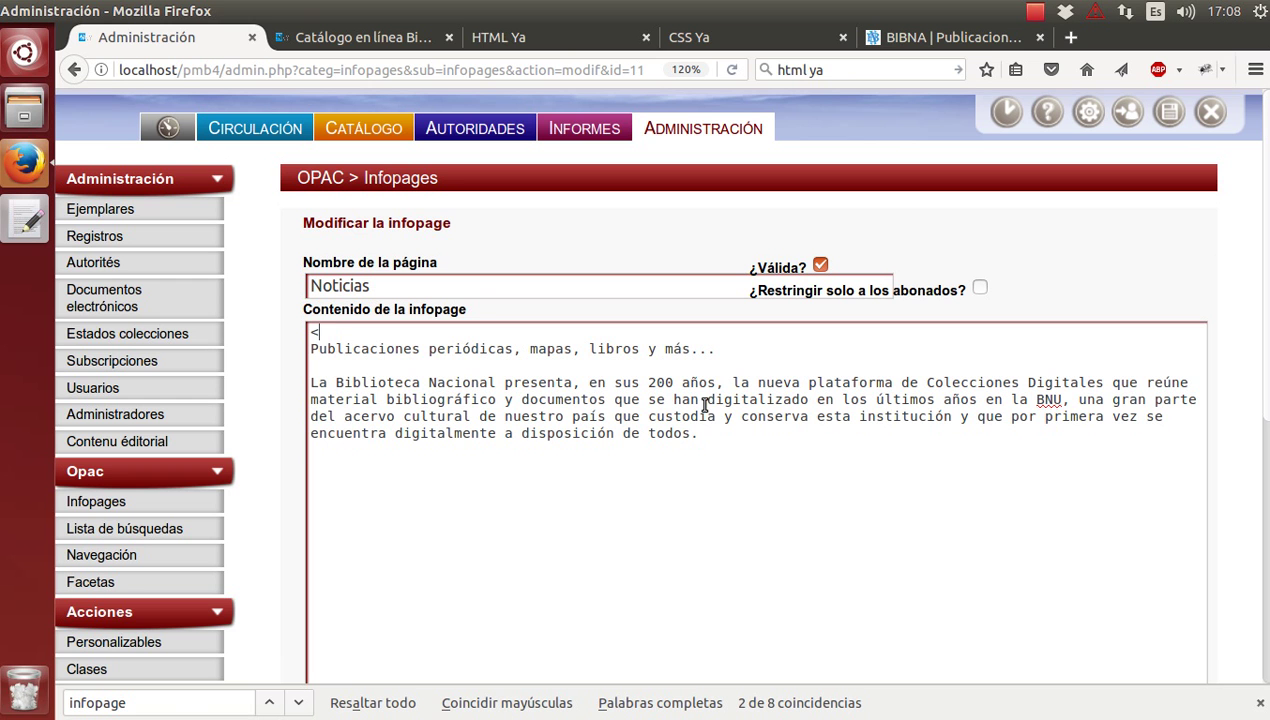
text(div>)
key(Down)
key(Down)
key(Down)
key(Down)
key(Down)
key(Down)
key(Right)
key(Right)
key(Right)
key(Right)
key(Right)
key(Right)
key(Right)
key(Right)
key(Right)
key(Right)
key(Right)
key(Right)
key(Right)
key(Right)
key(Right)
key(Right)
key(Right)
key(Right)
key(Right)
key(Right)
key(Right)
key(Return)
text(</div>)
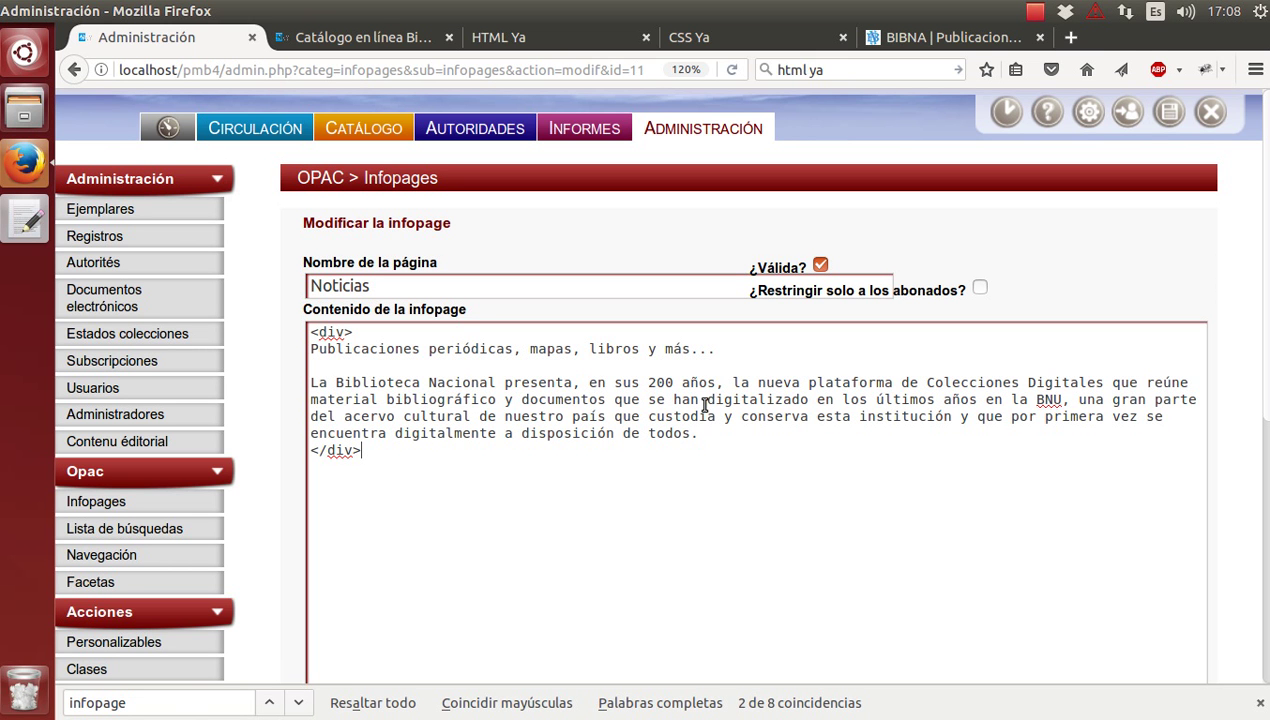
Add a <br/> at the end of the 'Publicaciones periódicas, mapas, libros y más...' line.
key(Up)
key(Up)
key(Up)
key(Up)
key(Up)
key(Up)
key(Up)
key(ctrl+minus)
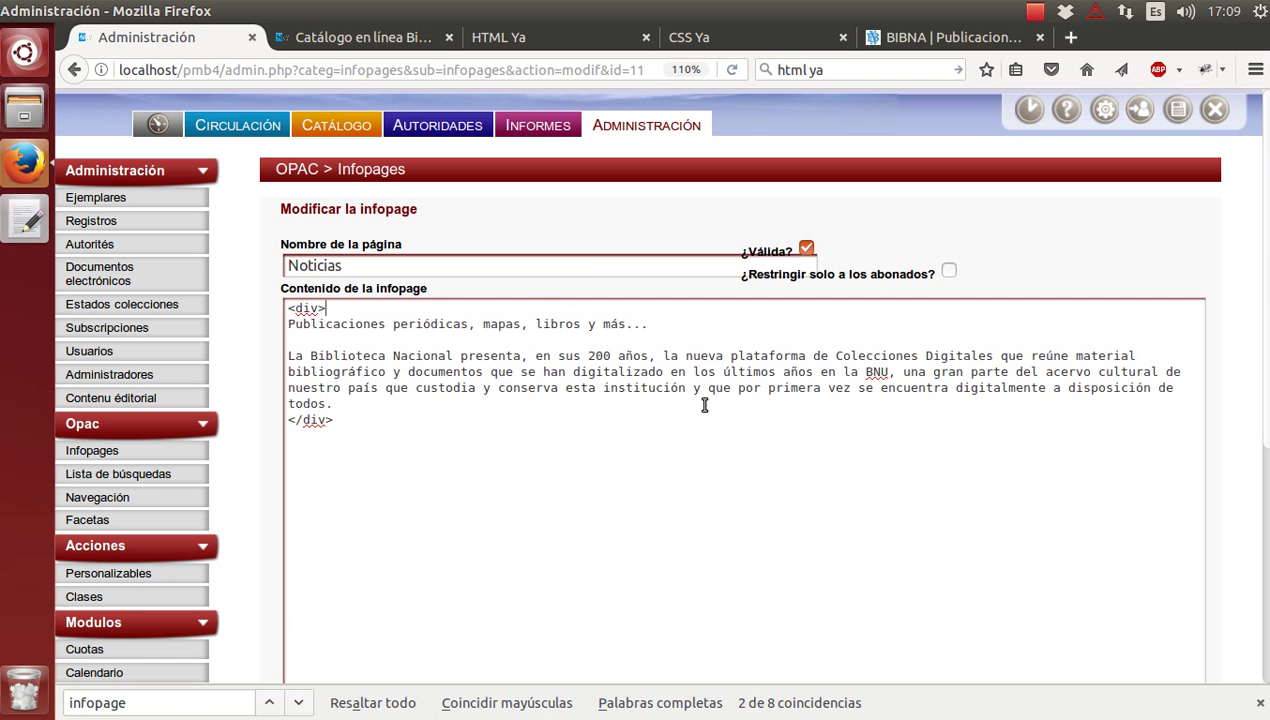
key(Down)
key(Left)
key(Left)
key(Left)
key(Left)
key(Left)
text(<)
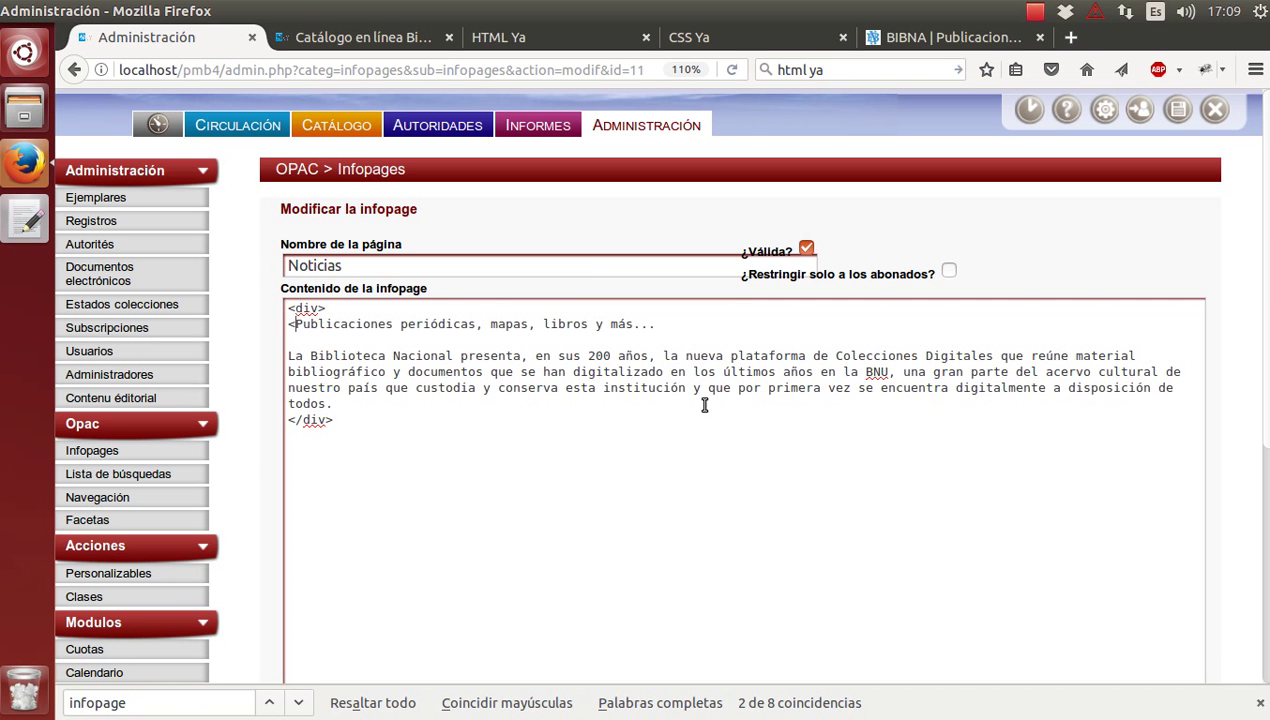
key(BackSpace)
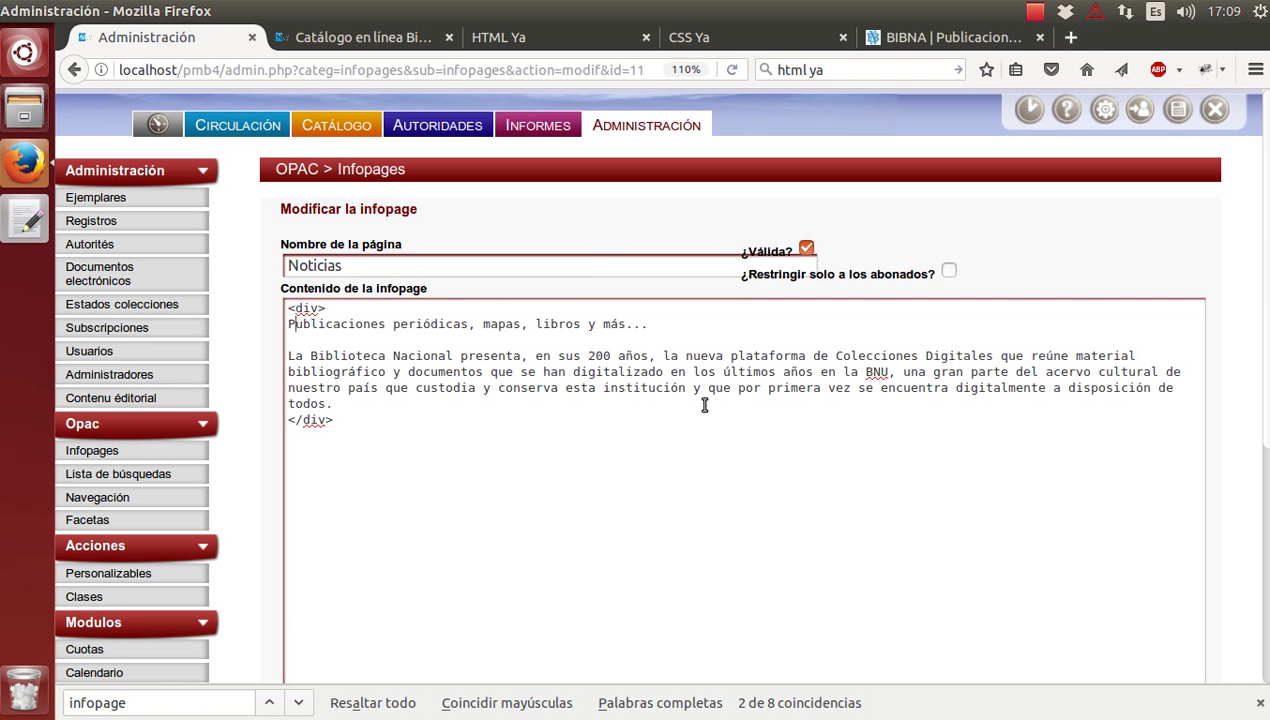
key(Right)
key(Right)
key(Right)
key(Right)
key(Right)
key(Right)
key(Right)
key(Right)
key(Right)
key(Right)
key(Right)
key(Right)
key(Right)
key(Right)
key(Right)
key(Right)
key(Right)
key(Right)
key(Right)
key(Right)
key(Right)
text(<br>)
key(Left)
text(/)
Add another <br/> on the blank line below and save the Noticias infopage.
key(Down)
text(<br>)
key(Left)
text(/)
click(646, 324)
scroll(620, 560, down, 5)
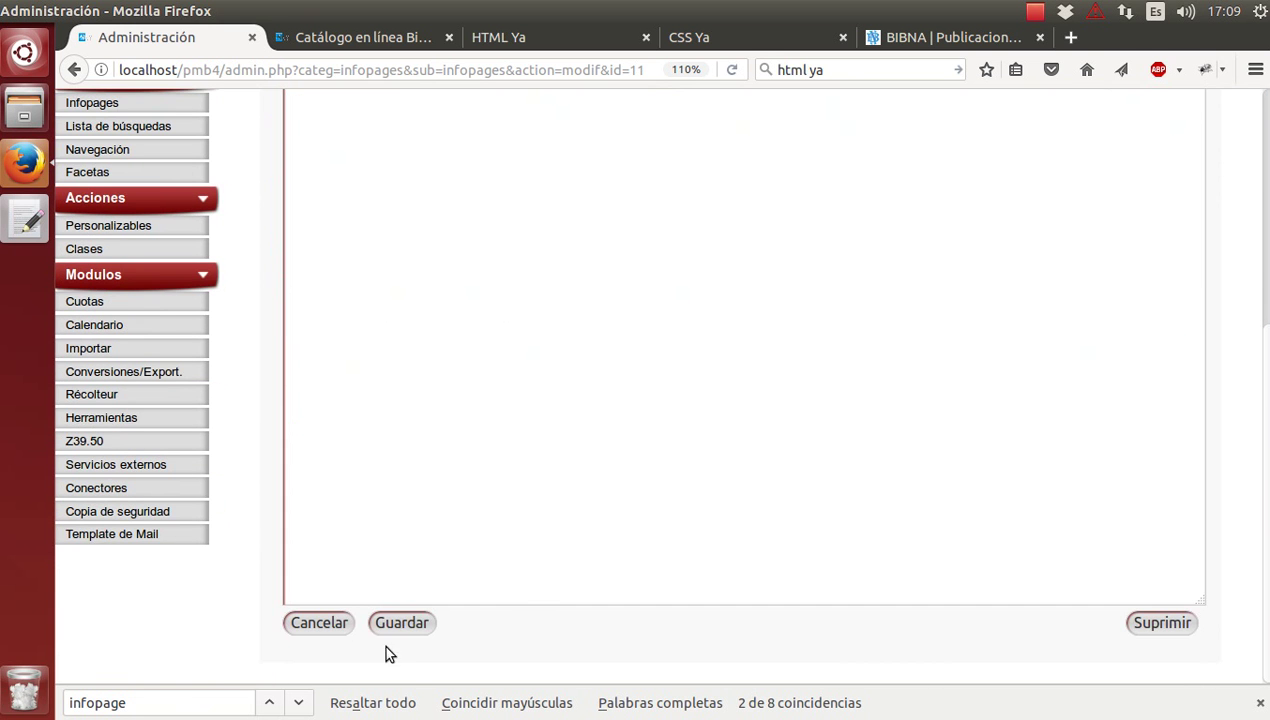
click(403, 624)
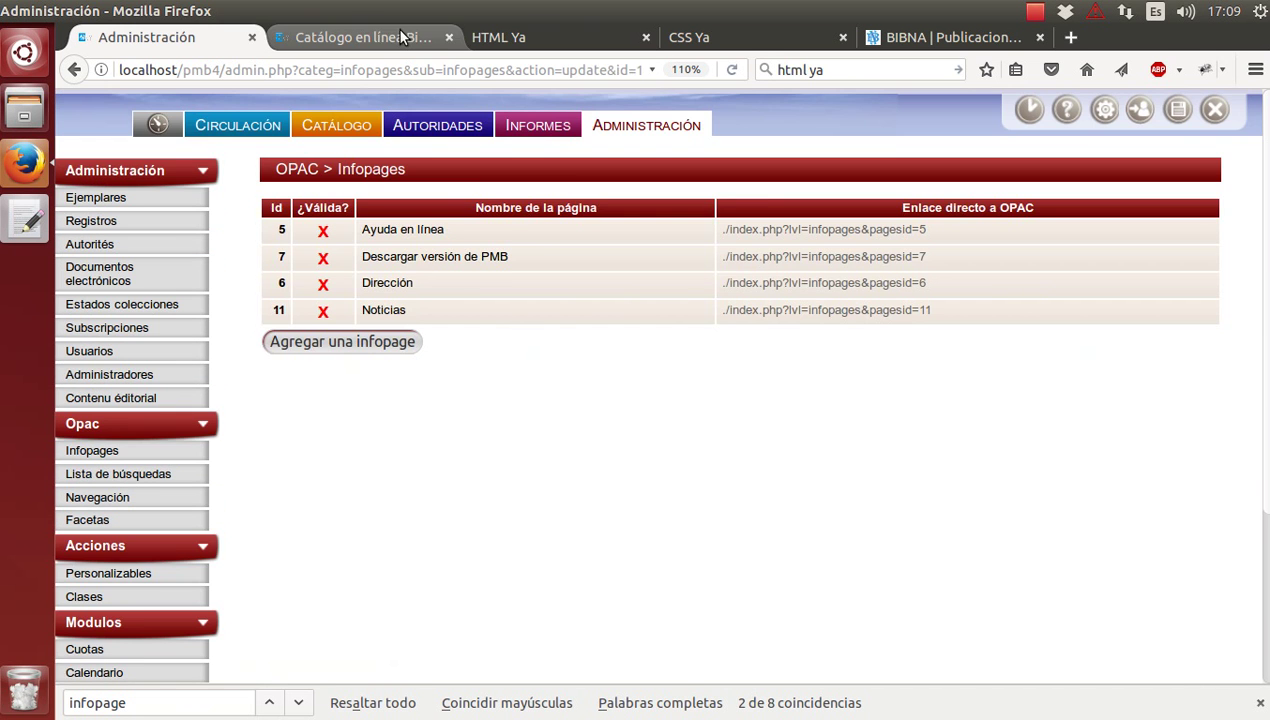
Reload the catalogue to check the line break, then reopen the Noticias infopage.
click(360, 37)
key(F5)
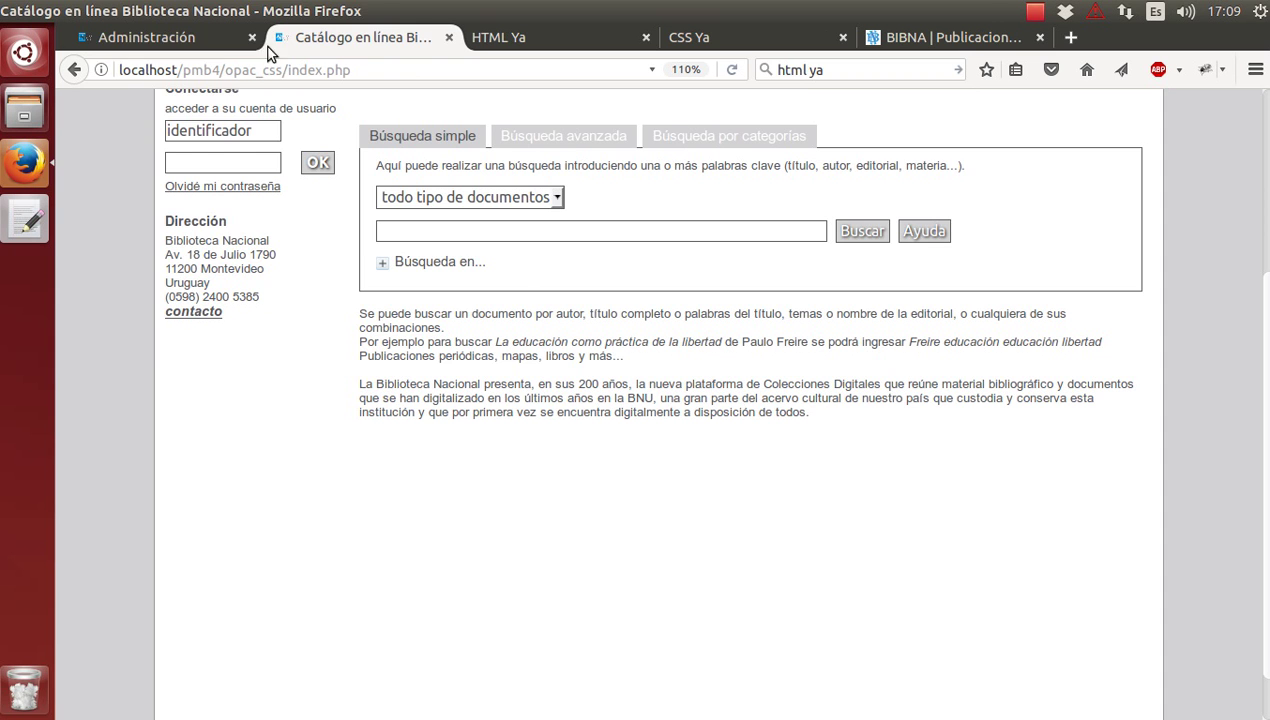
click(170, 40)
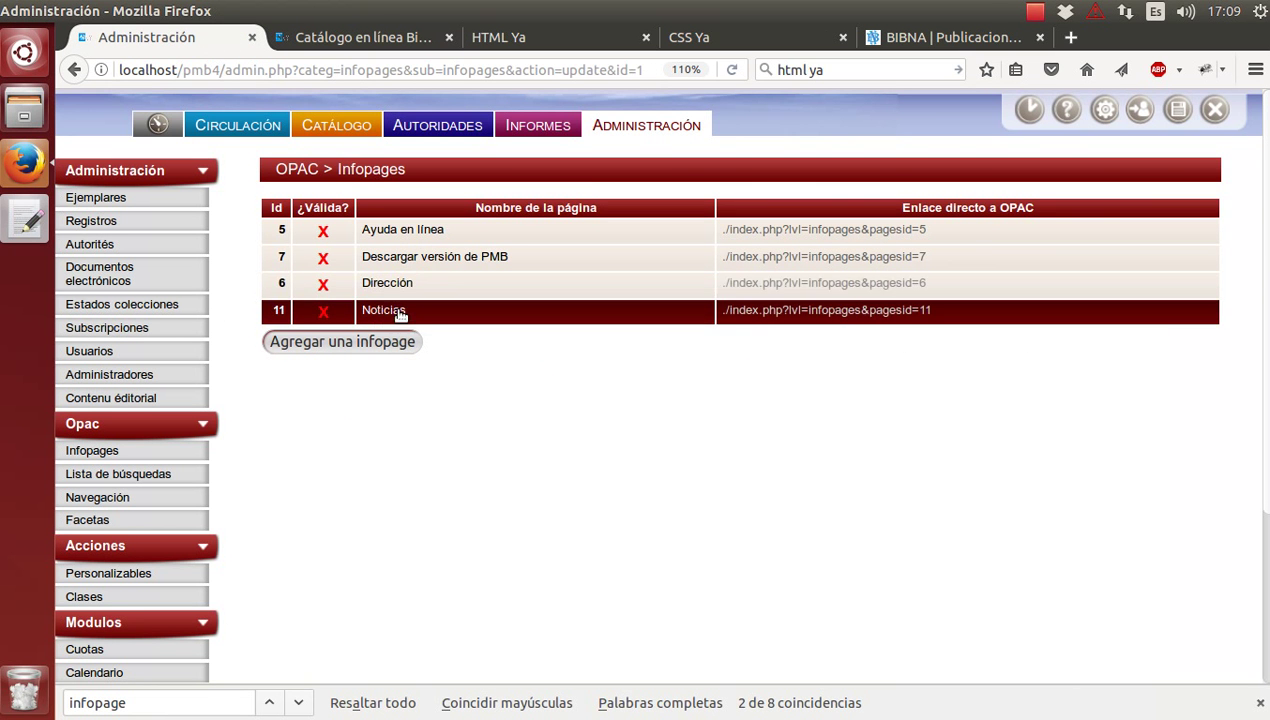
click(397, 313)
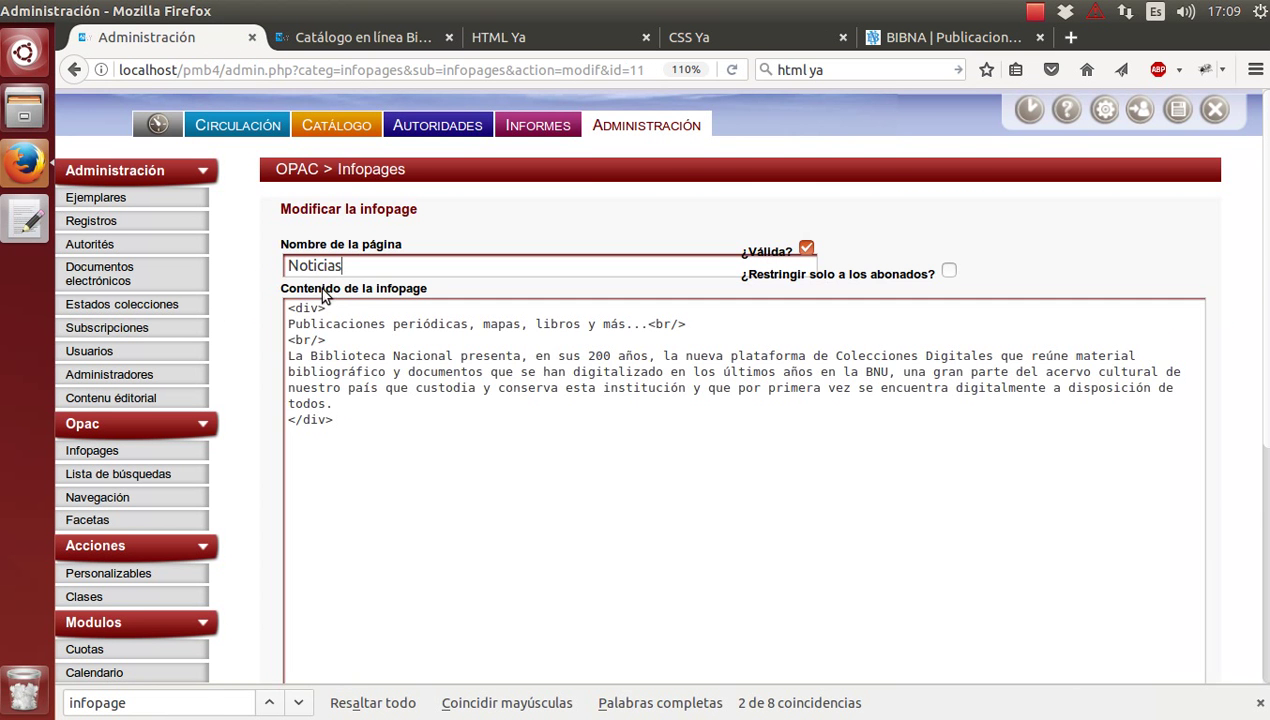
Insert two <br/> lines above the opening <div>, save, and return to the catalogue.
click(290, 308)
key(Return)
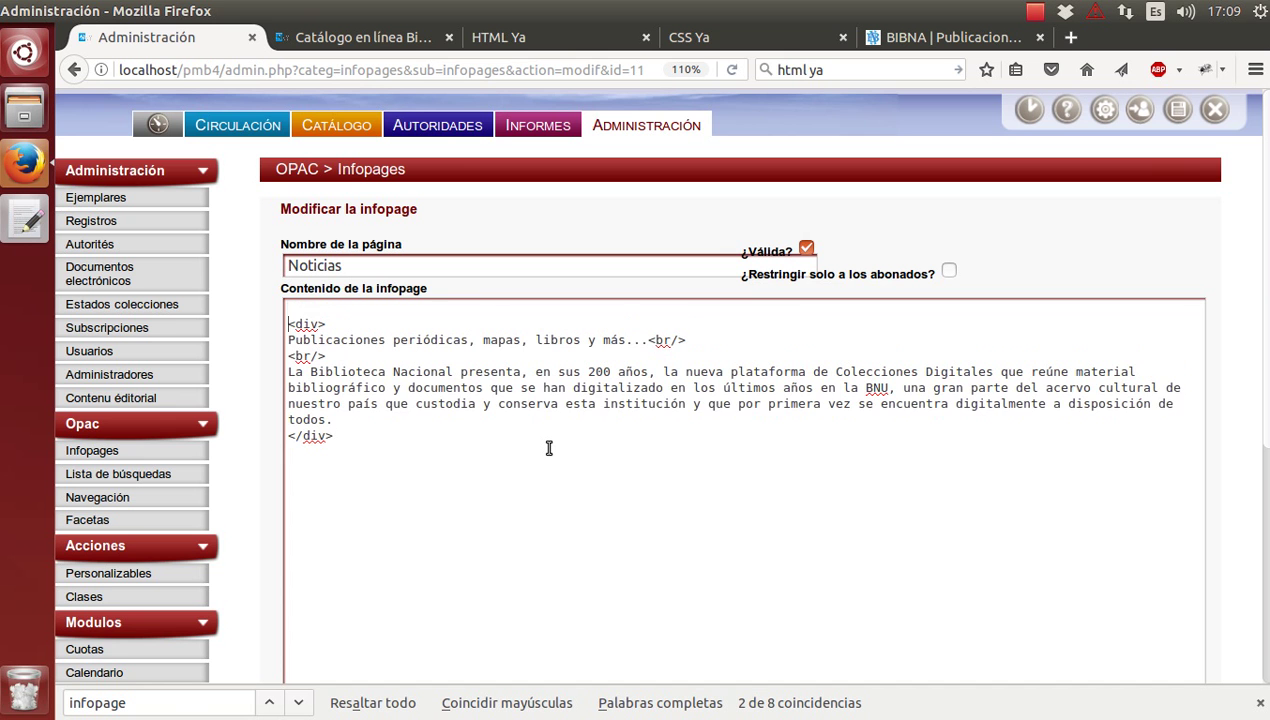
key(Up)
text(<br/>)
key(Return)
text(<br>)
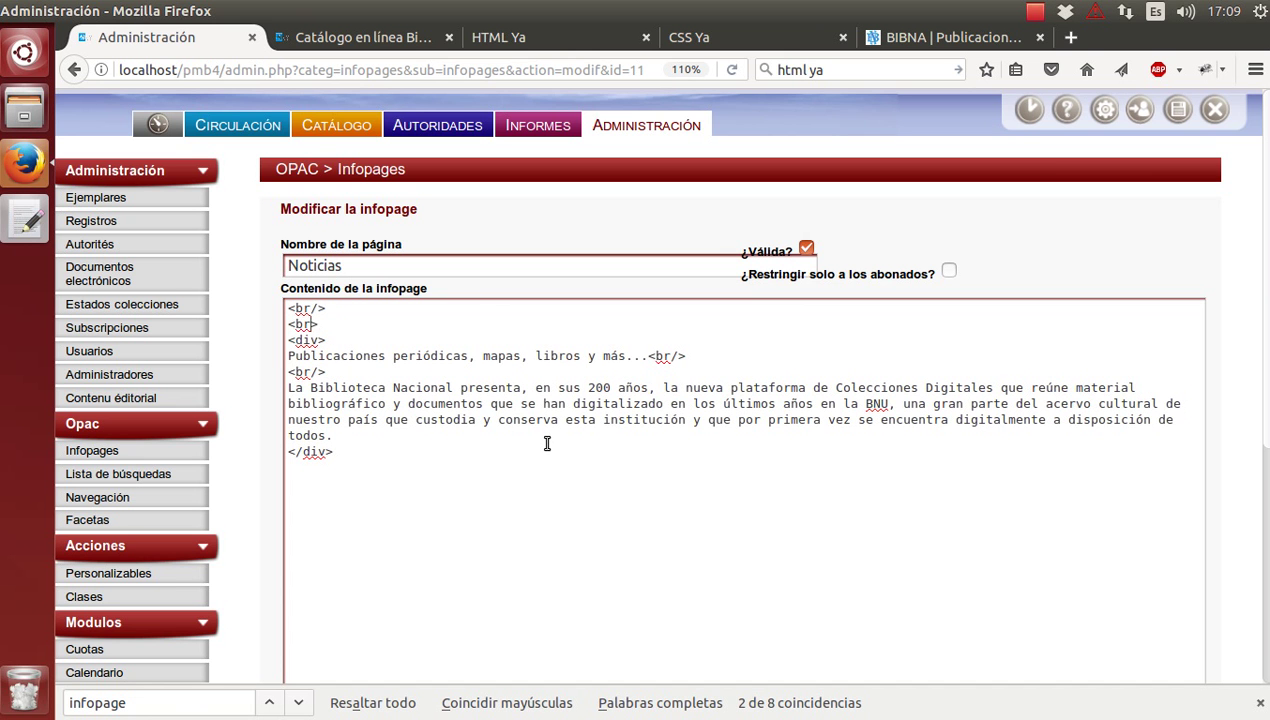
text(/)
scroll(547, 443, down, 5)
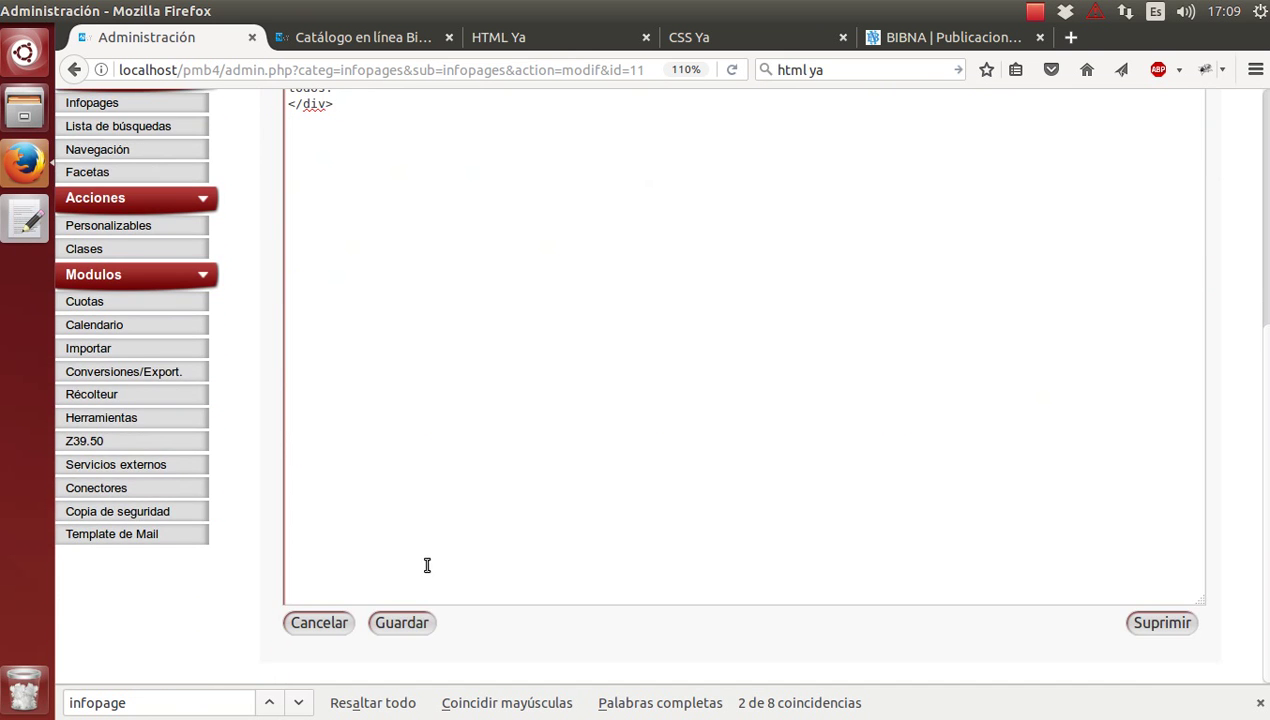
click(402, 621)
click(408, 40)
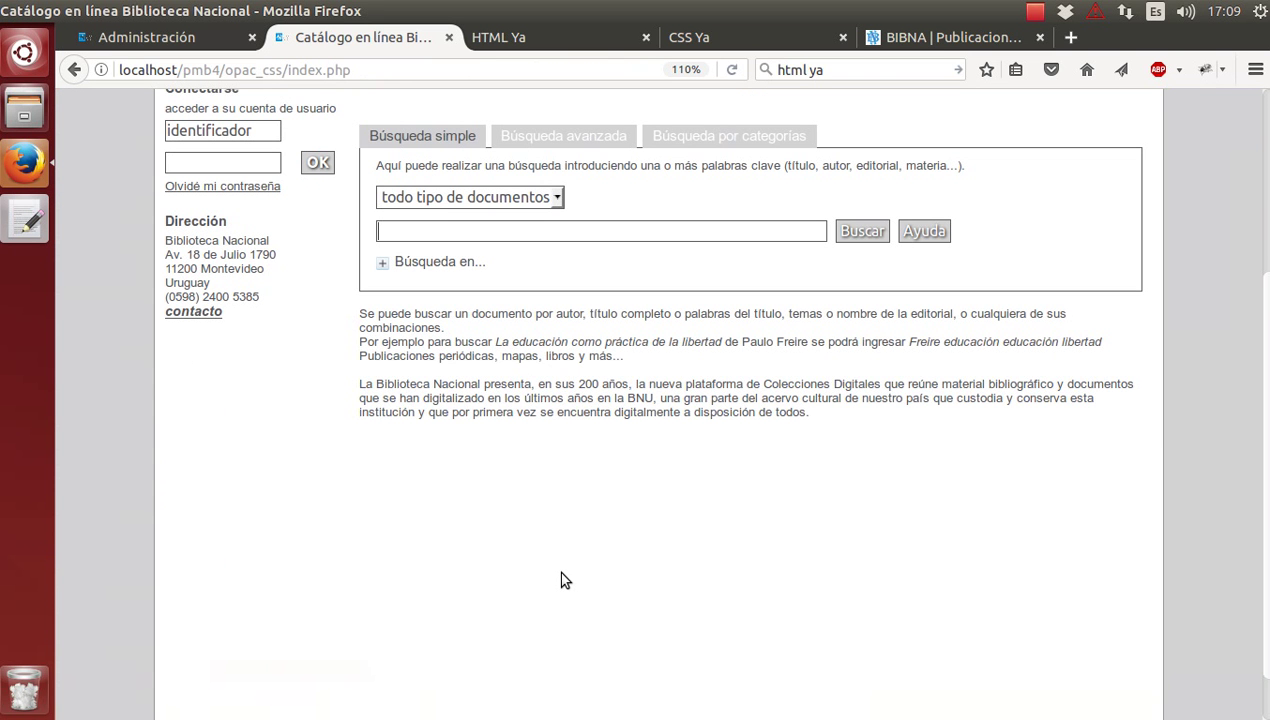
Refresh the OPAC catalogue to check the spacing above the news, then return to Administración.
key(F5)
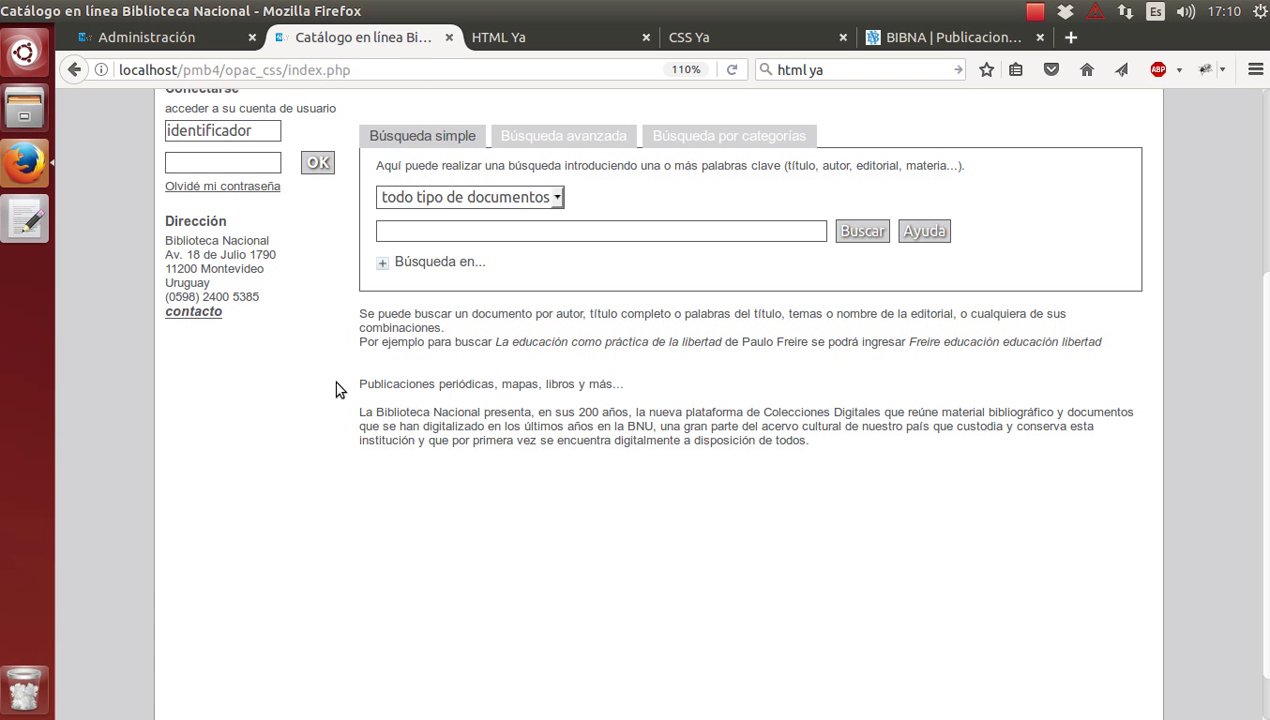
click(189, 42)
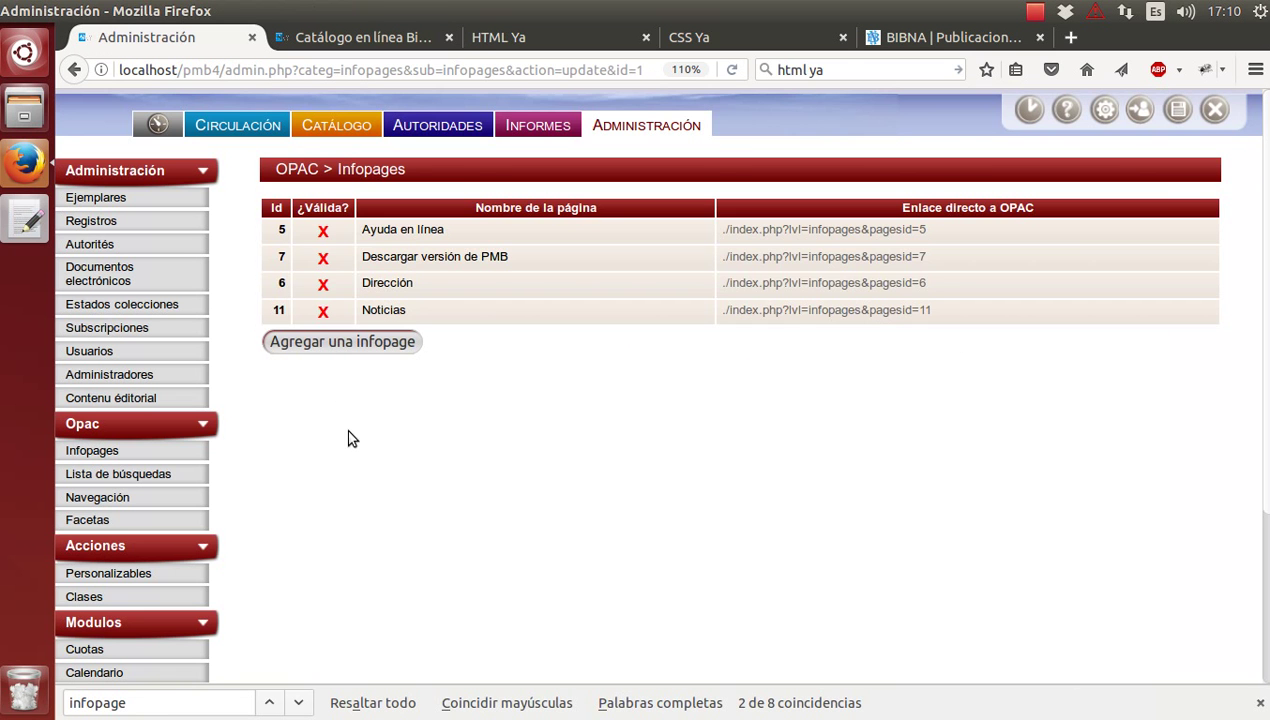
Wrap the 'Publicaciones periódicas, mapas, libros y más...' line in <b>...</b> before its <br/> and save.
click(383, 313)
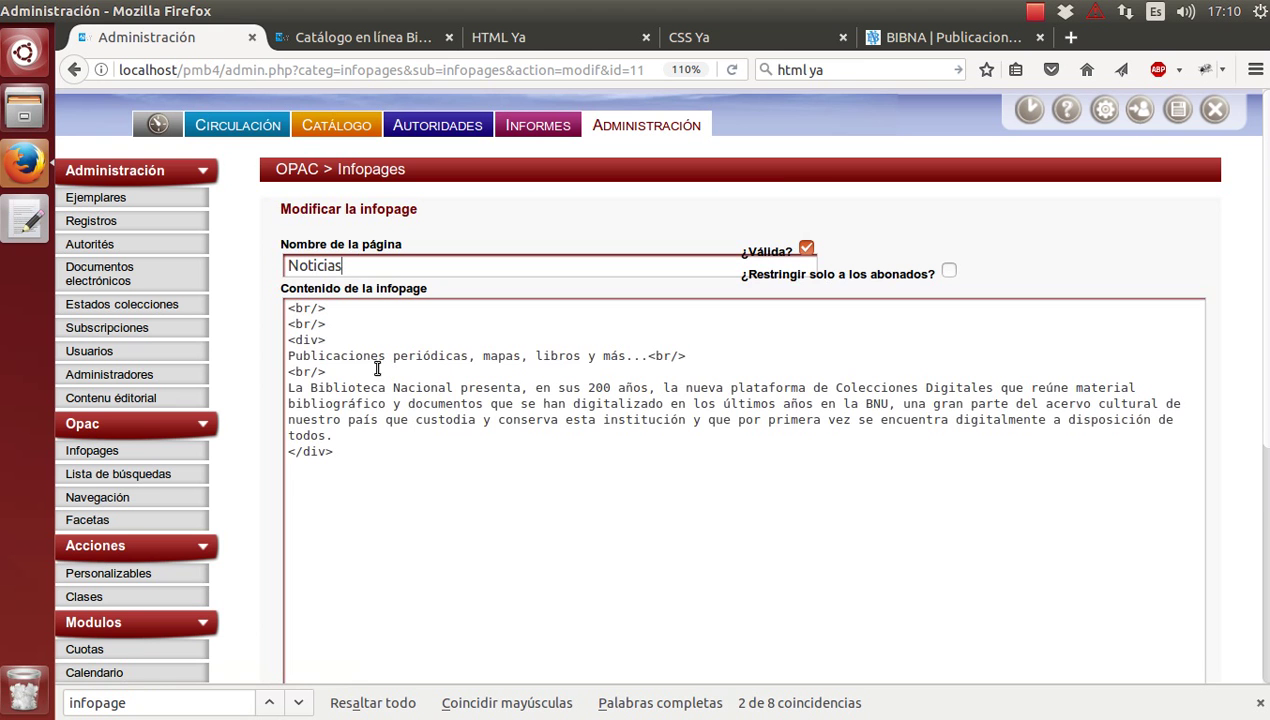
click(291, 356)
text(<b)
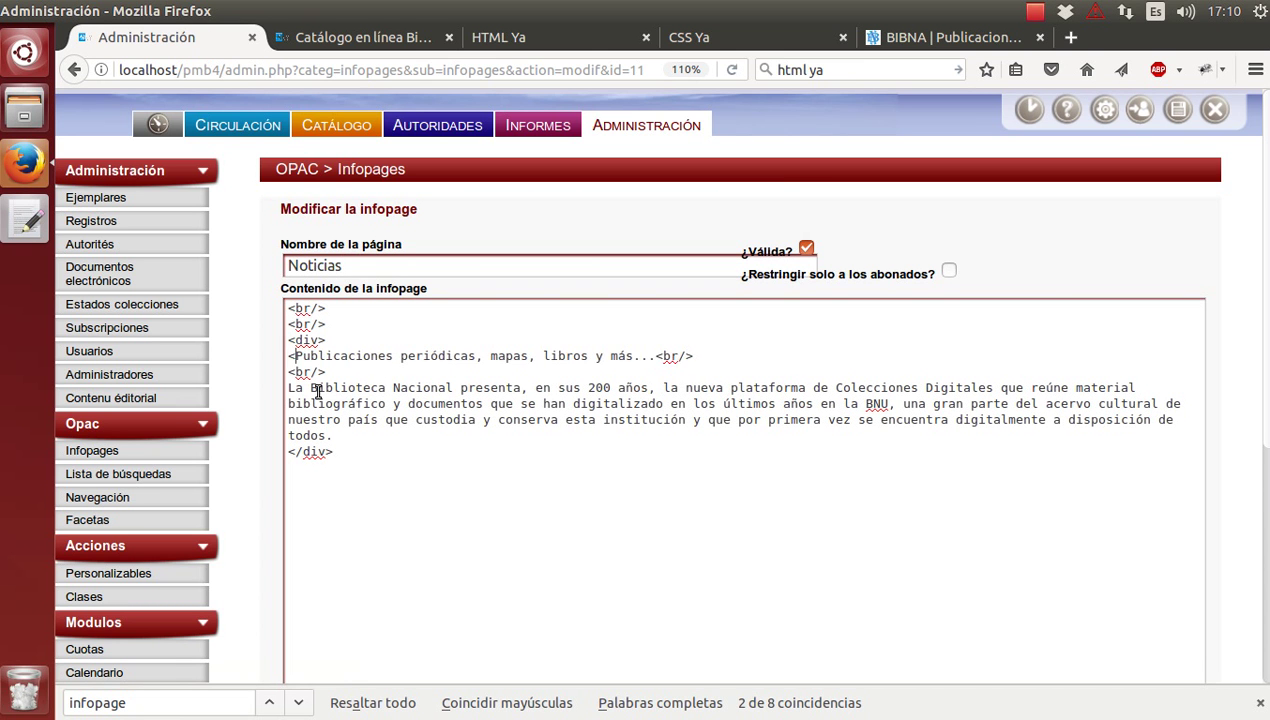
text(>)
key(Right)
key(Right)
key(Right)
key(Right)
key(Right)
key(Right)
key(Right)
key(Right)
key(Right)
key(Right)
key(Right)
key(Right)
key(Right)
key(Right)
key(Right)
key(Right)
key(Right)
key(Right)
key(Right)
key(Right)
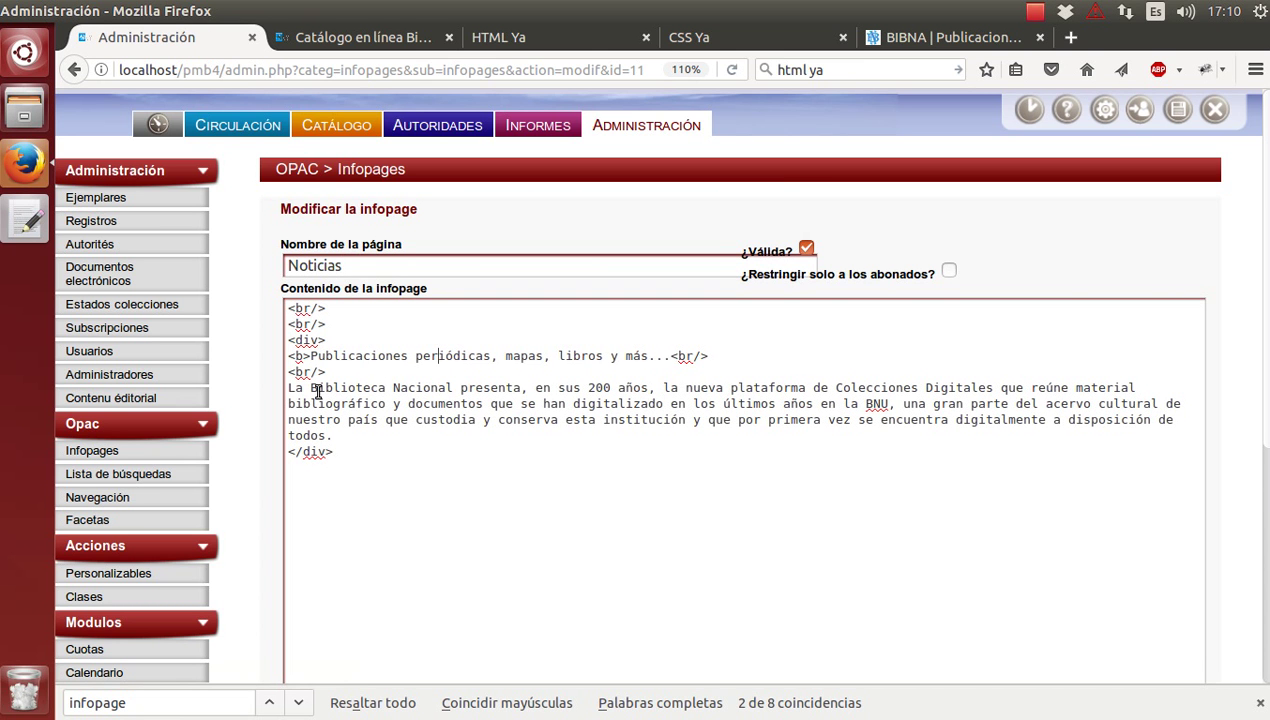
key(Right)
key(Right)
key(Right)
key(Right)
key(Right)
key(Right)
key(Right)
key(Right)
key(Right)
key(Right)
key(Right)
key(Right)
key(Right)
key(Right)
key(Right)
key(Right)
key(Left)
text(<>)
key(Left)
text(/b)
scroll(316, 392, down, 3)
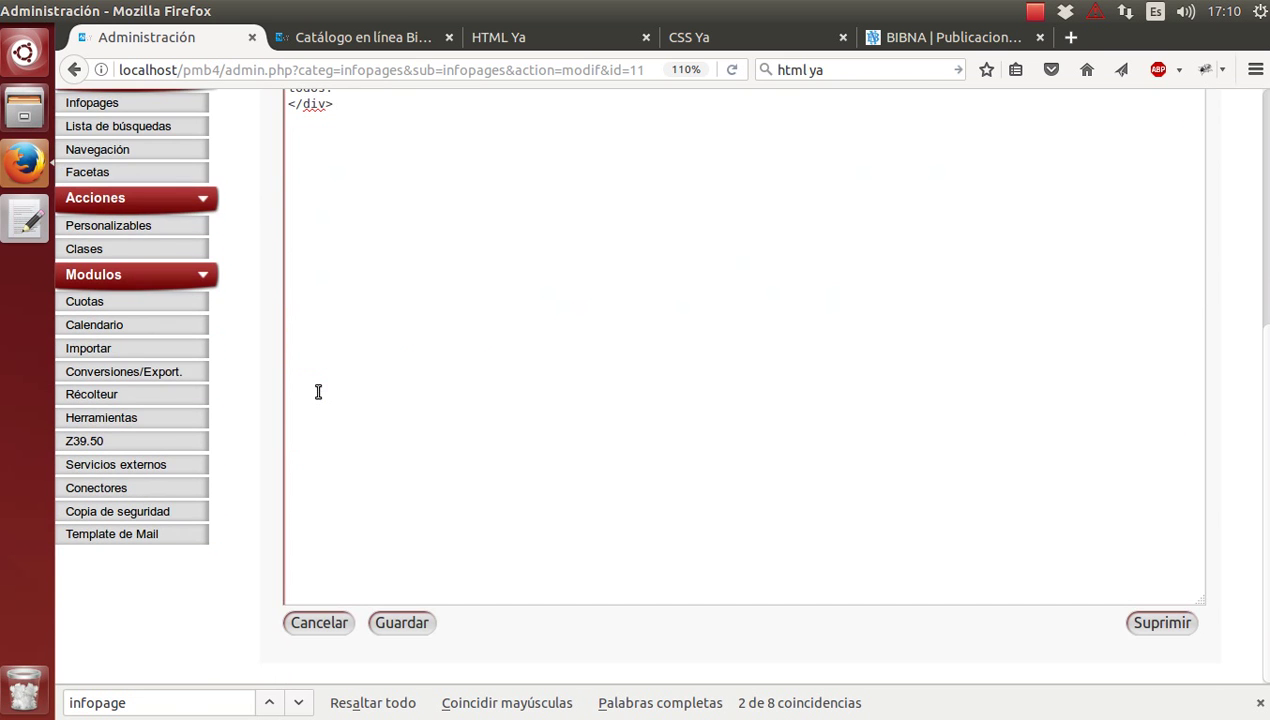
click(380, 624)
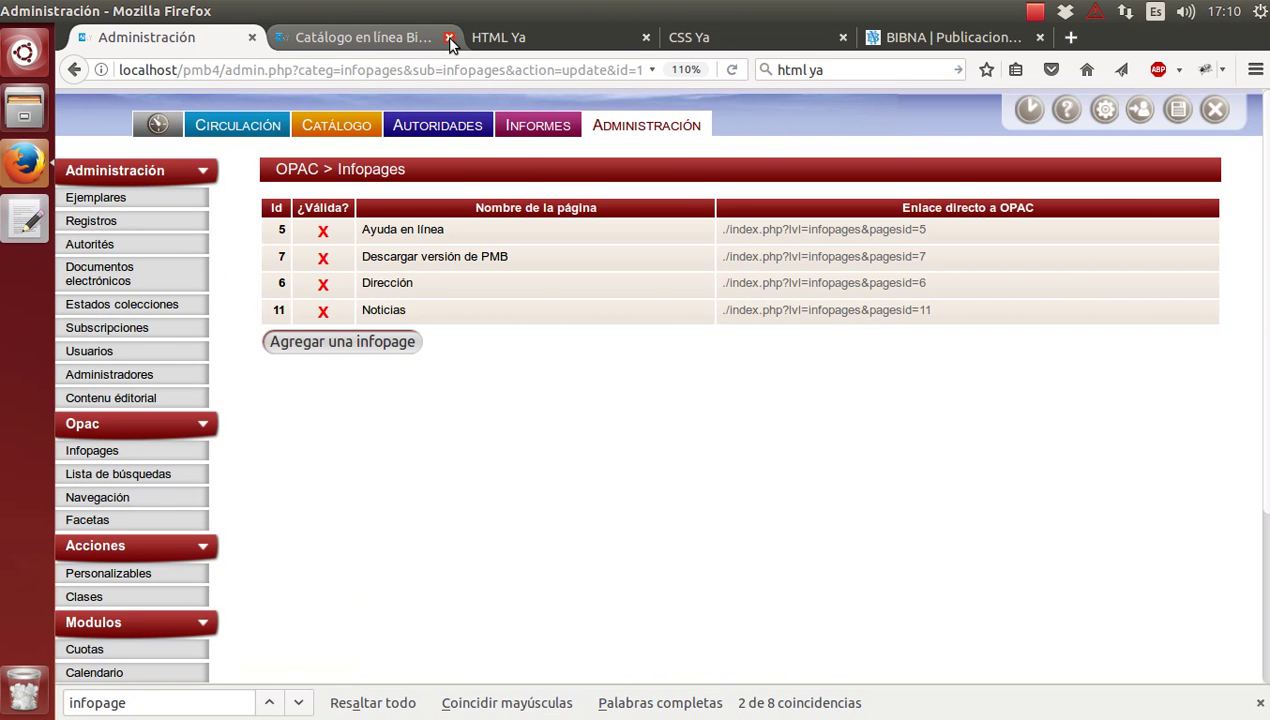
click(413, 36)
key(F5)
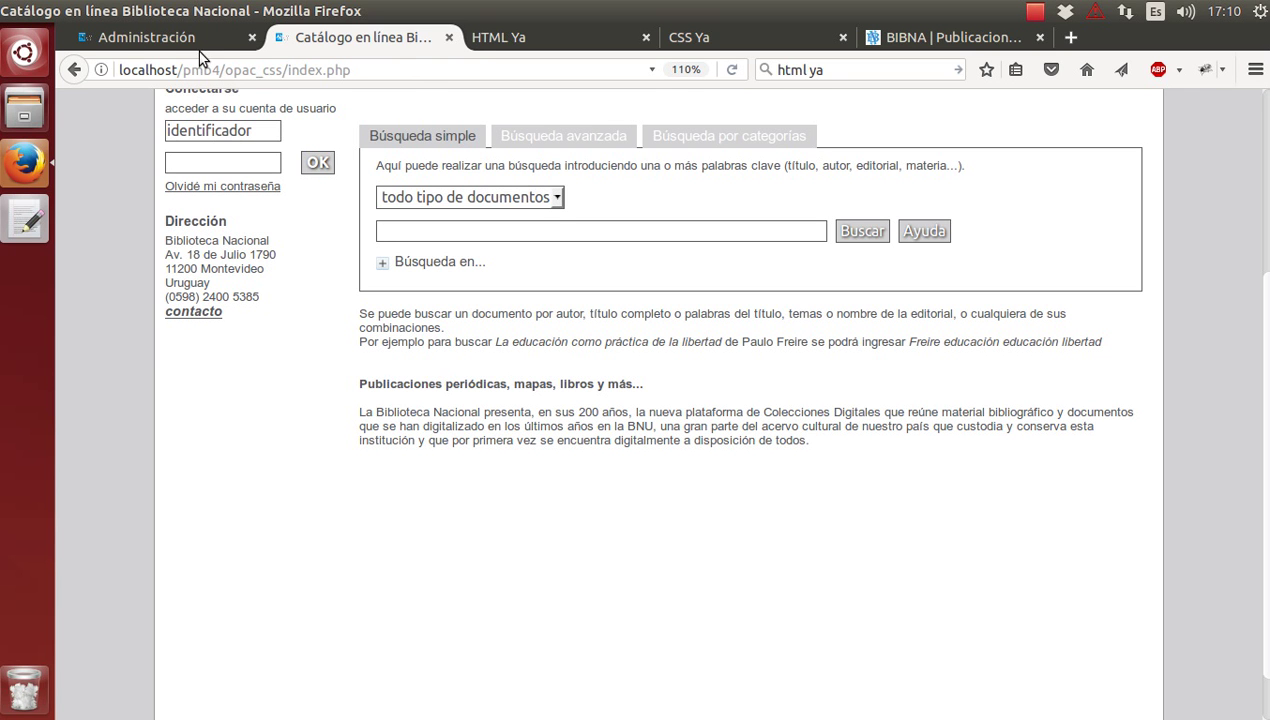
click(127, 36)
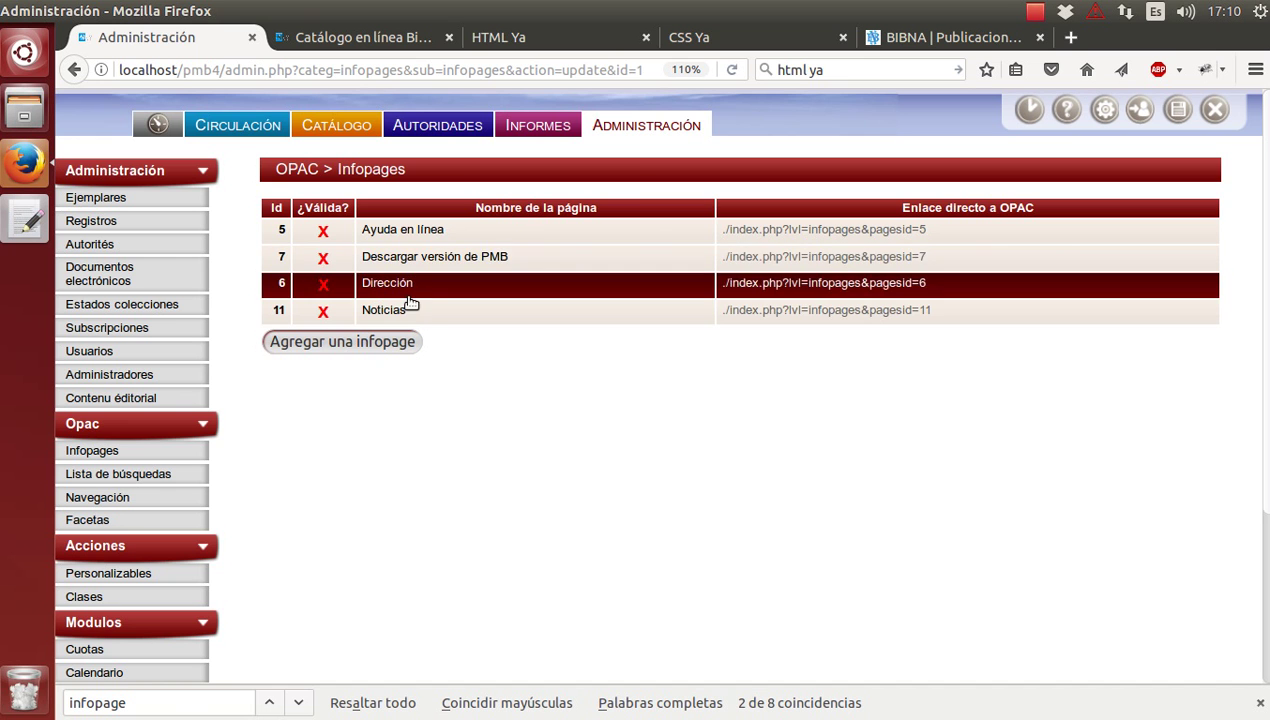
Reopen Noticias and change the opening <b> tag on the news line to <h3>.
click(430, 322)
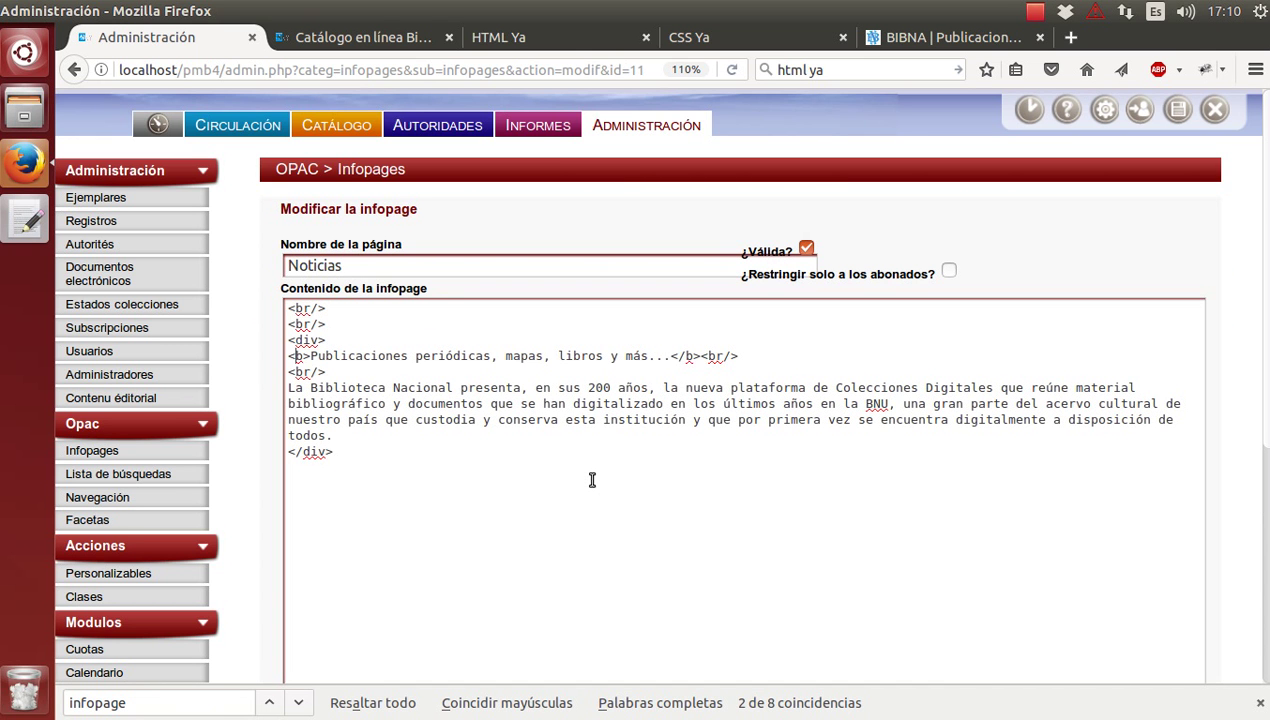
key(shift+Right)
text(h2)
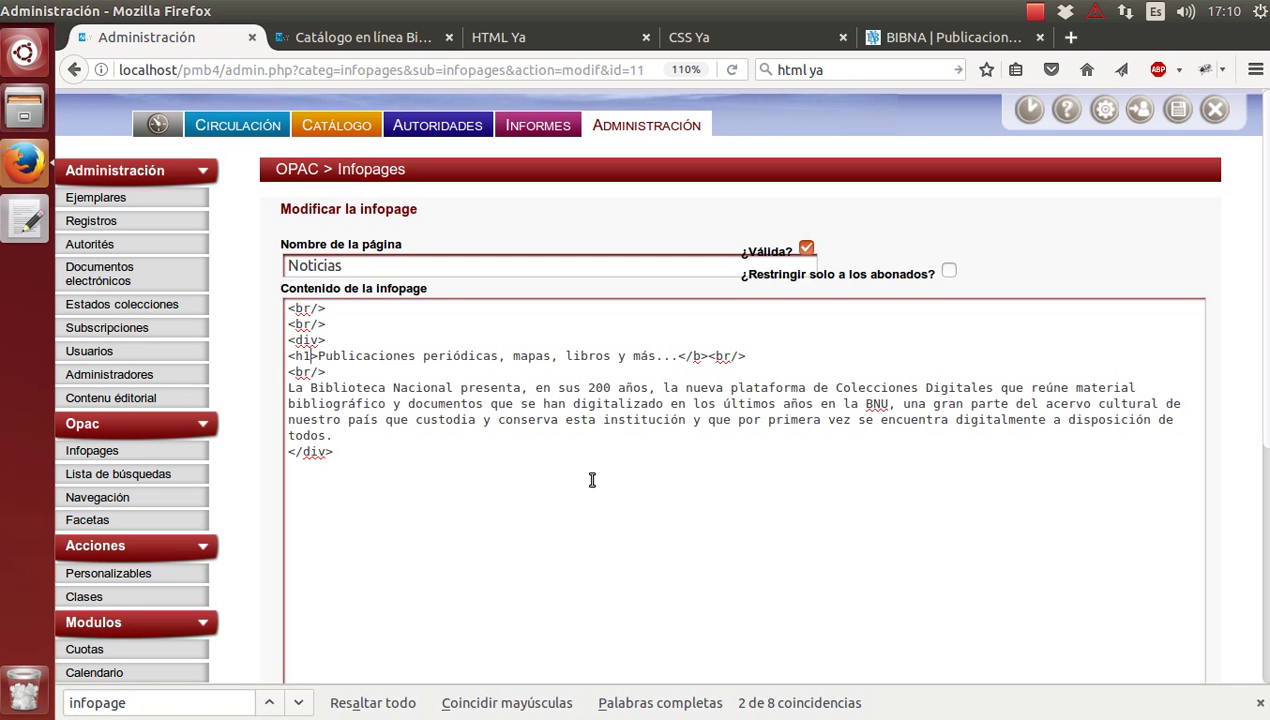
key(Right)
key(Right)
key(Right)
key(Right)
key(Right)
key(Right)
key(Right)
key(Right)
key(Right)
key(Right)
key(Right)
key(Right)
key(Right)
key(Right)
key(Right)
key(Right)
key(Right)
key(Right)
key(Right)
key(Right)
key(Left)
key(Left)
key(Left)
key(Left)
key(Left)
key(Left)
key(Left)
key(Left)
key(Left)
key(Left)
key(Left)
key(Left)
key(Left)
key(Left)
key(Left)
key(Left)
key(Left)
key(Left)
key(Left)
key(Left)
key(Left)
key(Left)
key(Left)
key(Left)
key(Left)
key(Left)
key(Left)
key(Left)
key(Left)
key(Left)
key(Left)
key(BackSpace)
text(3)
key(Right)
key(Right)
key(Right)
key(Right)
key(Right)
key(Right)
key(Right)
key(Right)
key(Right)
key(Right)
key(Right)
key(Right)
key(Right)
key(Right)
key(Right)
key(Right)
key(Right)
key(Right)
key(Right)
key(Right)
key(Right)
Change the closing </b> to </h3>, save, and return to the catalogue tab.
key(shift+Left)
text(h3)
scroll(425, 462, down, 6)
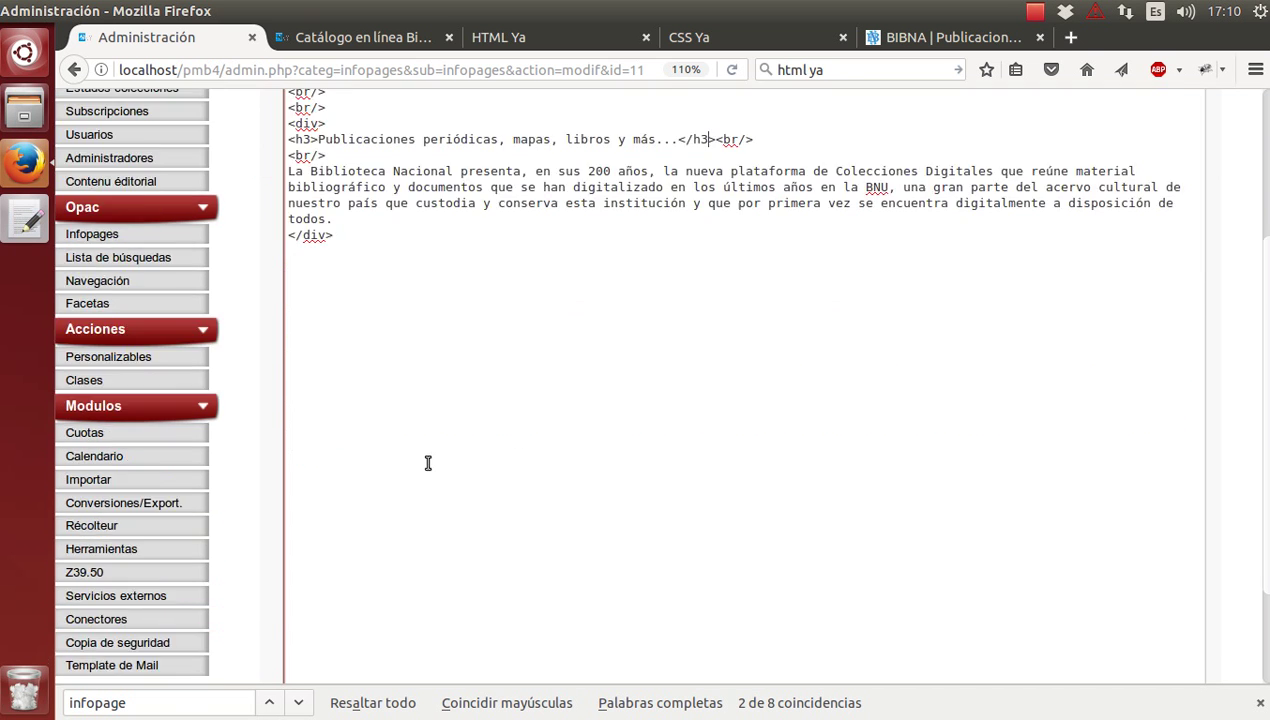
click(401, 622)
click(355, 37)
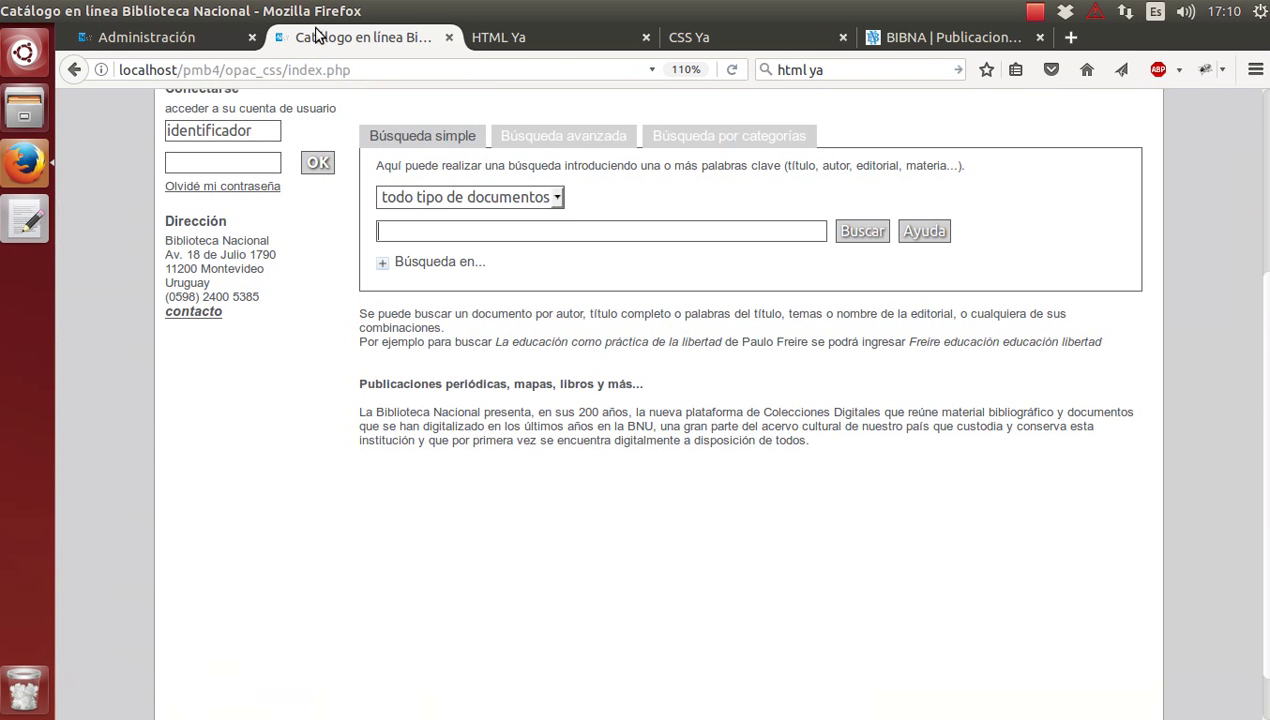
Reload the OPAC catalogue to check that 'Publicaciones periódicas, mapas, libros y más...' shows as an h3 heading.
key(F5)
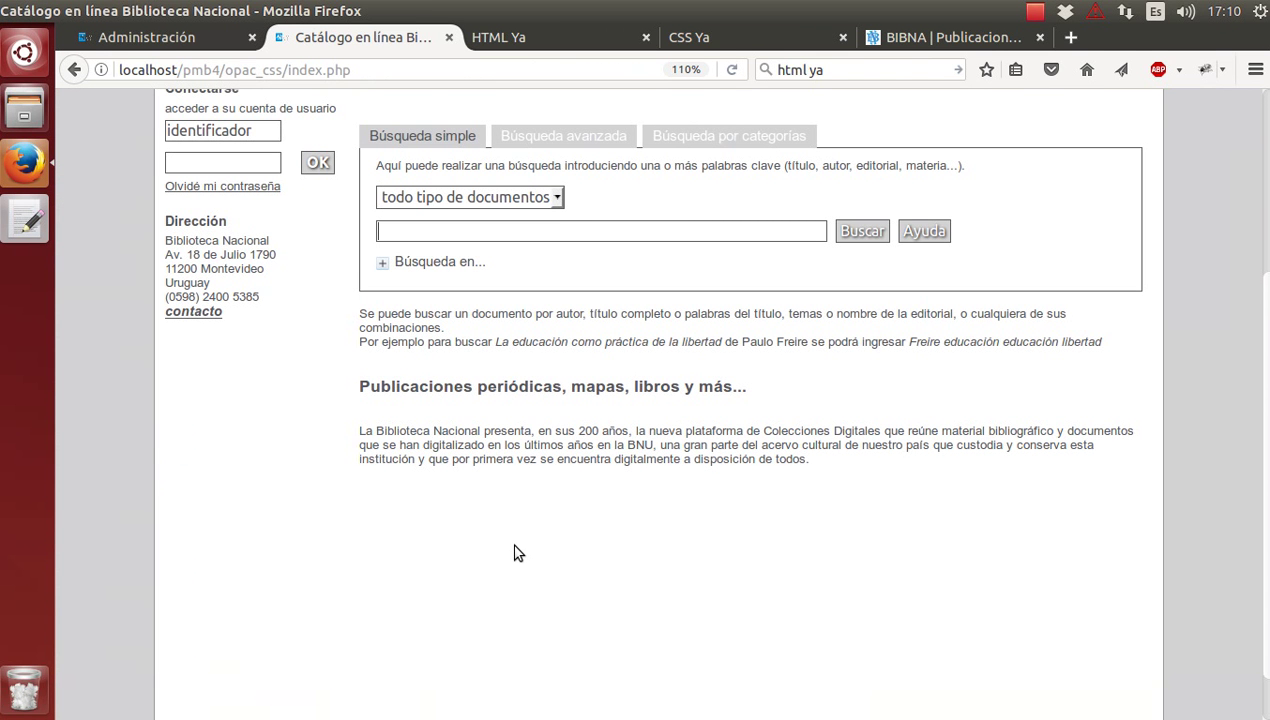
scroll(518, 553, up, 4)
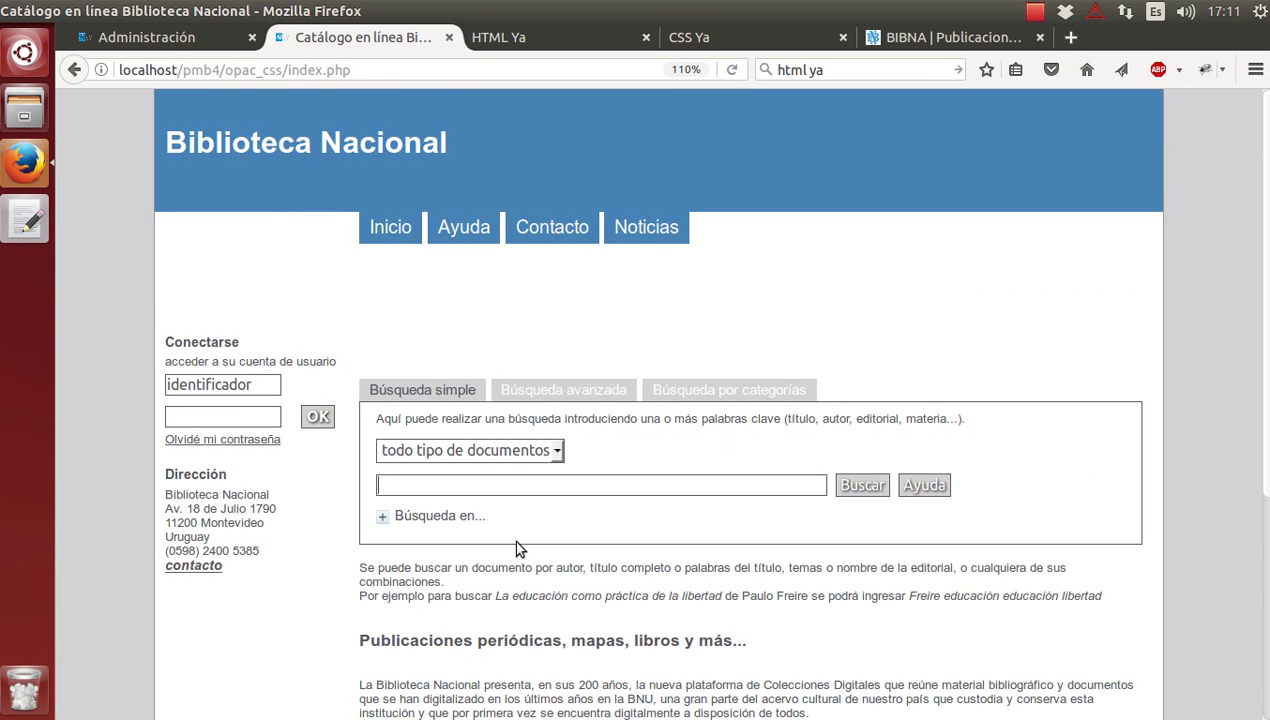
scroll(519, 548, down, 1)
scroll(518, 548, up, 1)
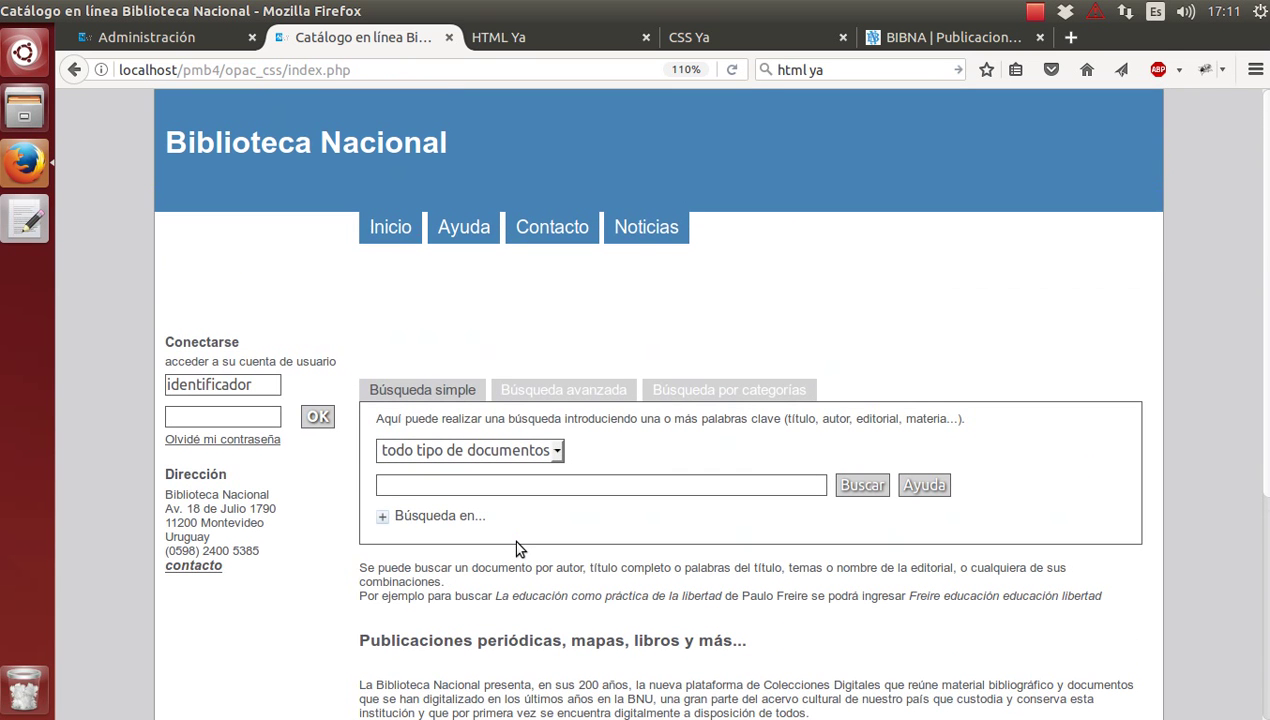